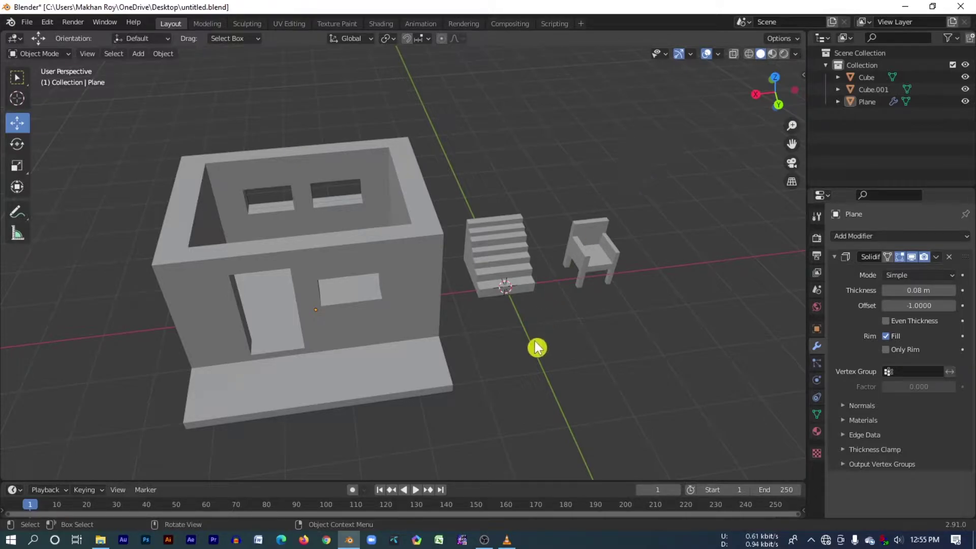
- Launch VLC from the taskbar to play the rendered 0001-0149.avi
left_click(511, 542)
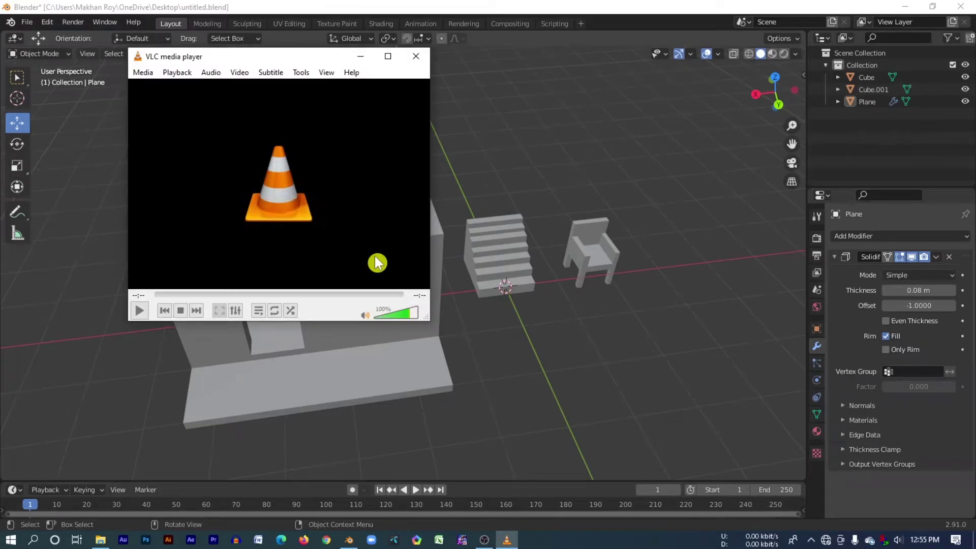
- Close the VLC window to return to Blender's house, stairs and chair scene
left_click(416, 56)
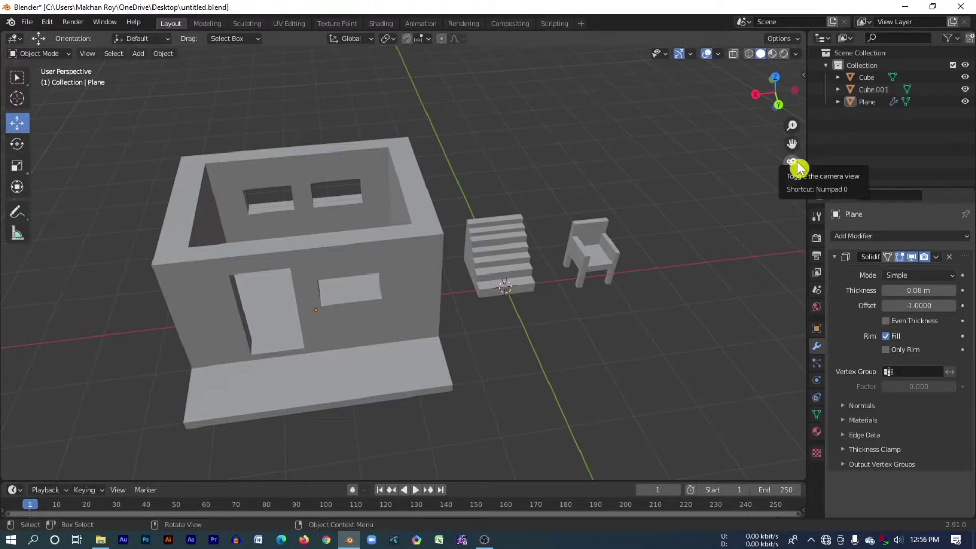
middle_click_drag(602, 288, 521, 281)
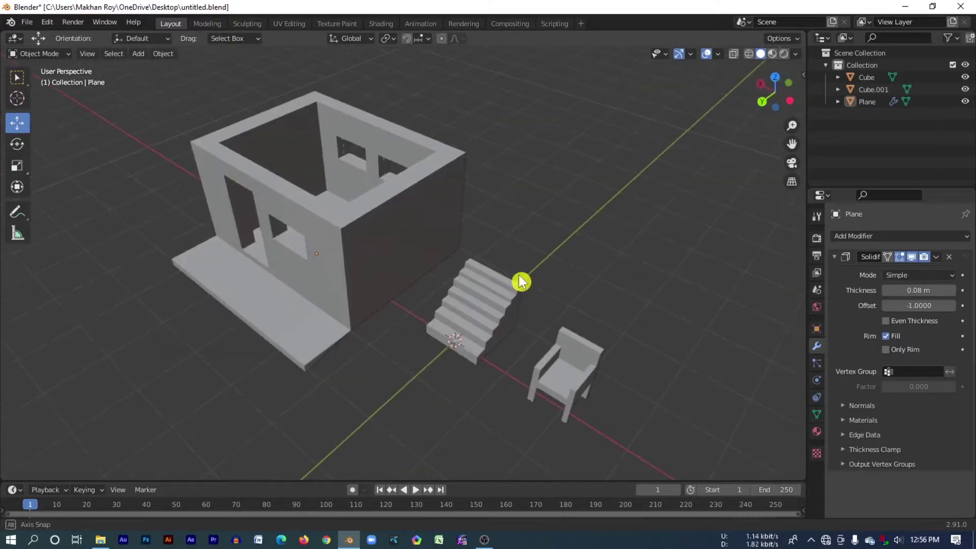
scroll(573, 353, "up", 5)
mouse_move(639, 370)
middle_mouse_down()
mouse_move(532, 318)
mouse_move(596, 318)
middle_mouse_up()
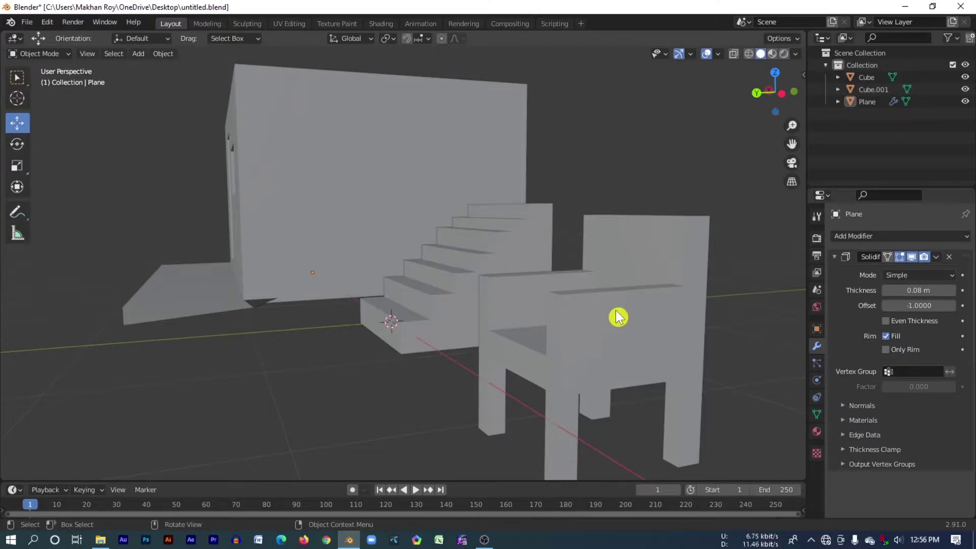
middle_click_drag(640, 297, 679, 296)
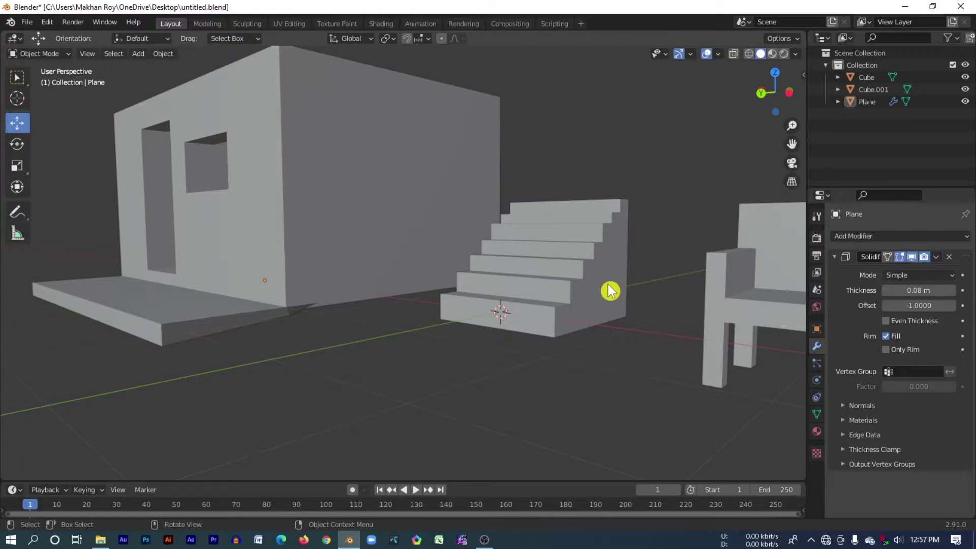
middle_click_drag(568, 233, 566, 267)
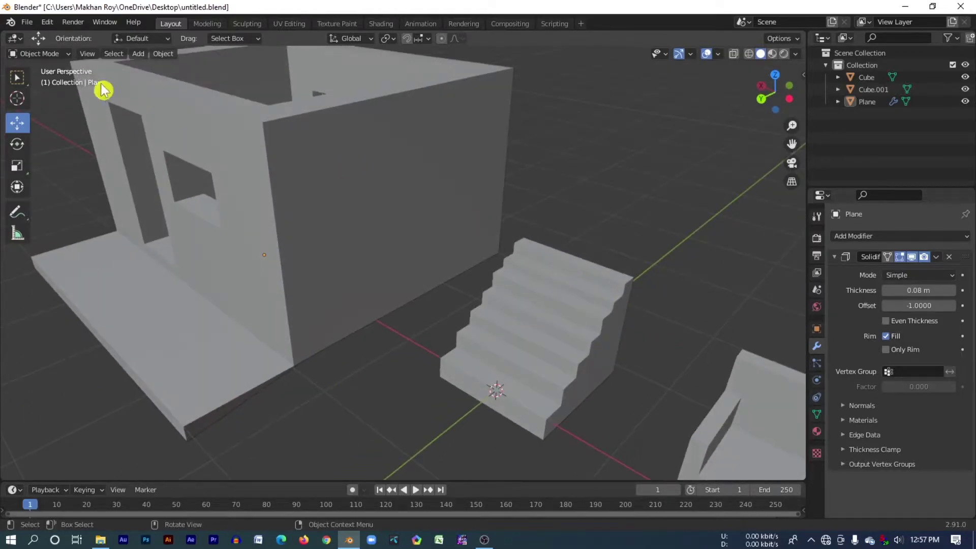
- Start a new General scene without saving the current file
left_click(34, 25)
mouse_move(42, 36)
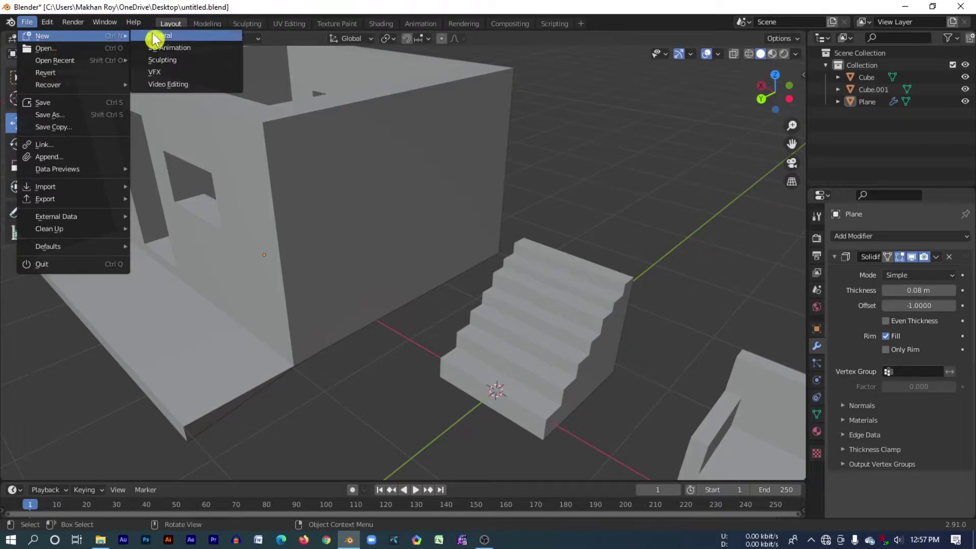
left_click(152, 35)
left_click(508, 293)
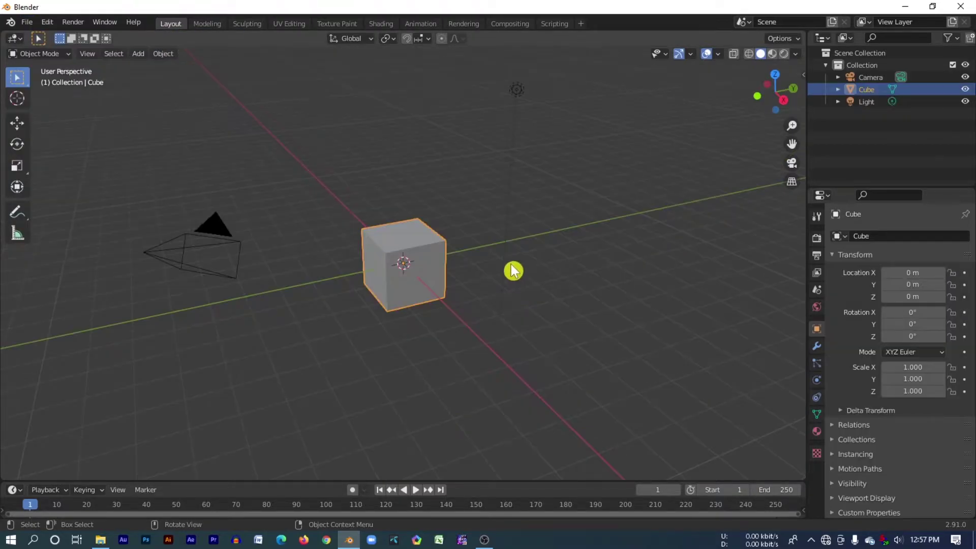
middle_click_drag(510, 223, 400, 257)
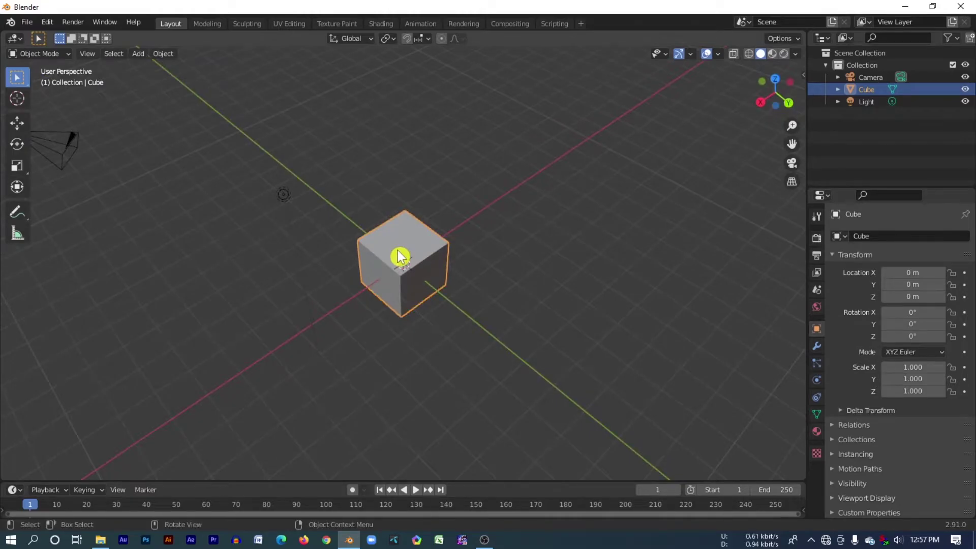
middle_click_drag(517, 247, 606, 233)
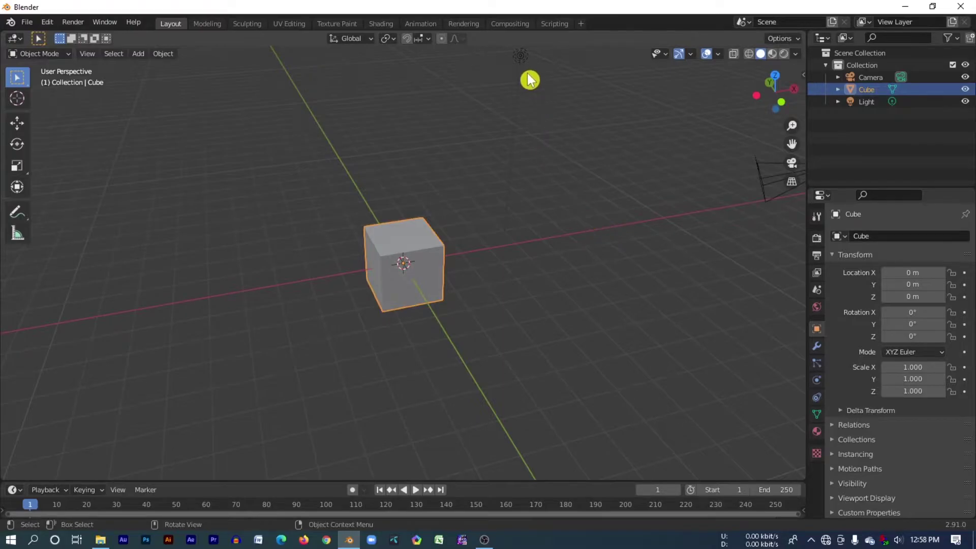
- Delete the default light and camera, leaving only the cube
left_click(521, 57)
key("Delete")
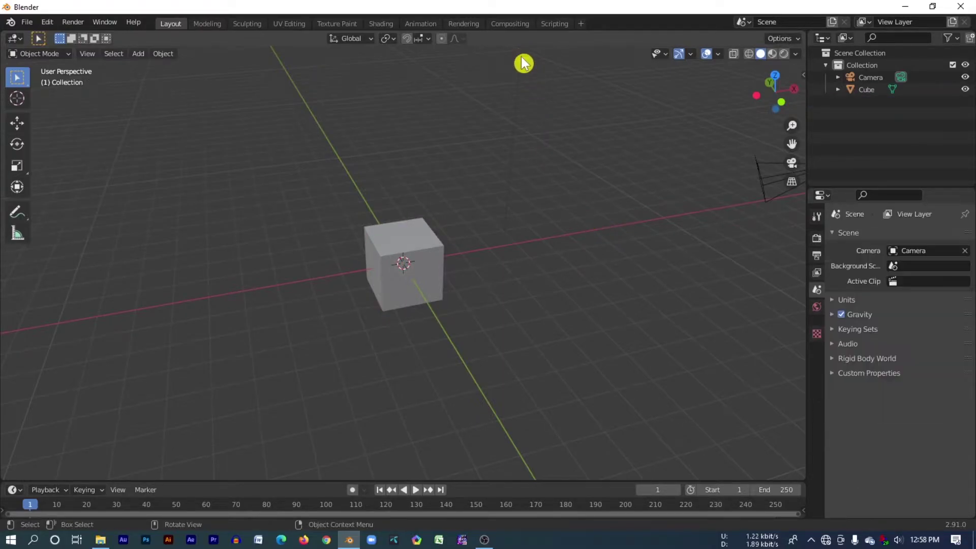
left_click(762, 177)
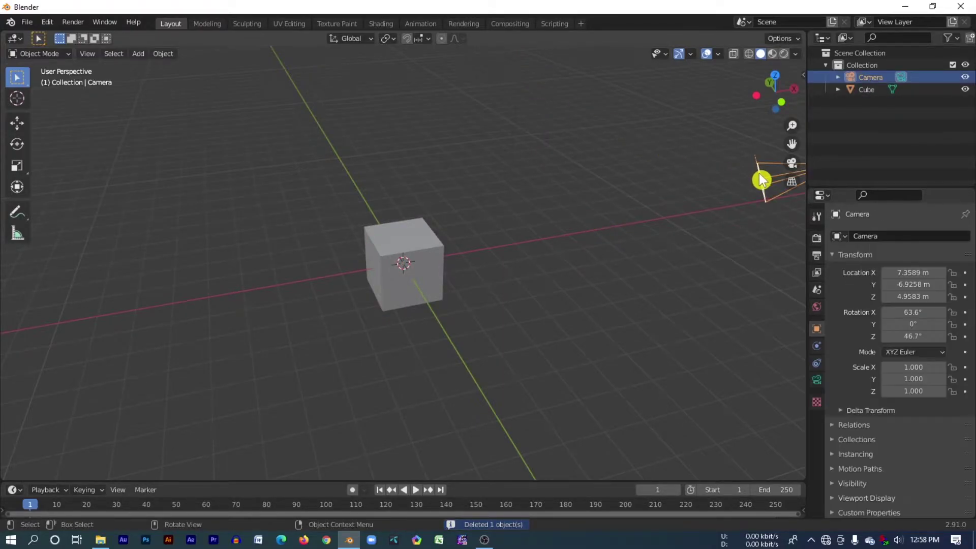
key("Delete")
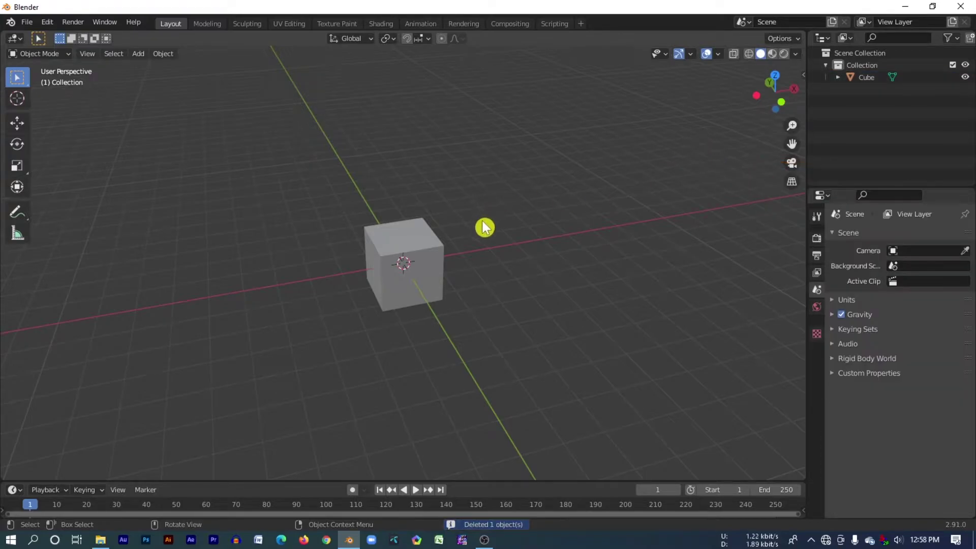
mouse_move(484, 226)
middle_mouse_down()
mouse_move(574, 233)
mouse_move(595, 246)
middle_mouse_up()
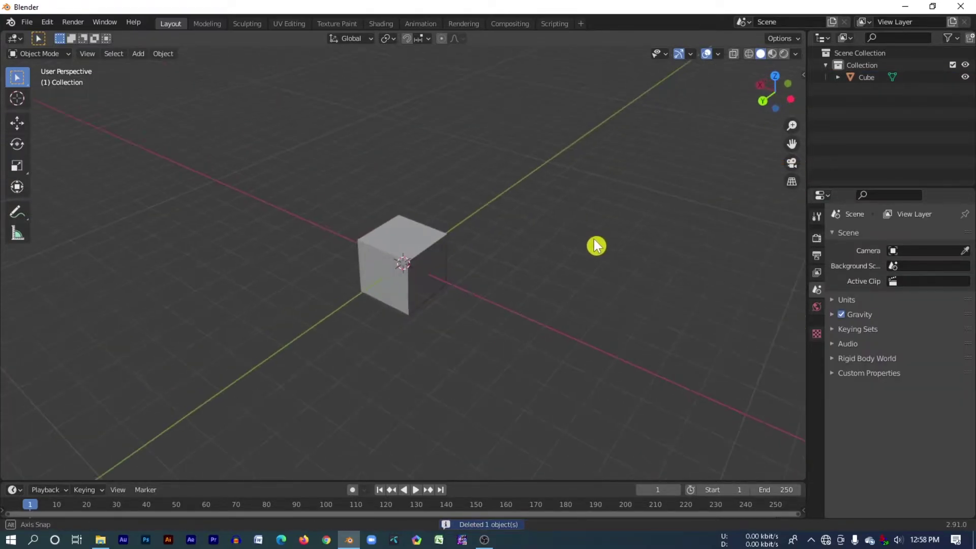
middle_click_drag(510, 242, 573, 231)
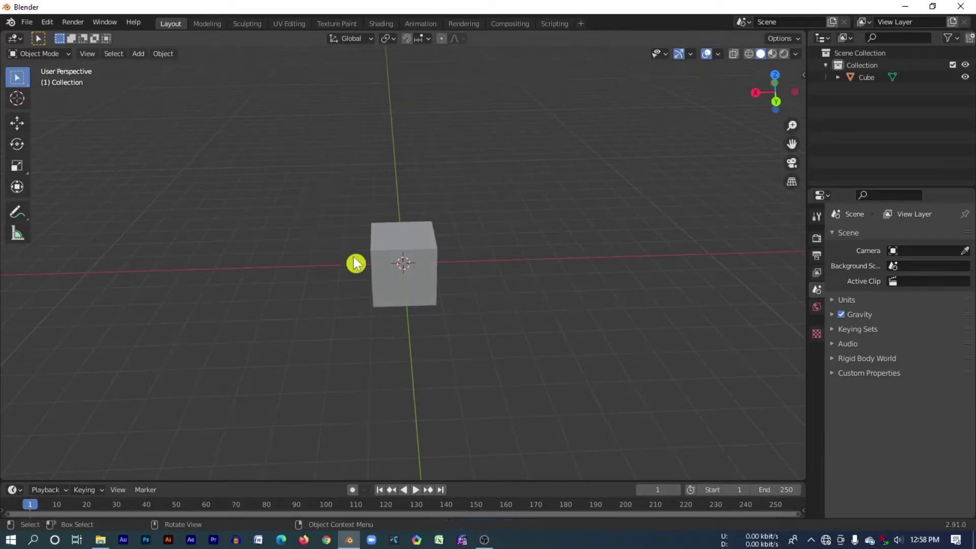
mouse_move(536, 205)
middle_mouse_down()
mouse_move(449, 219)
mouse_move(322, 214)
mouse_move(185, 189)
middle_mouse_up()
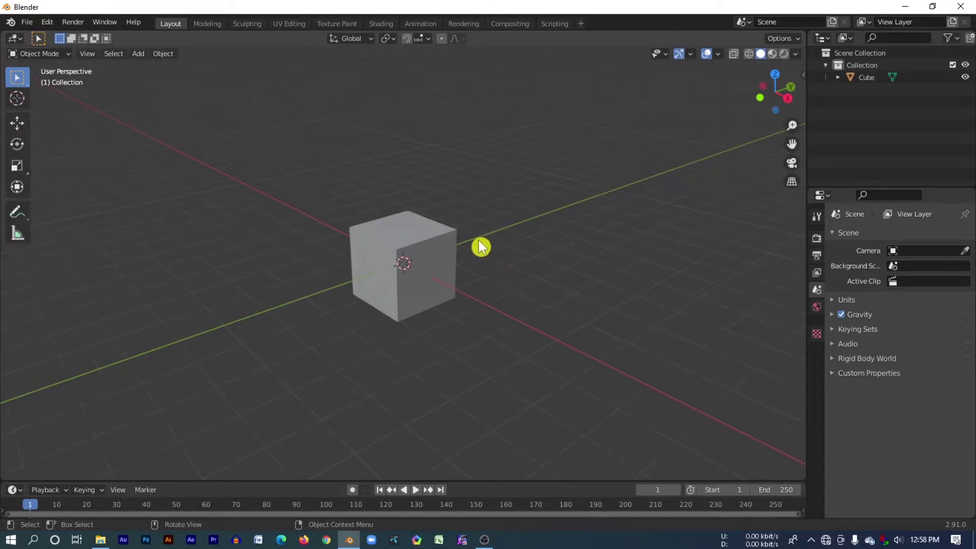
middle_click_drag(484, 244, 403, 266)
- Scale the cube along Z to 0.177 to flatten it into a slab
left_click(371, 242)
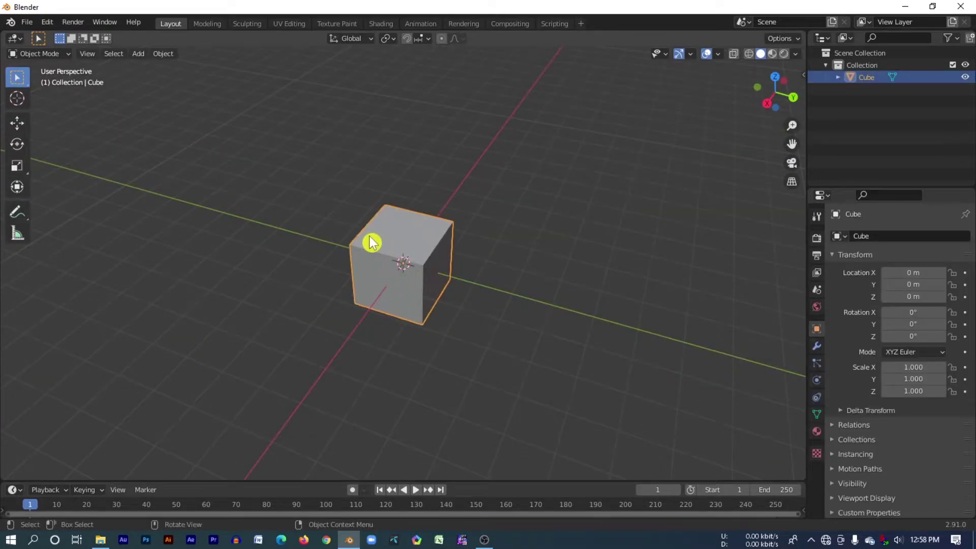
middle_click_drag(429, 231, 543, 209)
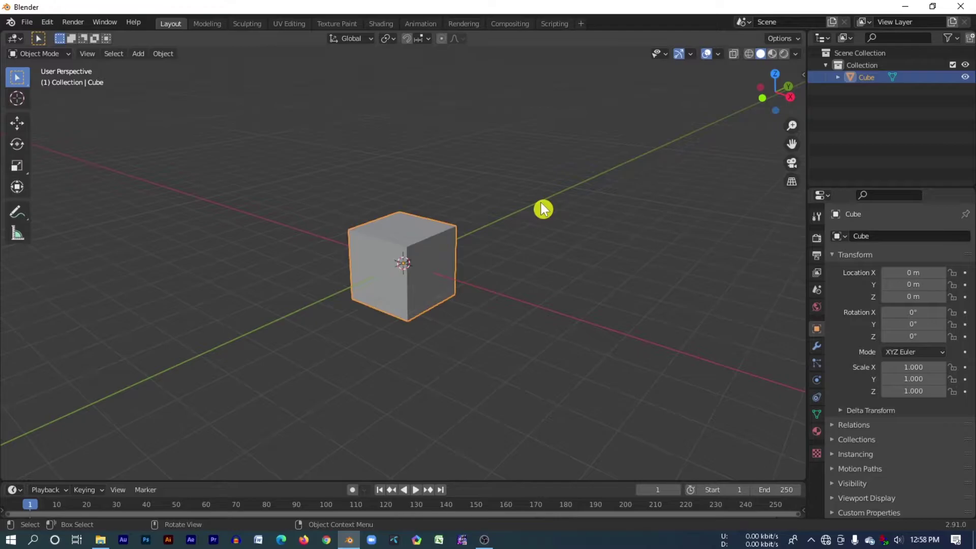
key("s")
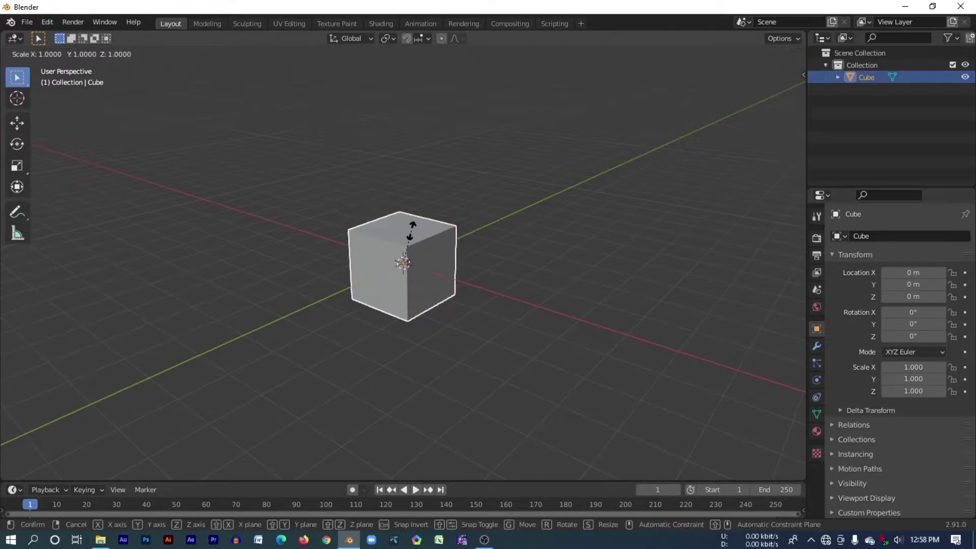
key("z")
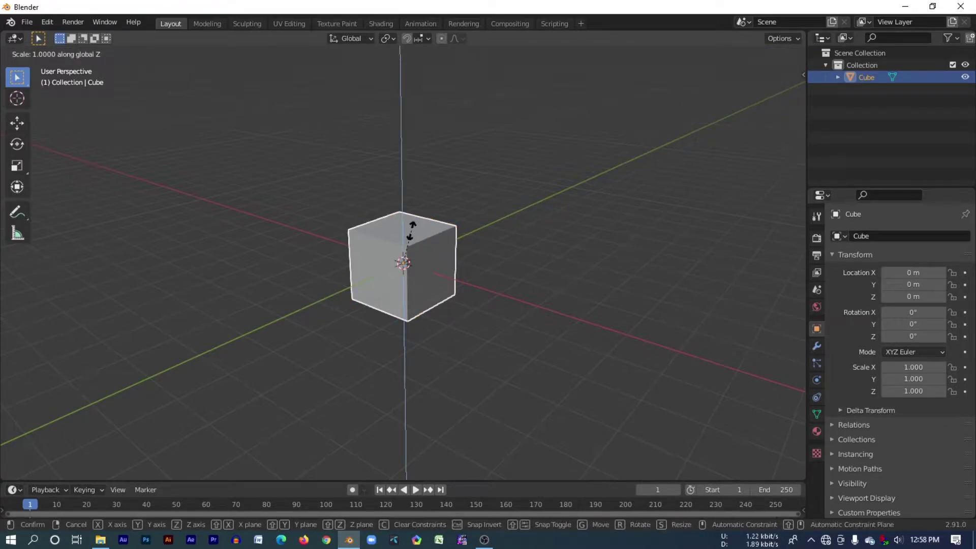
left_click(403, 257)
middle_click_drag(480, 246, 310, 266)
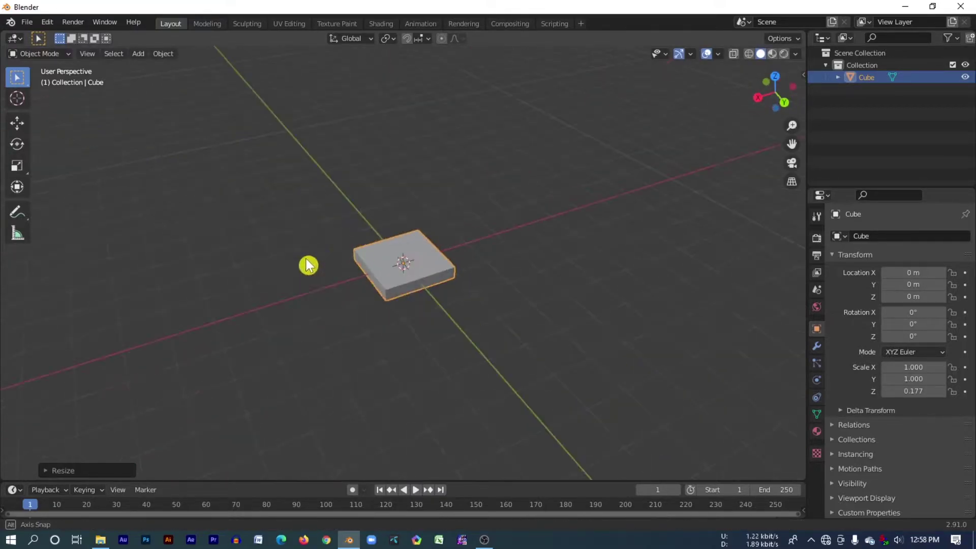
- Zoom and orbit around the slab to inspect it, then dismiss the resize options panel
scroll(426, 270, "up", 3)
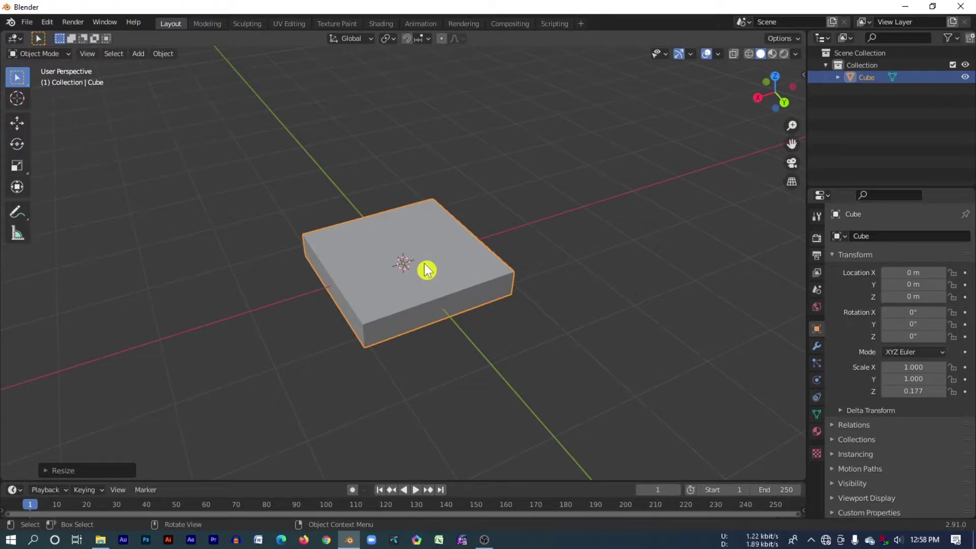
scroll(426, 269, "up", 2)
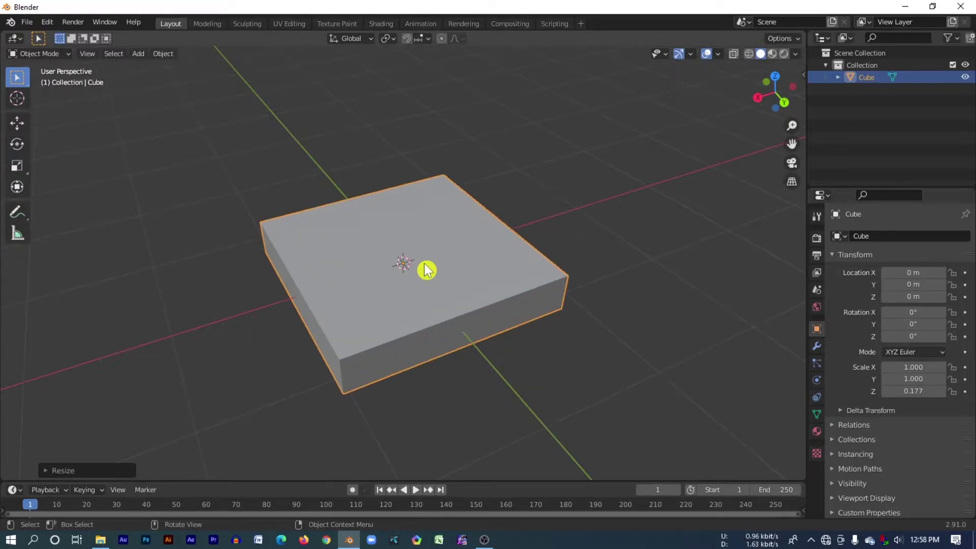
scroll(426, 270, "down", 1)
scroll(426, 270, "up", 3)
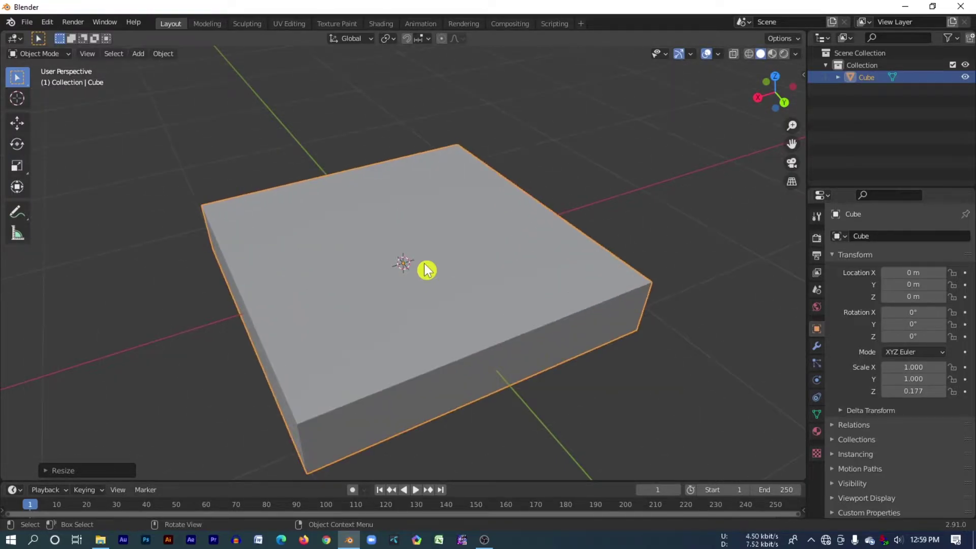
scroll(426, 270, "down", 2)
scroll(426, 270, "down", 2)
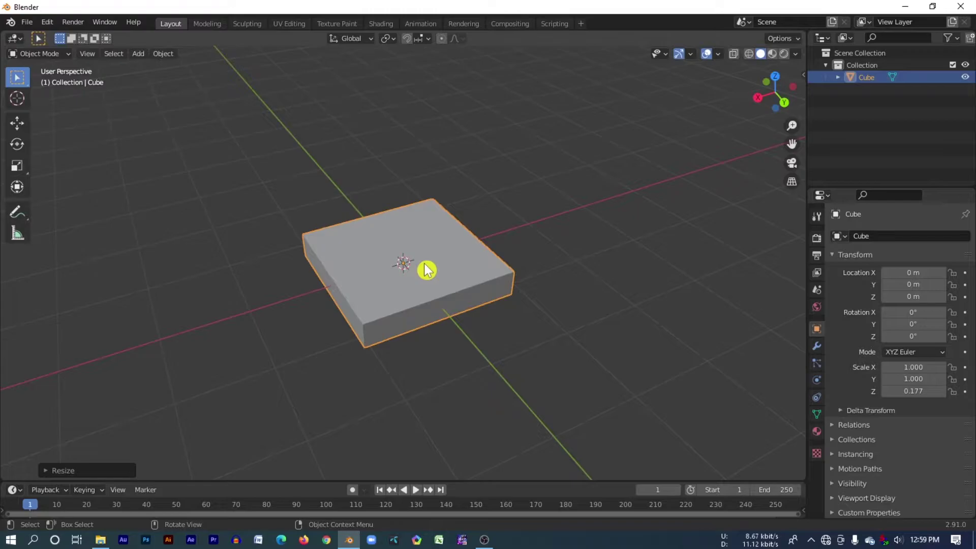
mouse_move(492, 236)
middle_mouse_down()
mouse_move(201, 245)
mouse_move(270, 268)
mouse_move(395, 279)
mouse_move(545, 264)
mouse_move(603, 231)
mouse_move(508, 242)
mouse_move(660, 242)
mouse_move(682, 231)
middle_mouse_up()
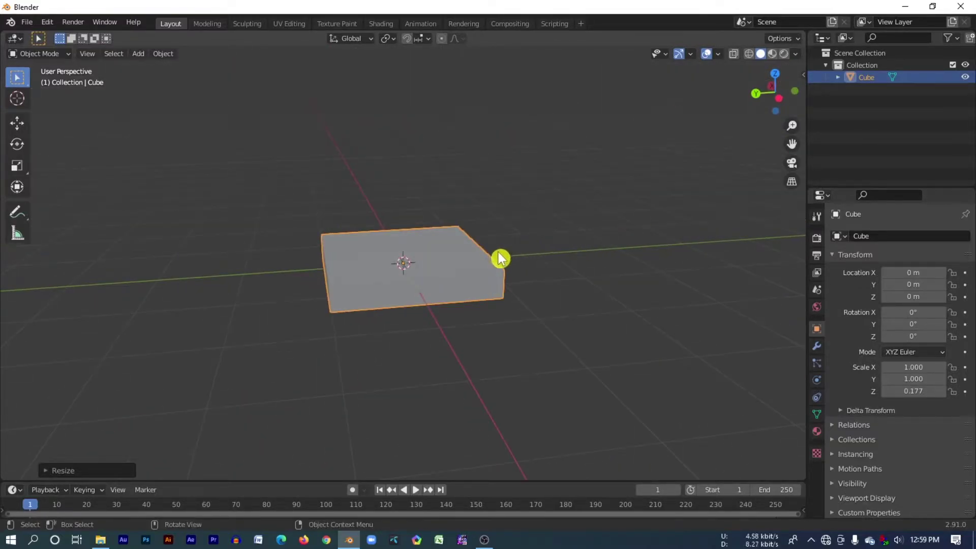
mouse_move(501, 257)
middle_mouse_down()
mouse_move(491, 259)
mouse_move(621, 279)
mouse_move(702, 264)
mouse_move(348, 241)
middle_mouse_up()
left_click(367, 293)
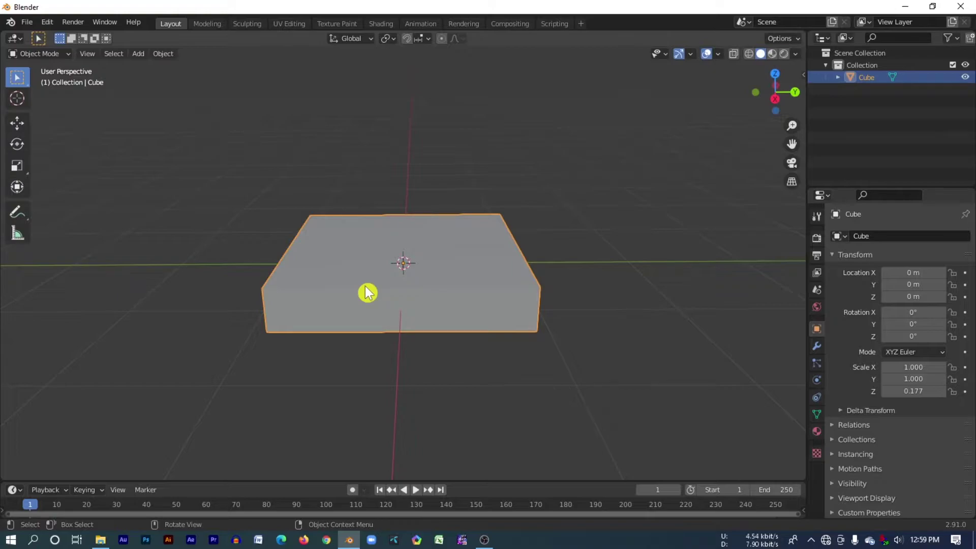
- Enter Edit Mode and, with Loop Cut, add two cuts slid near the slab's left edge
key("Tab")
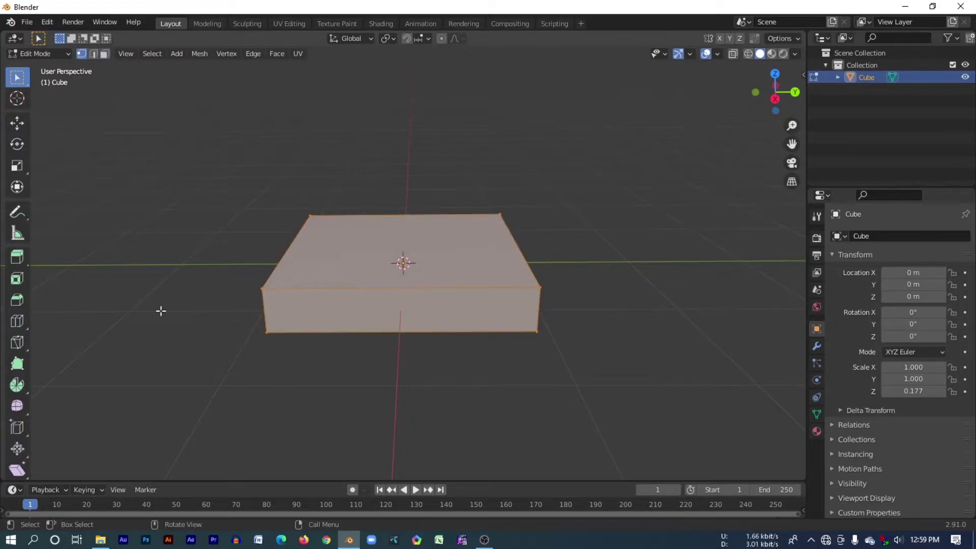
left_click(19, 430)
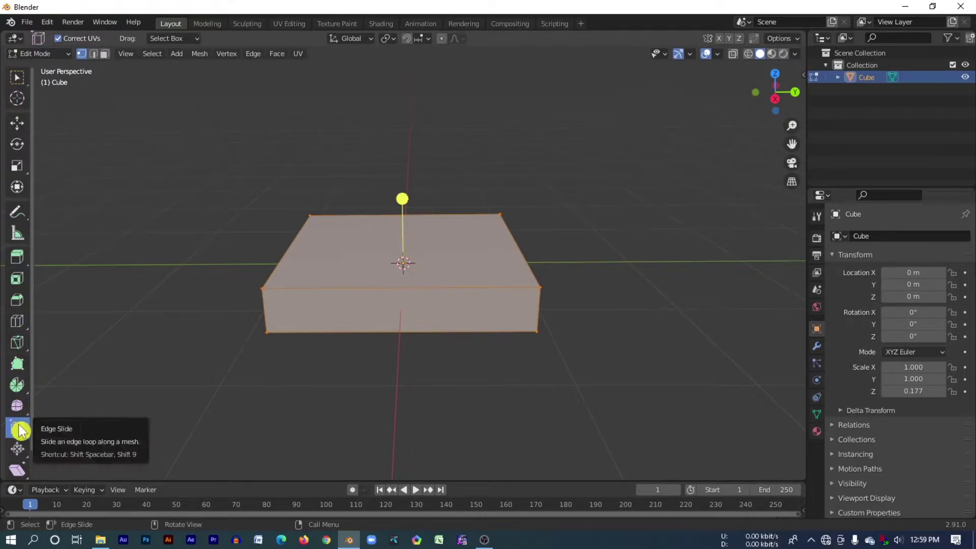
left_click(18, 322)
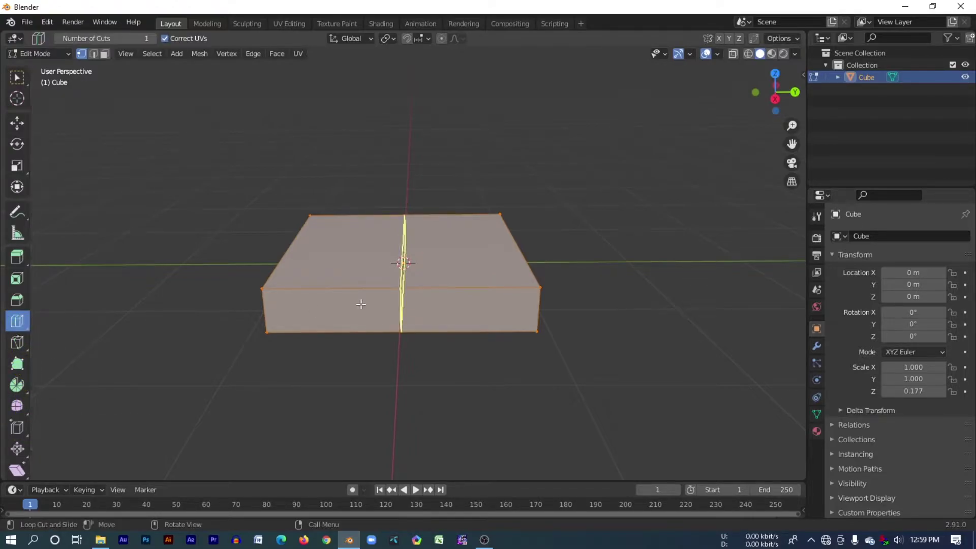
mouse_move(378, 296)
middle_mouse_down()
mouse_move(492, 305)
mouse_move(435, 305)
middle_mouse_up()
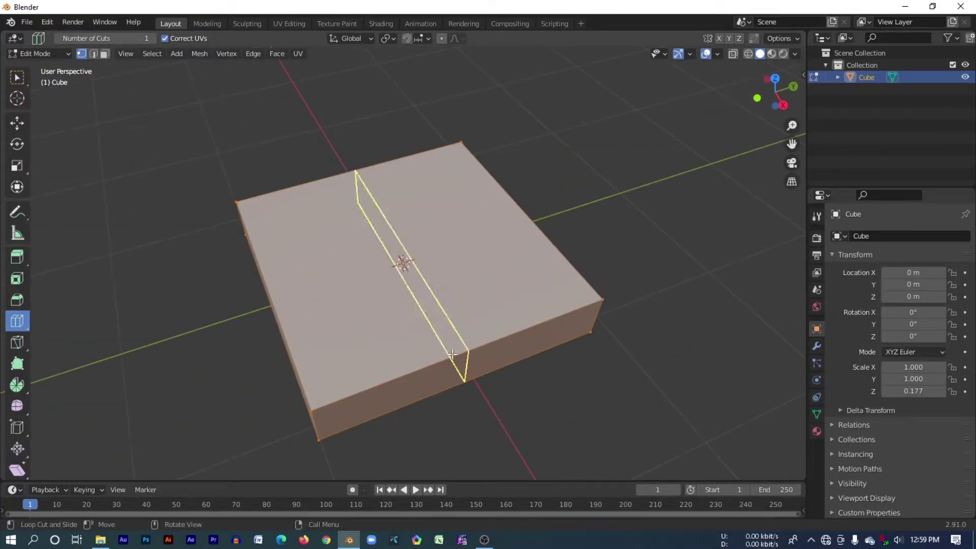
left_click_drag(437, 356, 346, 381)
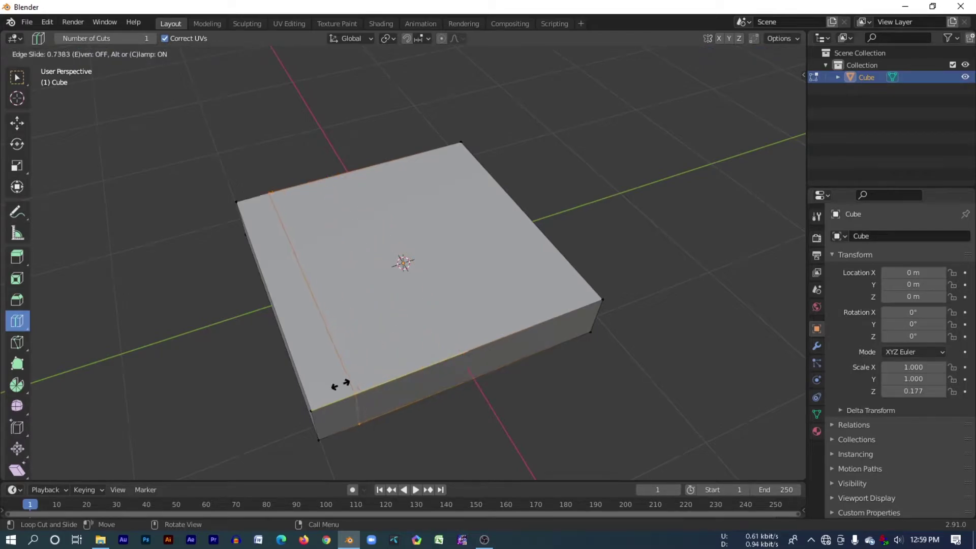
left_click_drag(340, 385, 340, 384)
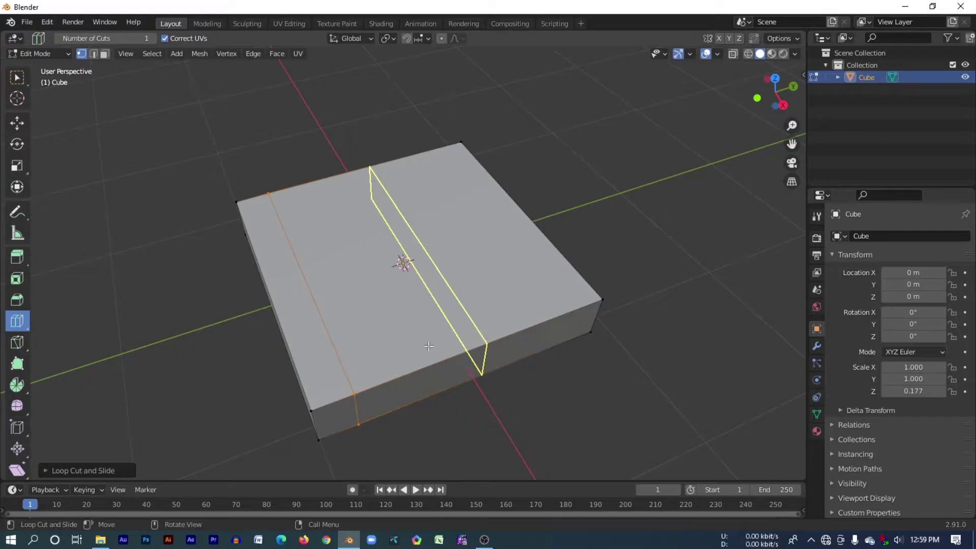
left_click_drag(425, 347, 350, 382)
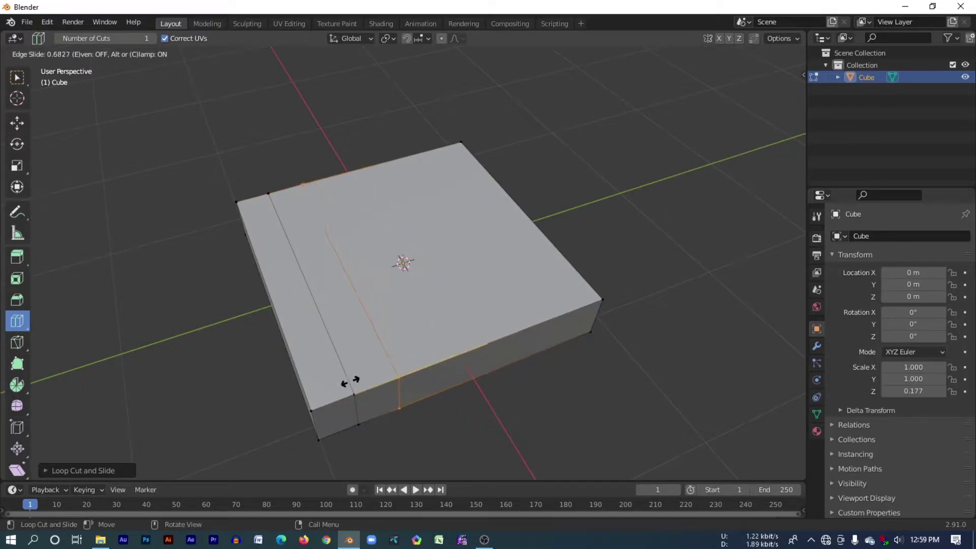
left_click_drag(350, 381, 351, 382)
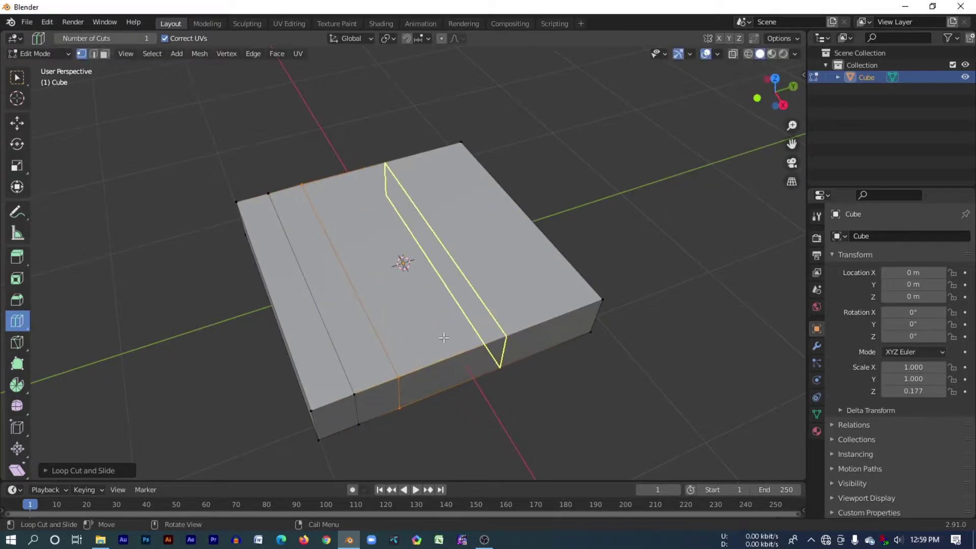
- Add three more parallel loop cuts rightward, undoing a stray perpendicular cut
left_click_drag(451, 328, 394, 370)
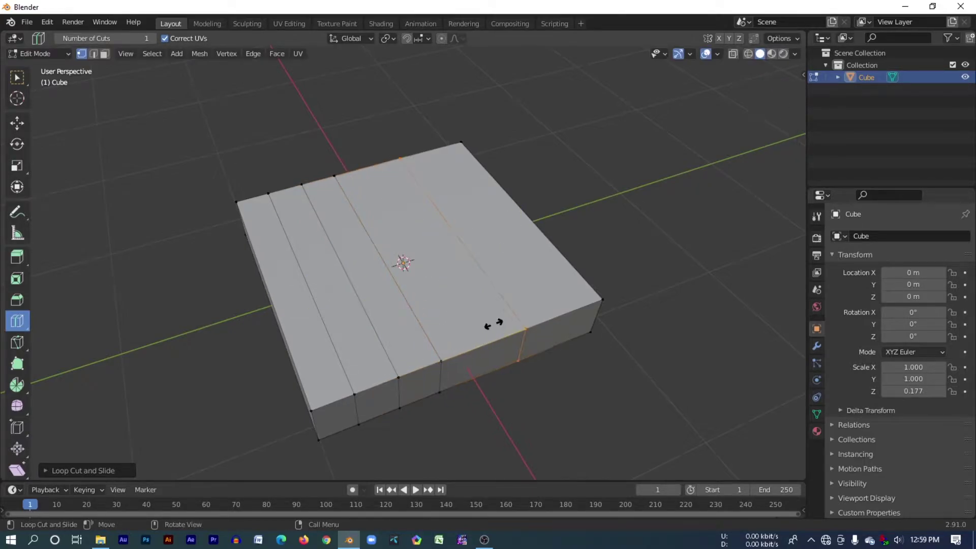
left_click_drag(489, 323, 457, 351)
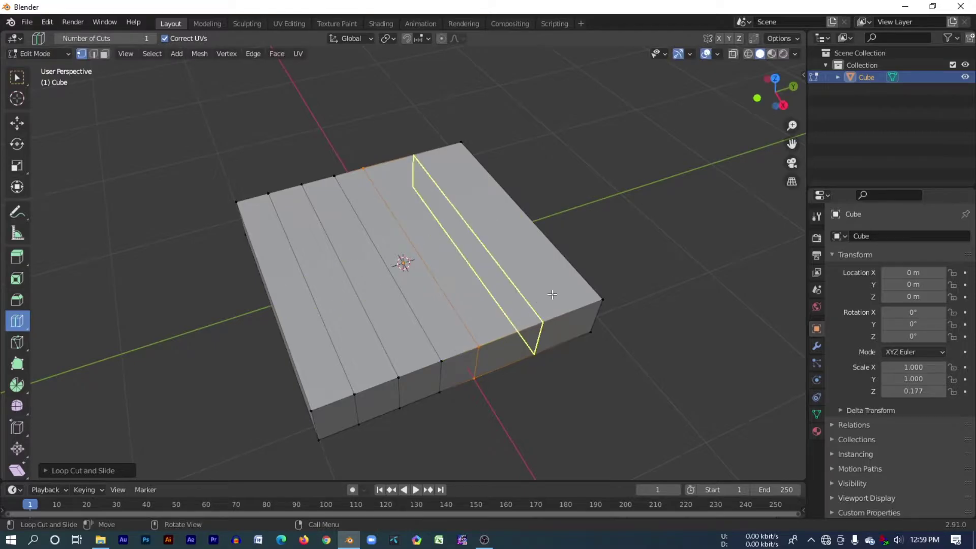
left_click_drag(552, 298, 524, 327)
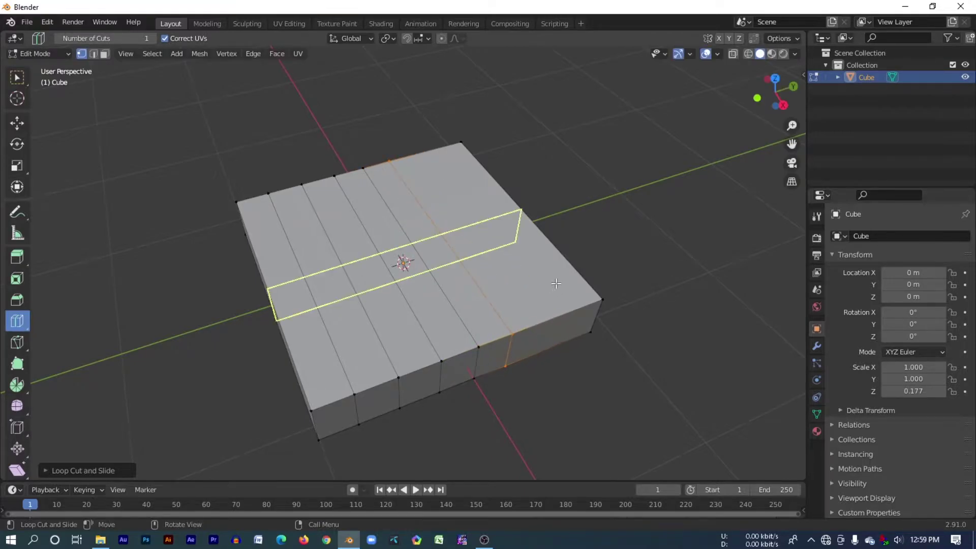
left_click_drag(558, 292, 556, 289)
key("ctrl+z")
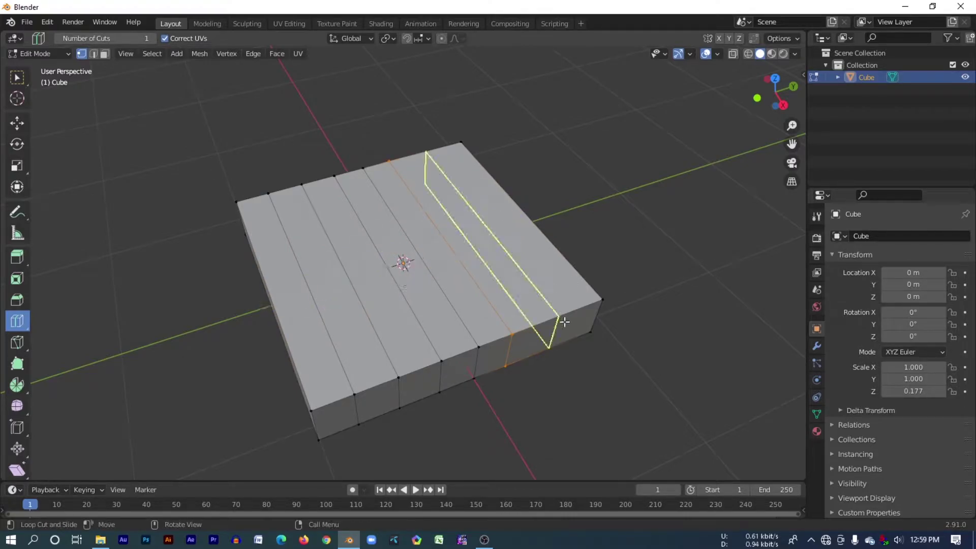
- Add the final two loop cuts near the right end, then set Face select and Extrude Region
left_click_drag(562, 323, 555, 340)
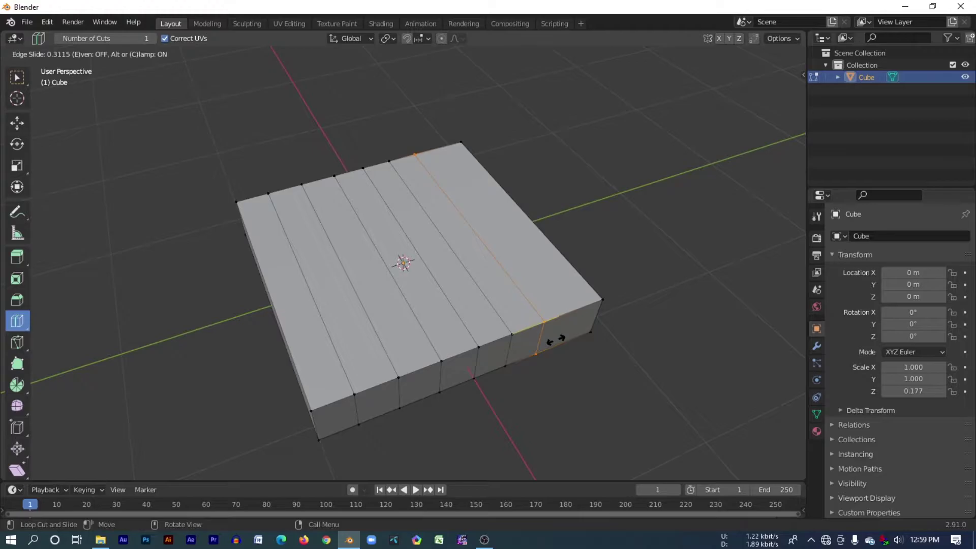
left_click_drag(585, 300, 593, 308)
mouse_move(662, 236)
middle_mouse_down()
mouse_move(363, 254)
mouse_move(218, 251)
middle_mouse_up()
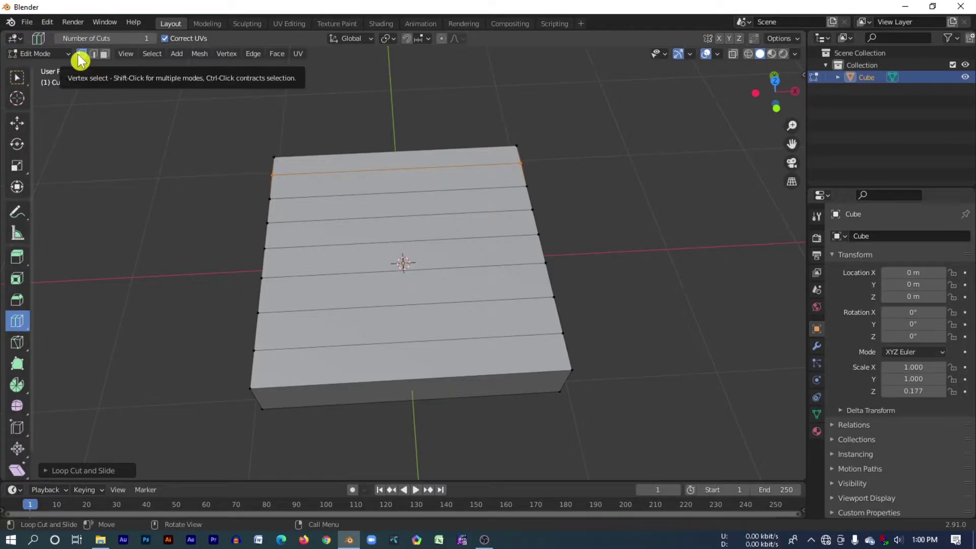
left_click(105, 54)
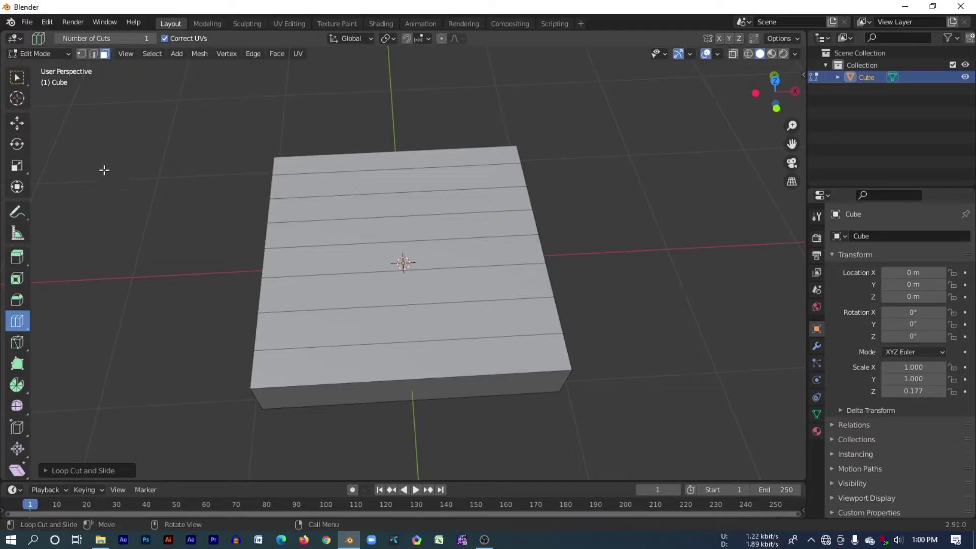
left_click(14, 262)
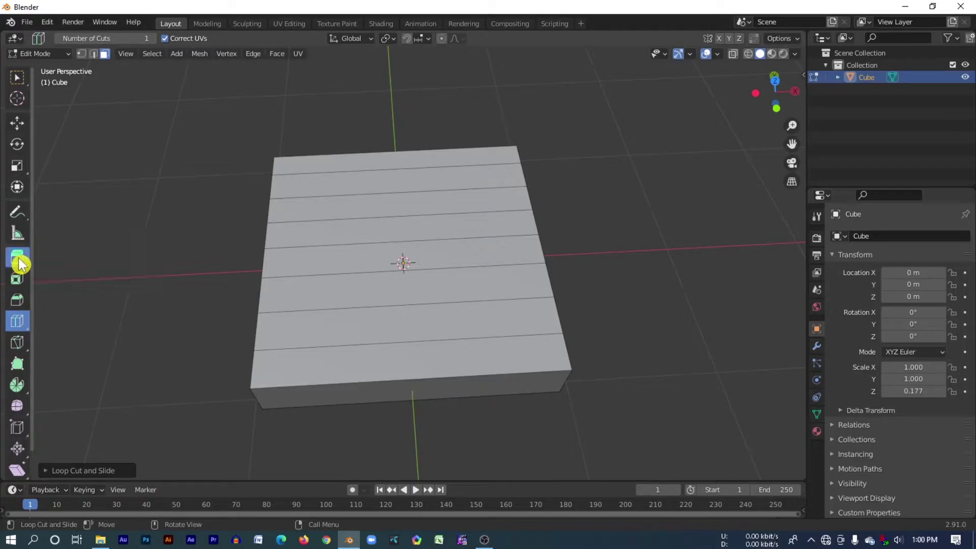
- Extrude the first three right-hand strips upward, each higher than the last
middle_click_drag(418, 347, 632, 305)
left_click(527, 308)
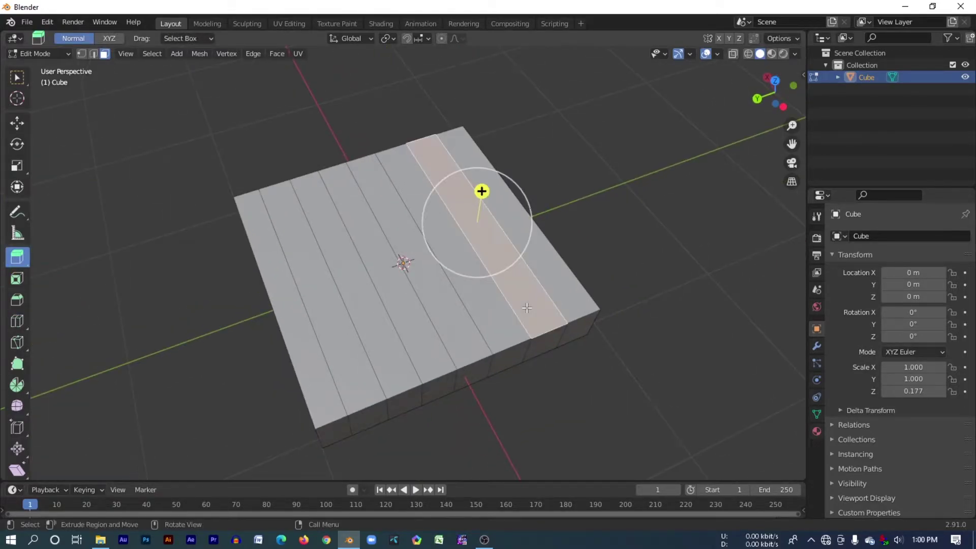
left_click_drag(483, 193, 496, 161)
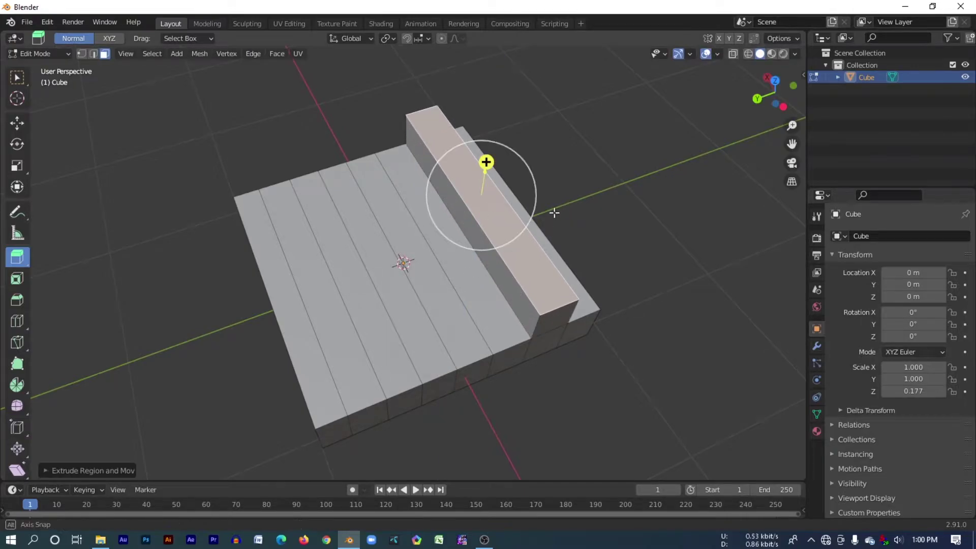
mouse_move(553, 211)
middle_mouse_down()
mouse_move(525, 180)
mouse_move(461, 223)
middle_mouse_up()
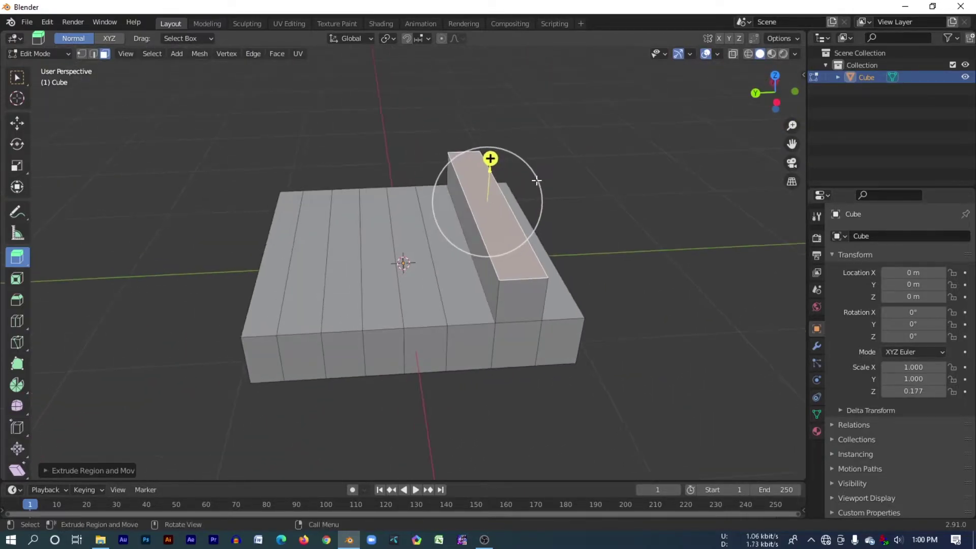
left_click(458, 225)
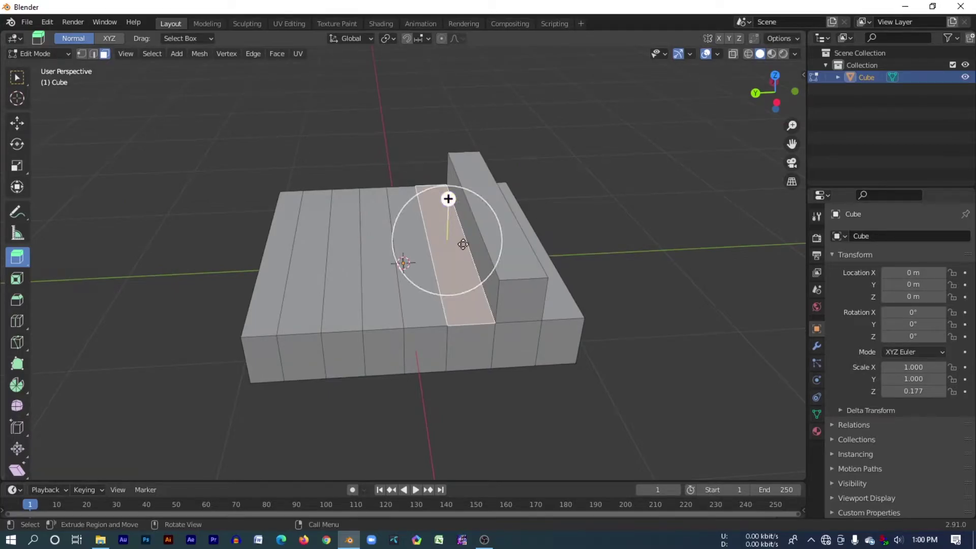
left_click_drag(448, 198, 473, 124)
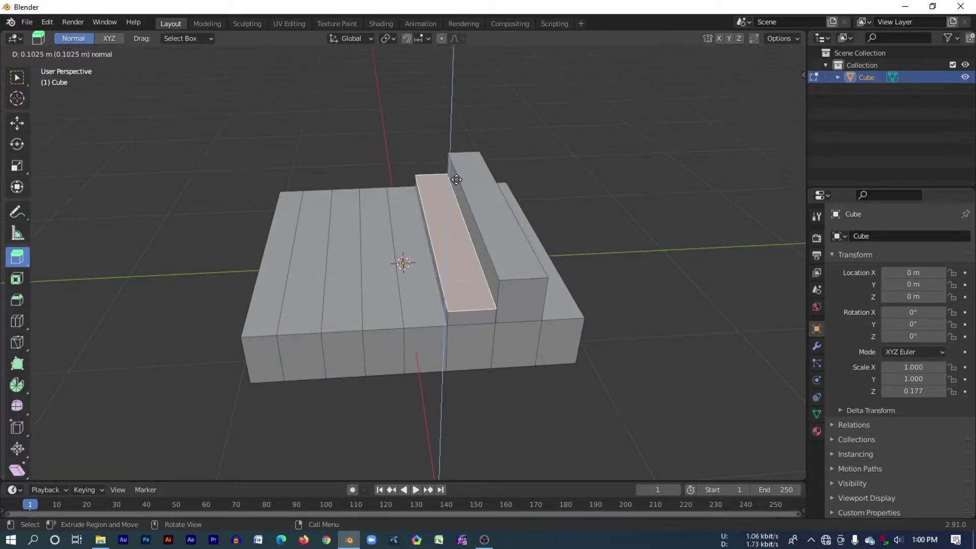
left_click(422, 286)
mouse_move(410, 203)
left_mouse_down()
mouse_move(428, 165)
mouse_move(435, 91)
left_mouse_up()
- Extrude the next three strips leftward into progressively taller steps
left_click(373, 289)
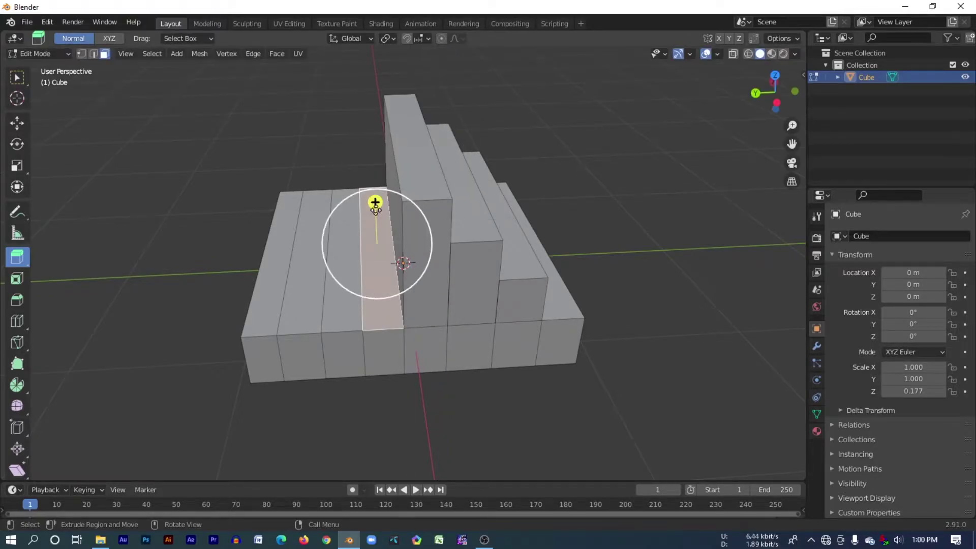
left_click_drag(375, 203, 399, 59)
left_click(335, 313)
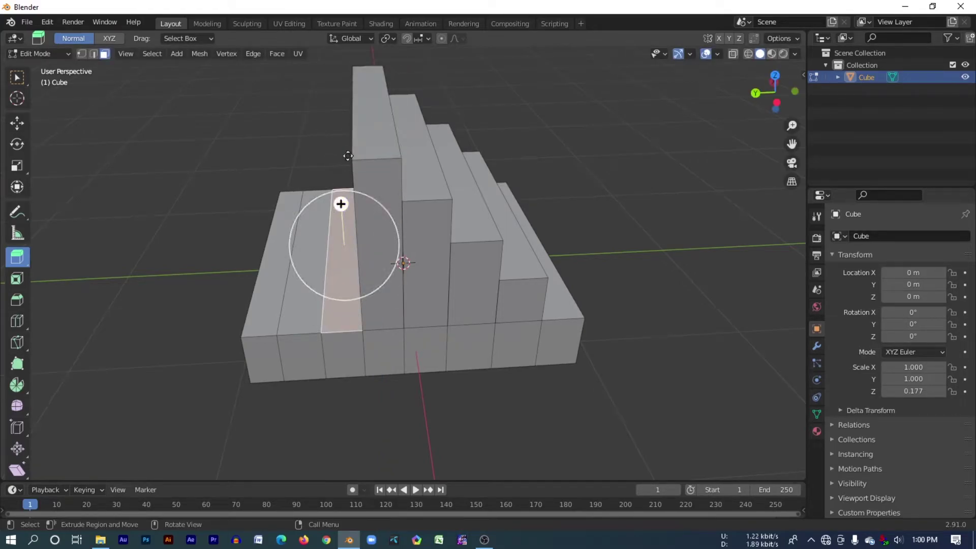
left_click_drag(348, 156, 370, 448)
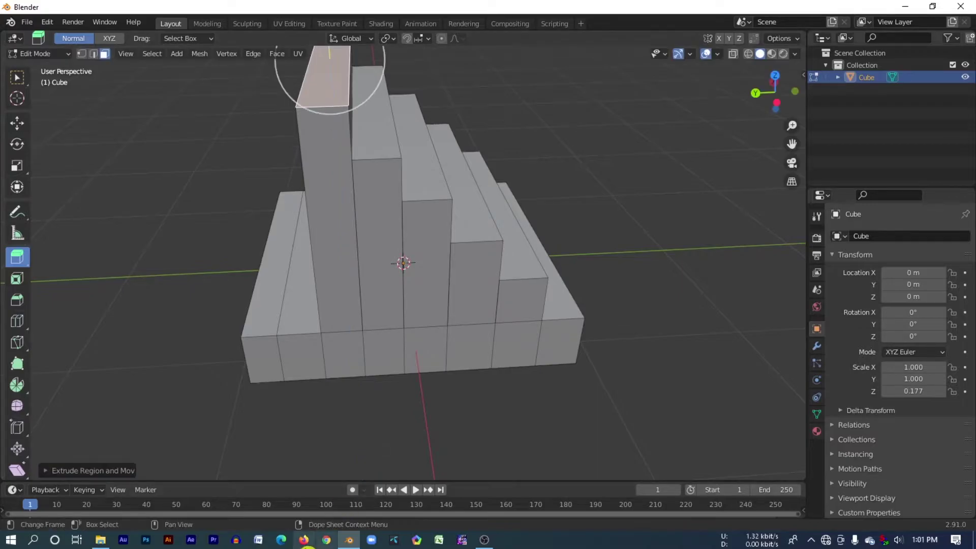
left_click(295, 311)
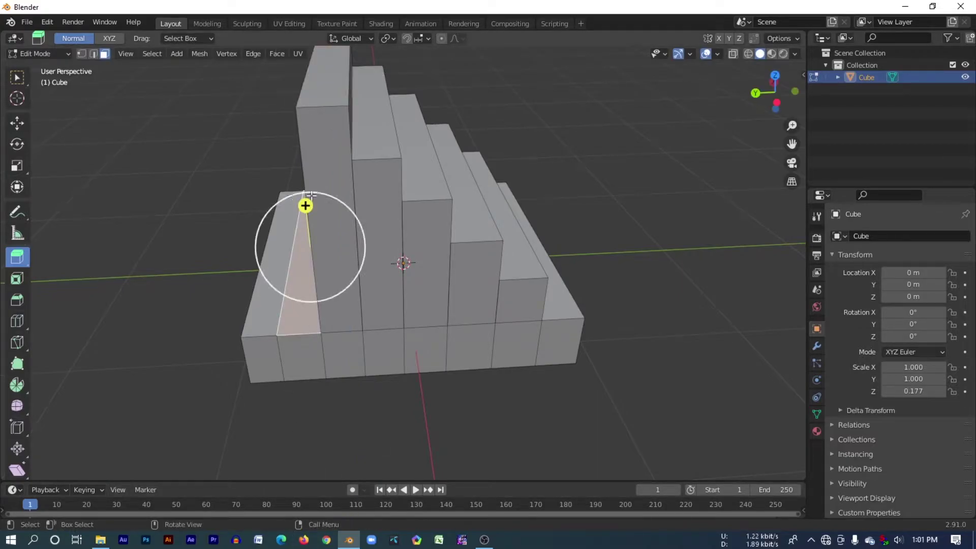
mouse_move(306, 203)
left_mouse_down()
mouse_move(324, 435)
mouse_move(325, 406)
left_mouse_up()
- Raise the last strip to full height and orbit to check the staircase
middle_click_drag(294, 245, 372, 249)
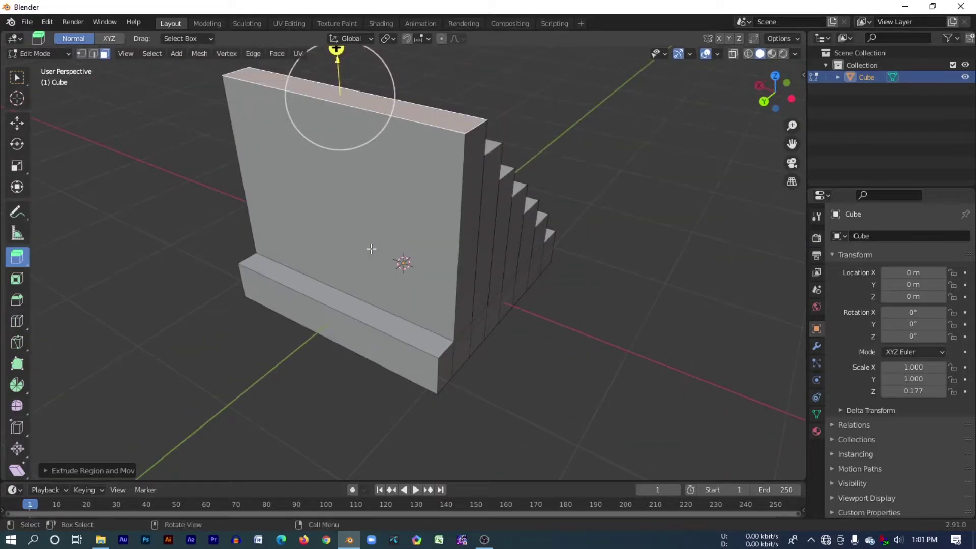
left_click(361, 319)
mouse_move(332, 258)
left_mouse_down()
mouse_move(344, 472)
mouse_move(345, 463)
left_mouse_up()
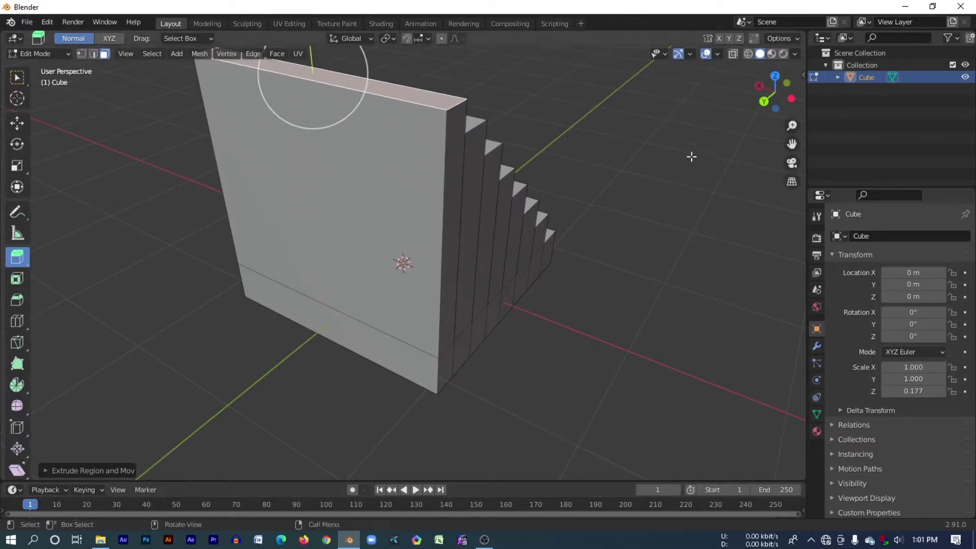
mouse_move(686, 152)
middle_mouse_down()
mouse_move(577, 202)
mouse_move(442, 192)
mouse_move(502, 160)
mouse_move(587, 143)
middle_mouse_up()
scroll(441, 193, "down", 3)
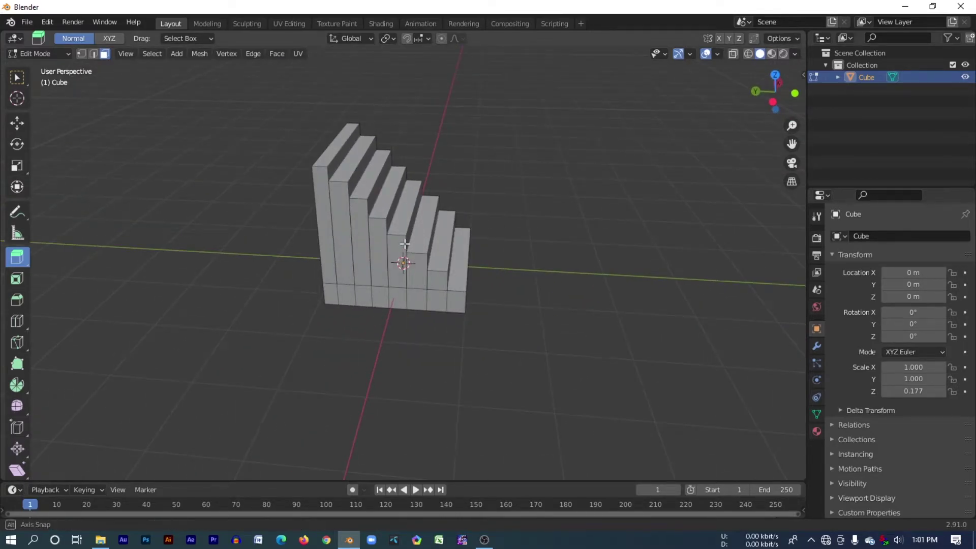
mouse_move(403, 263)
middle_mouse_down()
mouse_move(492, 244)
mouse_move(355, 250)
middle_mouse_up()
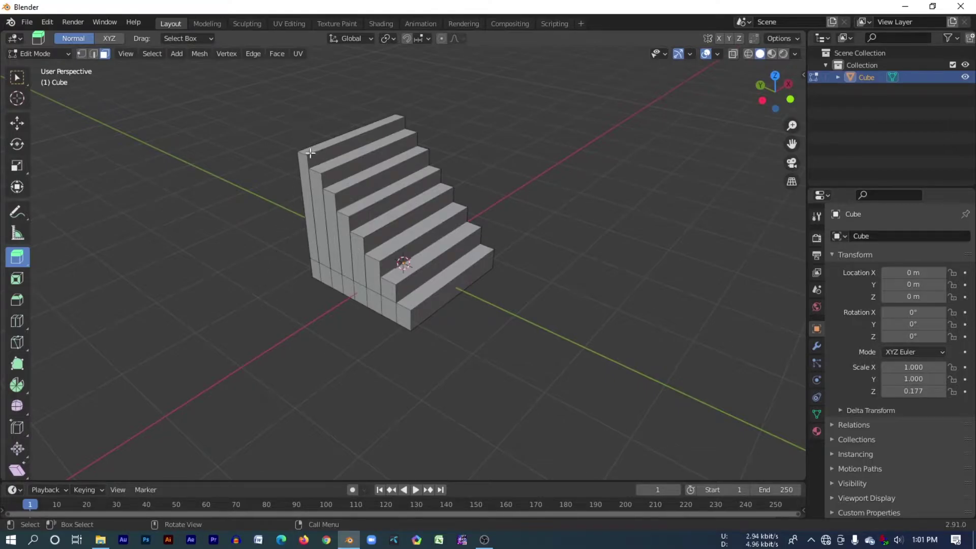
middle_click_drag(370, 135, 563, 116)
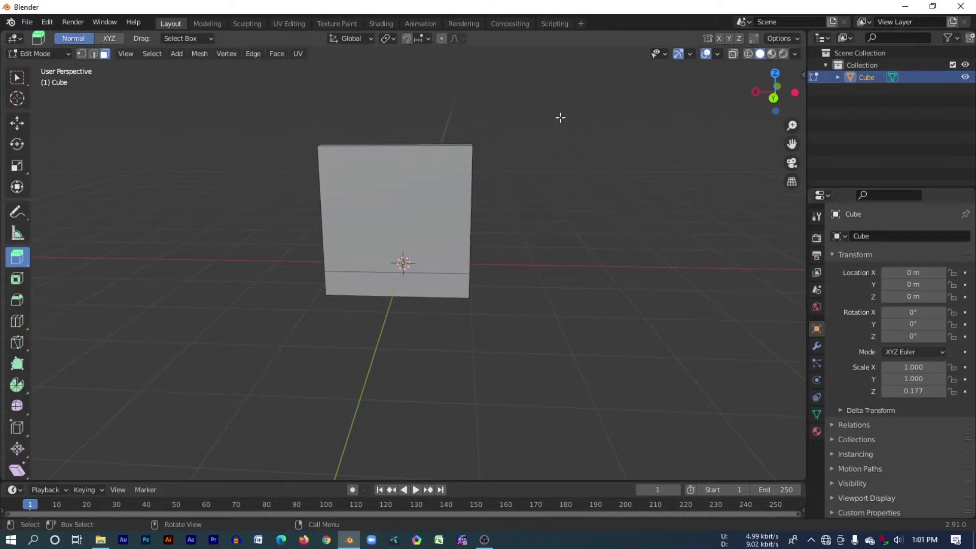
- Extrude the back bottom face into a ledge, raise it into a tall top step, and exit to Object Mode
left_click(444, 288)
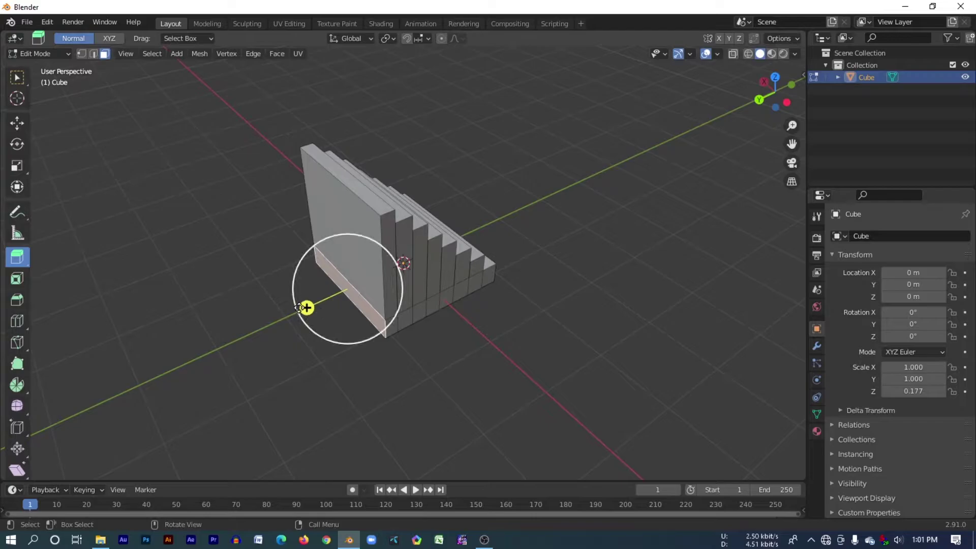
left_click_drag(306, 308, 280, 320)
left_click(470, 355)
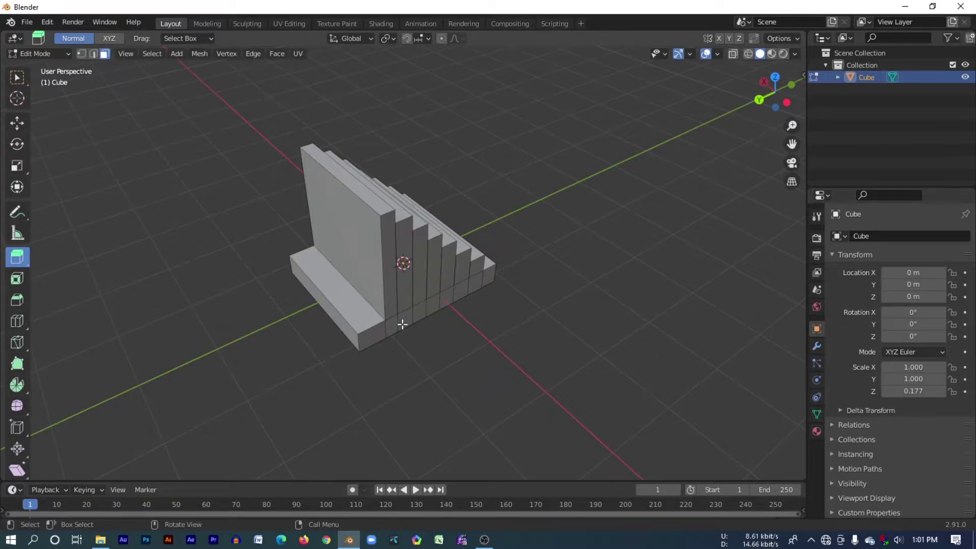
left_click(357, 304)
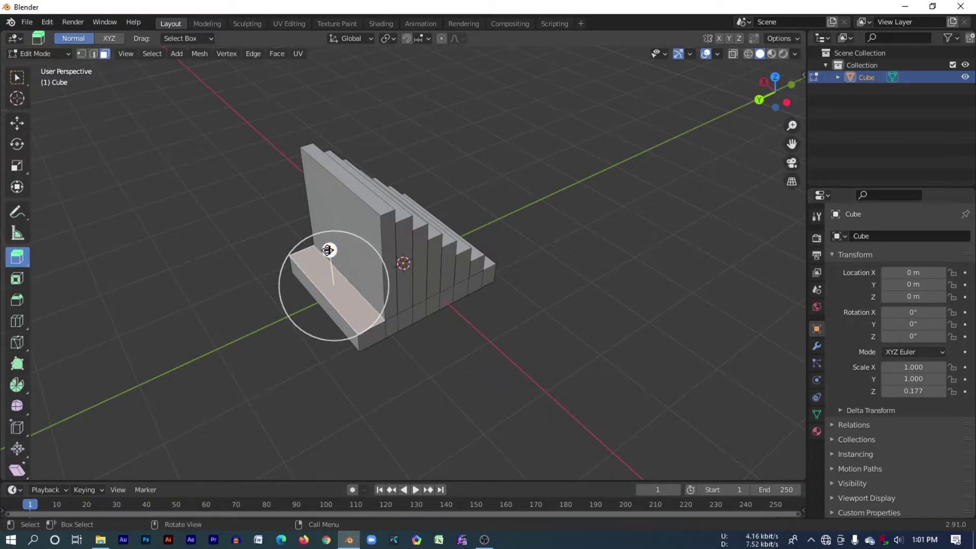
left_click_drag(334, 253, 338, 122)
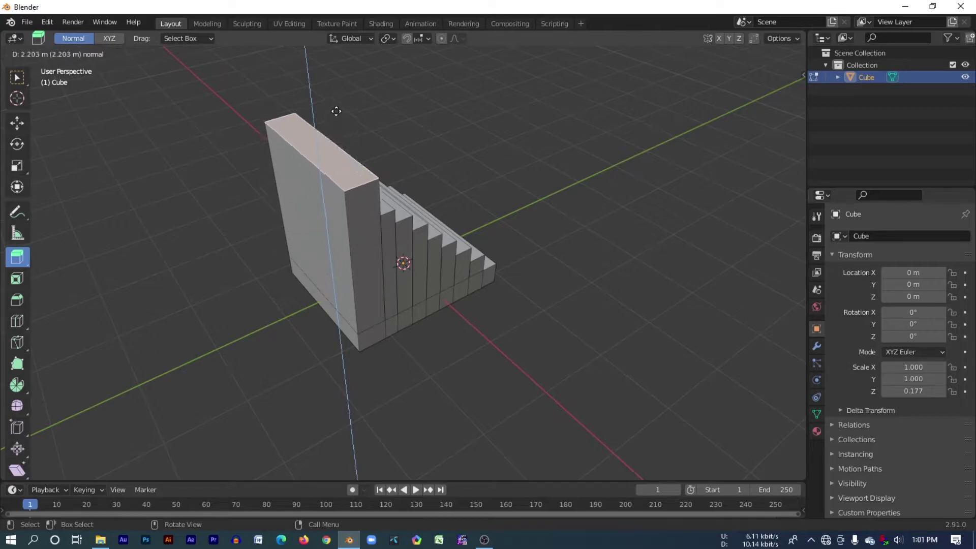
left_click(528, 152)
mouse_move(529, 155)
middle_mouse_down()
mouse_move(414, 174)
mouse_move(320, 147)
mouse_move(220, 146)
mouse_move(502, 218)
mouse_move(601, 193)
mouse_move(574, 249)
mouse_move(646, 257)
mouse_move(572, 257)
mouse_move(524, 272)
mouse_move(642, 261)
middle_mouse_up()
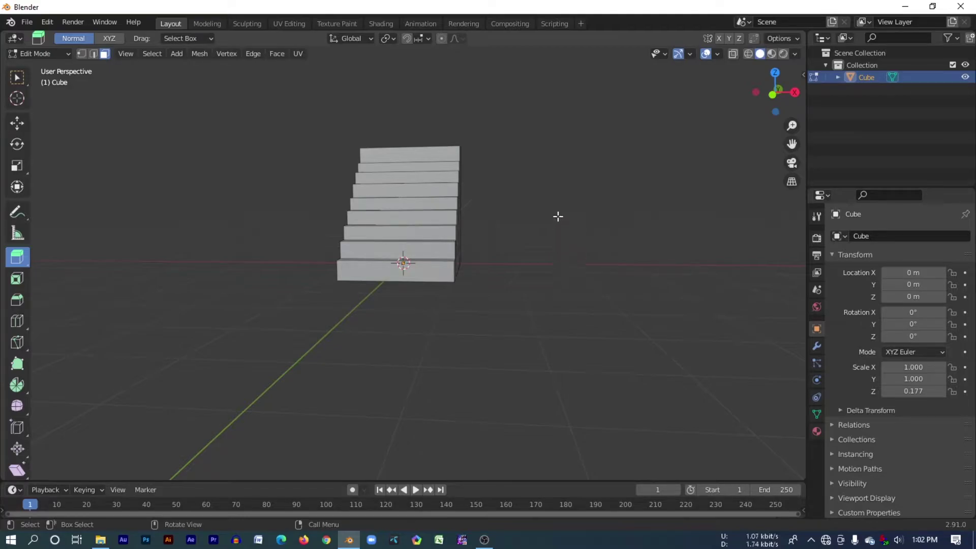
middle_click_drag(606, 193, 547, 209)
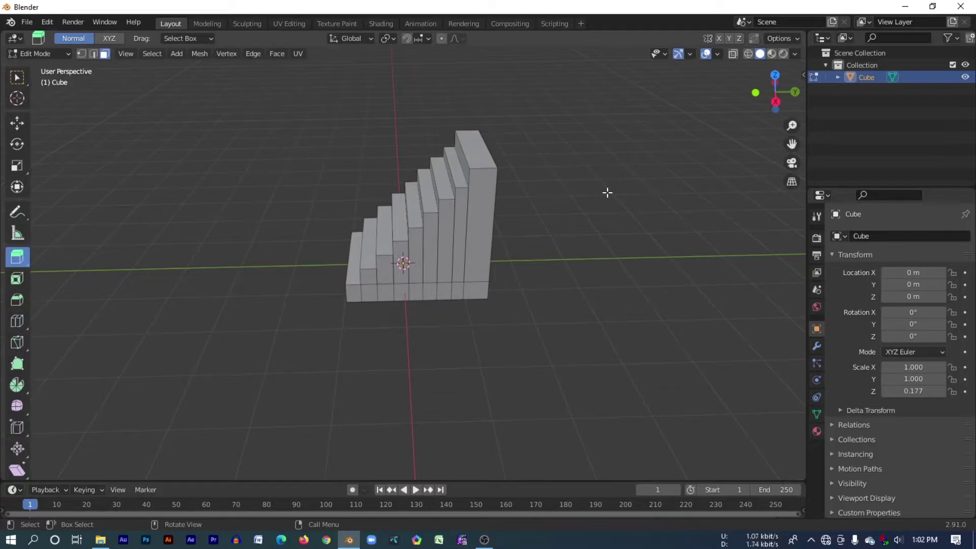
key("Tab")
- Switch the staircase to Object Mode and bring up the Shift+A Add menu
left_click(608, 204)
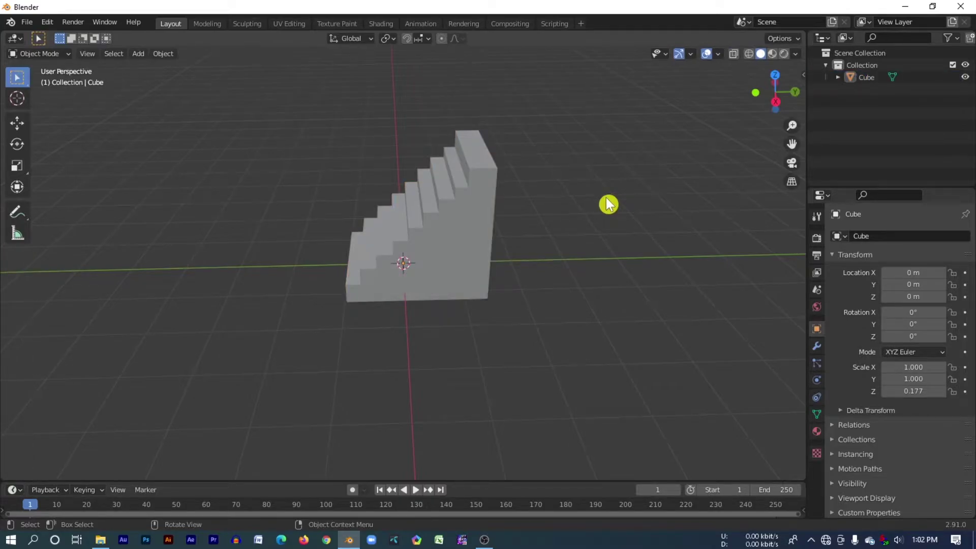
mouse_move(634, 214)
middle_mouse_down()
mouse_move(705, 220)
mouse_move(647, 227)
mouse_move(617, 214)
mouse_move(686, 211)
middle_mouse_up()
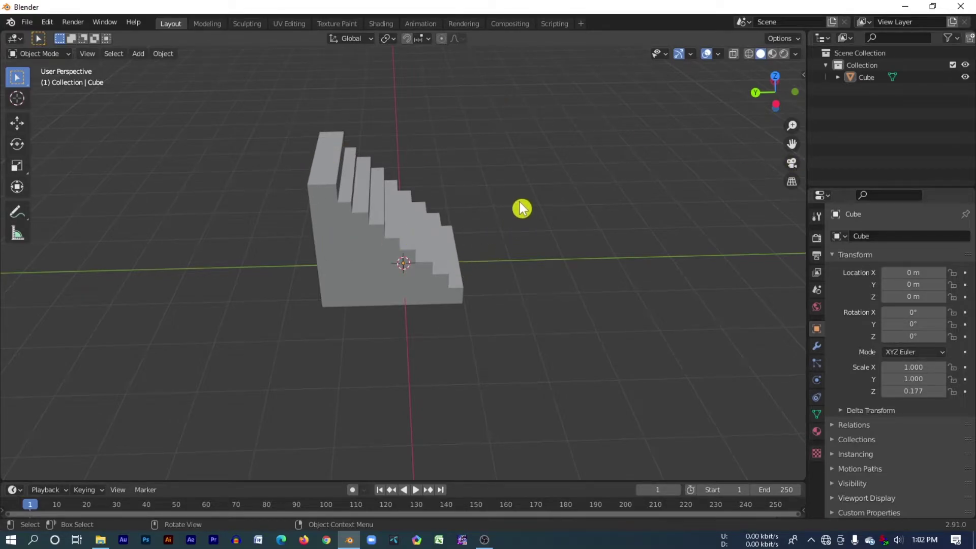
left_click(132, 56)
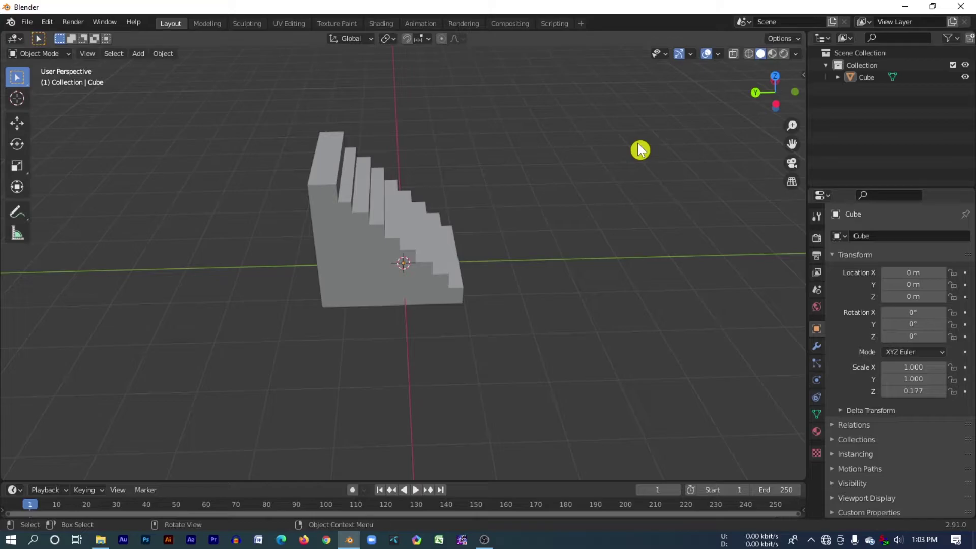
key("shift")
key("shift+a")
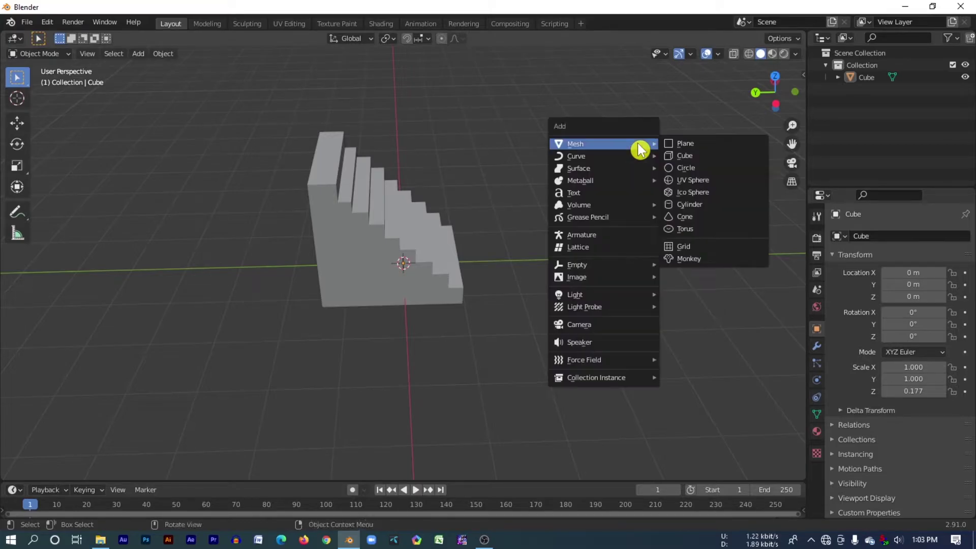
- Add a camera and move it to Y -4.771 m, Z 2.4315 m beside the staircase
left_click(584, 326)
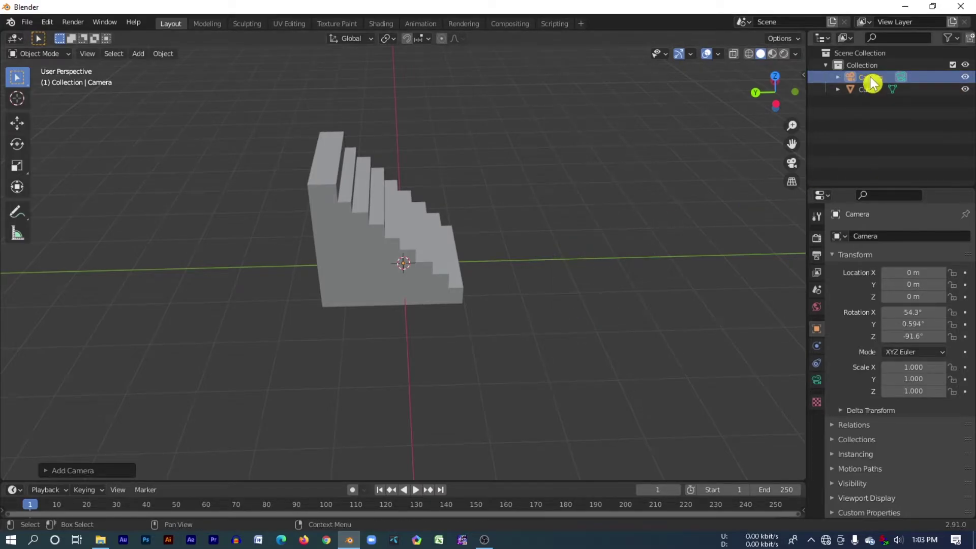
middle_click_drag(576, 167, 373, 153)
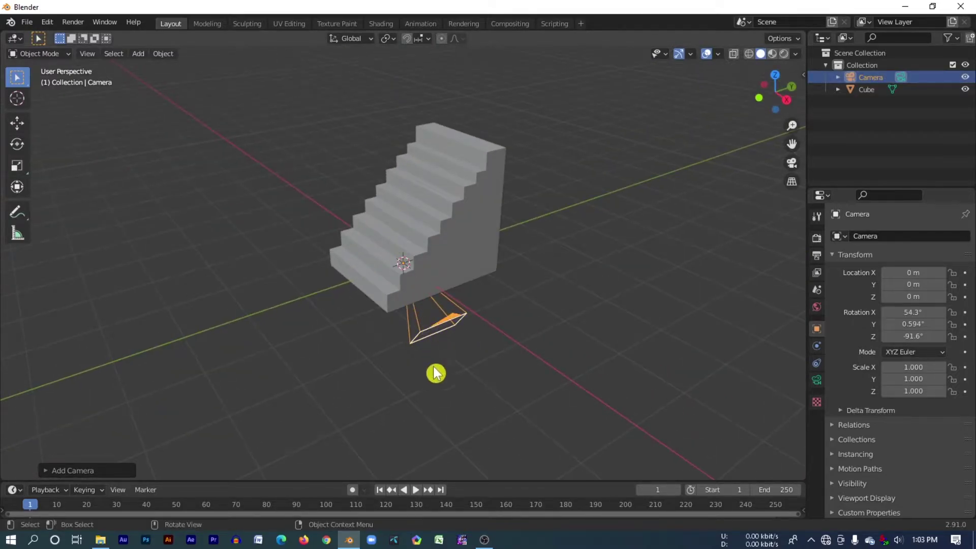
left_click(16, 124)
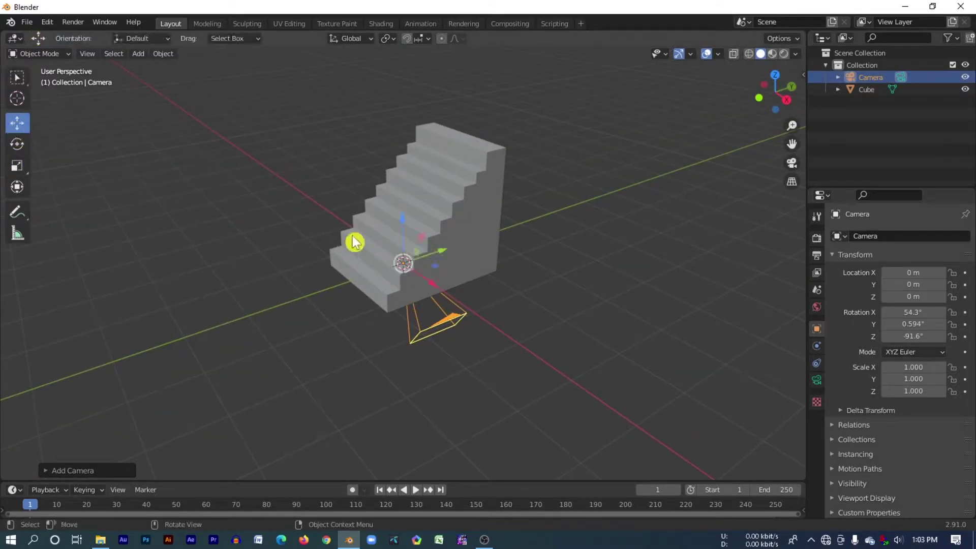
mouse_move(400, 226)
left_mouse_down()
mouse_move(400, 138)
mouse_move(286, 239)
left_mouse_up()
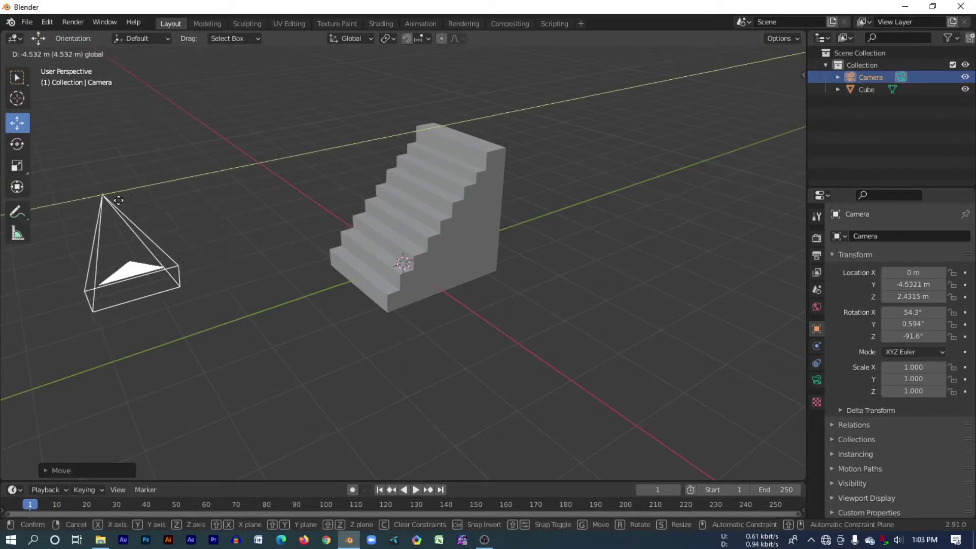
left_click(320, 333)
mouse_move(327, 327)
middle_mouse_down()
mouse_move(590, 312)
mouse_move(512, 319)
middle_mouse_up()
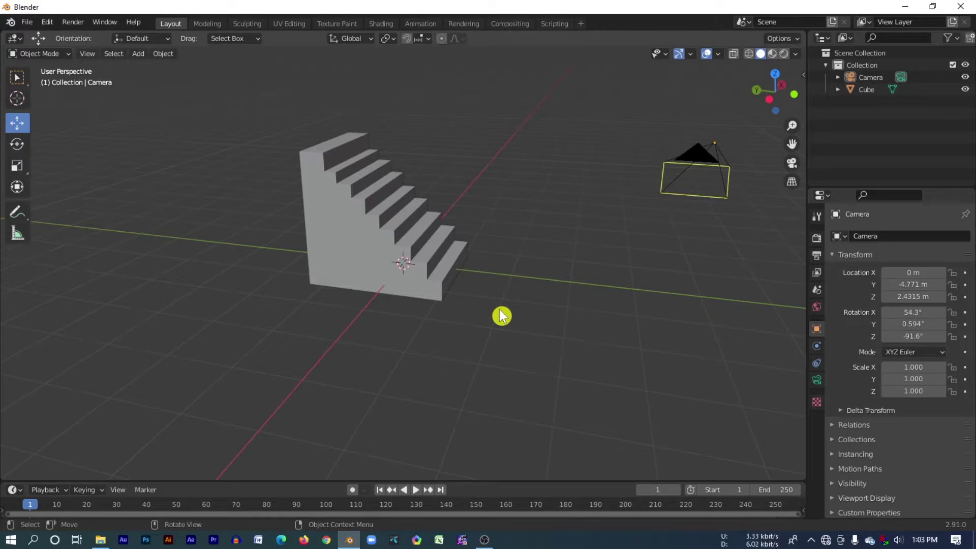
- Toggle camera view on and off, then switch the viewport to Rendered shading
left_click(792, 163)
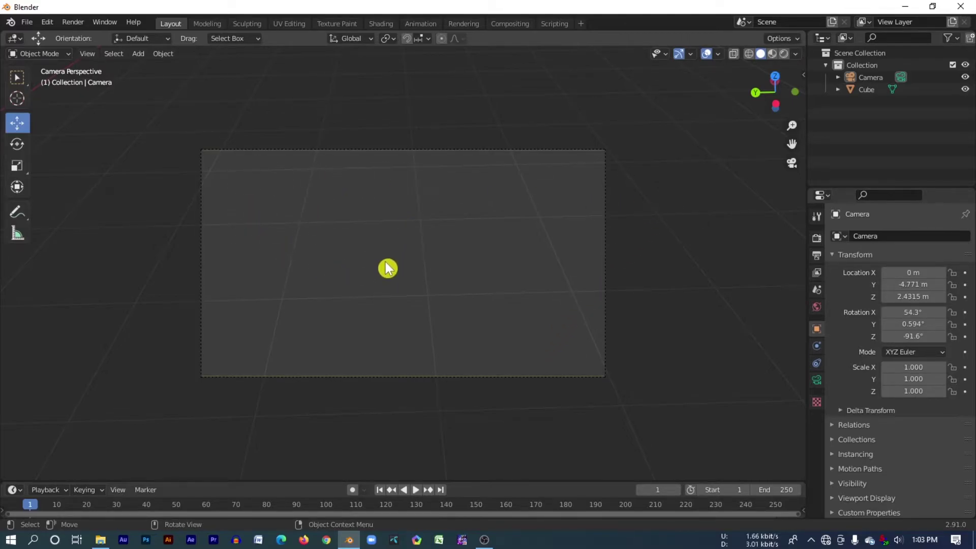
left_click(793, 163)
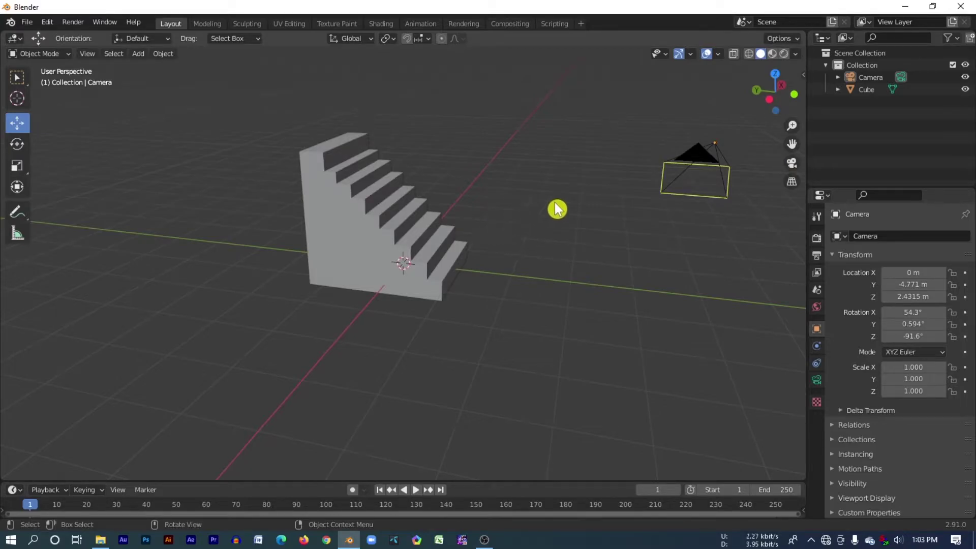
left_click(785, 53)
middle_click_drag(593, 261, 322, 193)
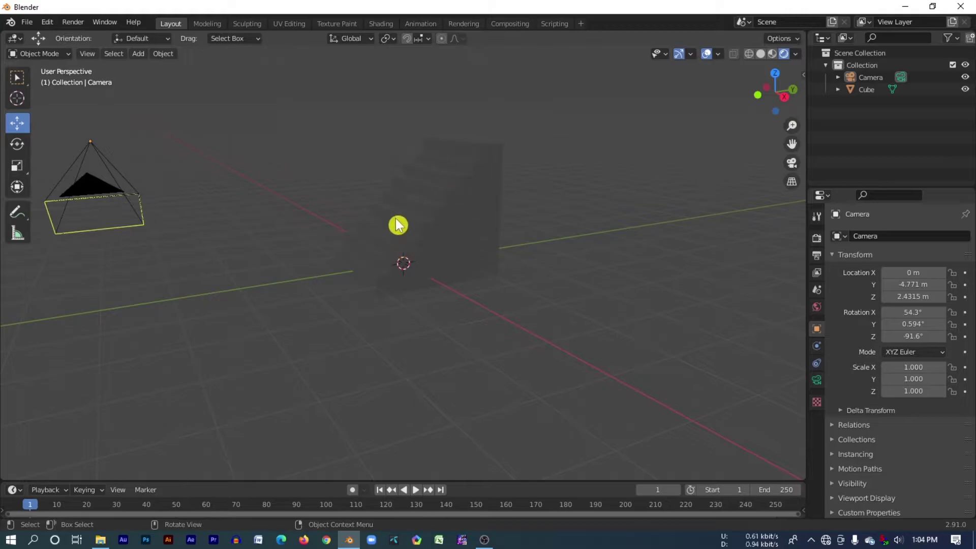
- Check the stairs in Material Preview, return to Rendered shading, and open the Add menu
left_click(774, 55)
mouse_move(587, 168)
middle_mouse_down()
mouse_move(698, 195)
mouse_move(654, 192)
middle_mouse_up()
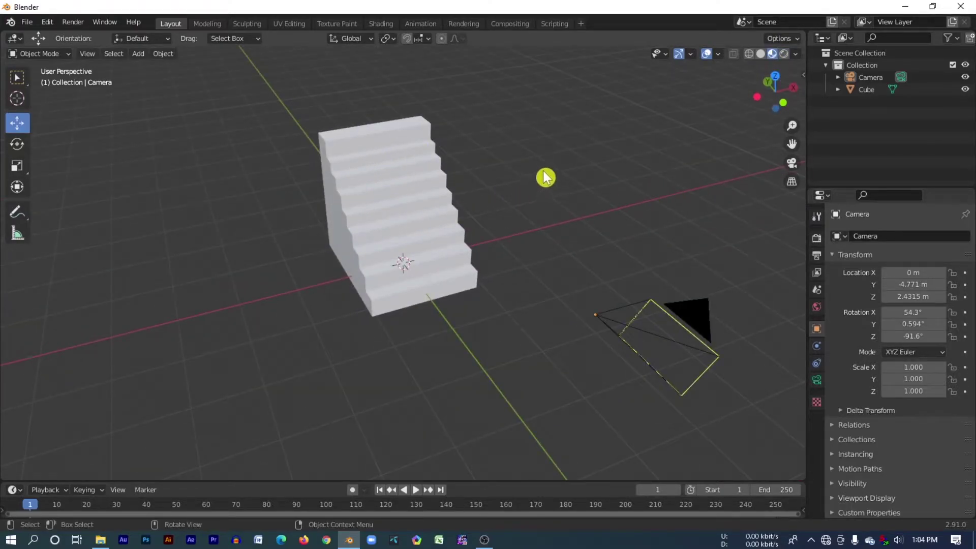
mouse_move(546, 177)
middle_mouse_down()
mouse_move(400, 179)
mouse_move(578, 174)
mouse_move(590, 165)
middle_mouse_up()
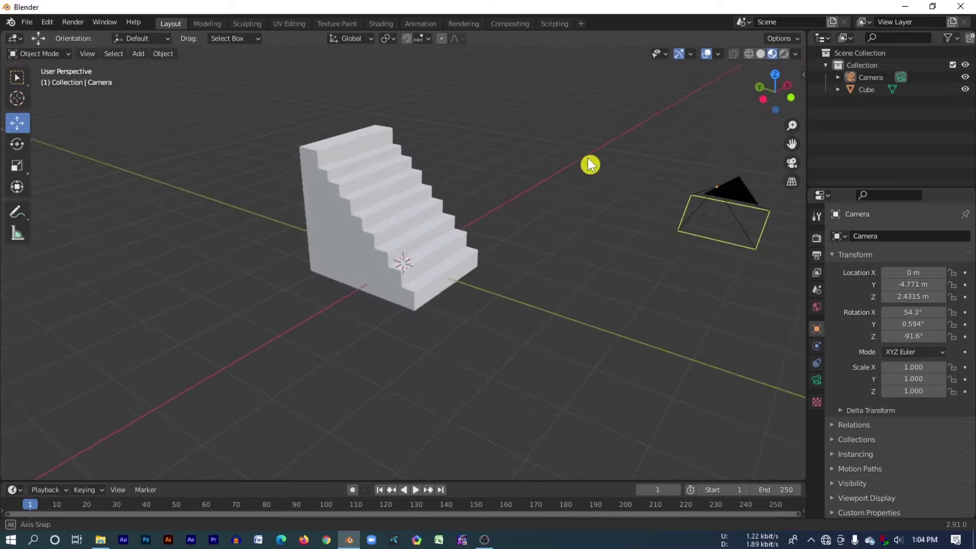
left_click(784, 53)
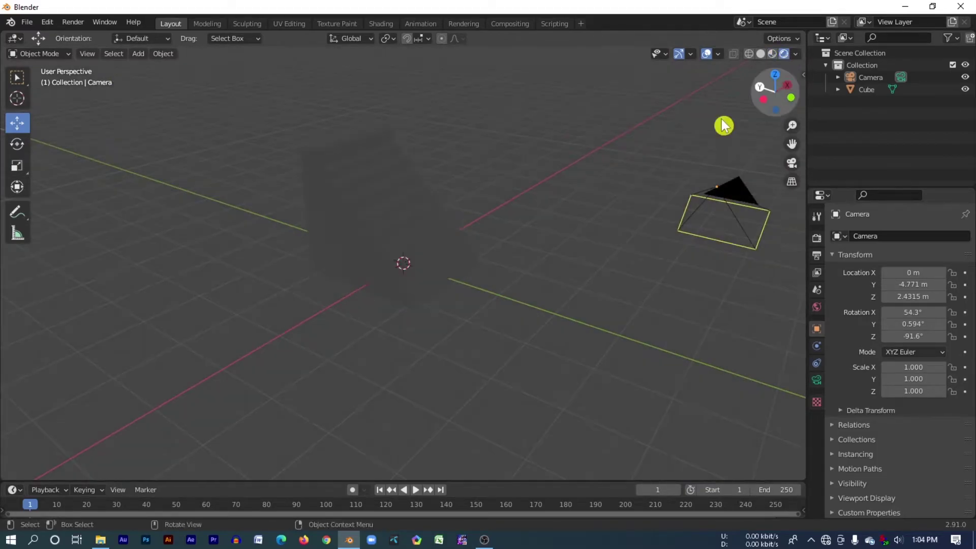
middle_click_drag(597, 236, 432, 233)
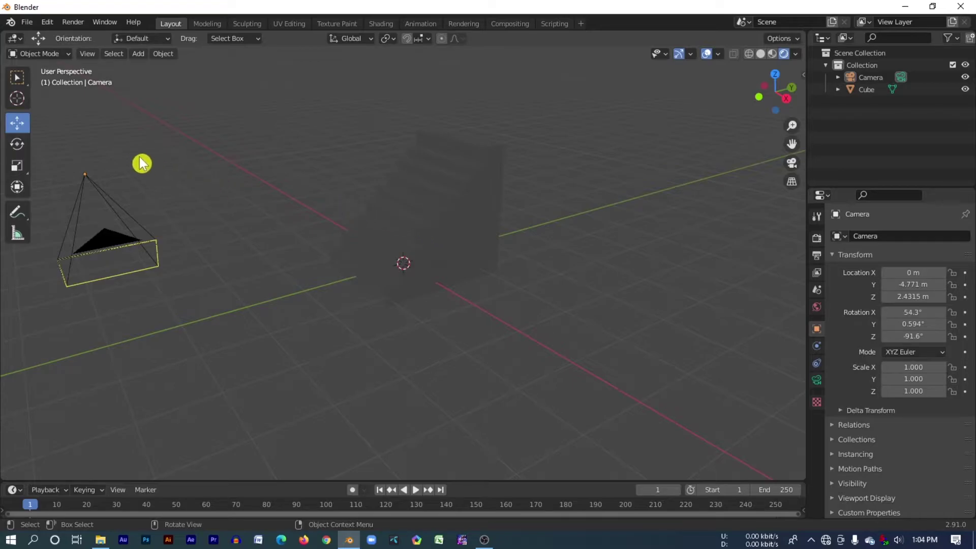
left_click(138, 53)
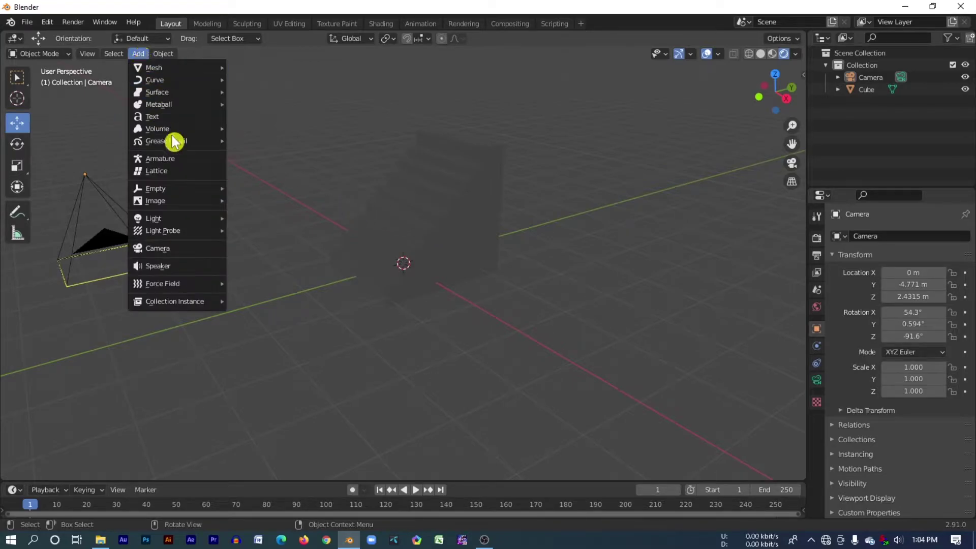
mouse_move(154, 218)
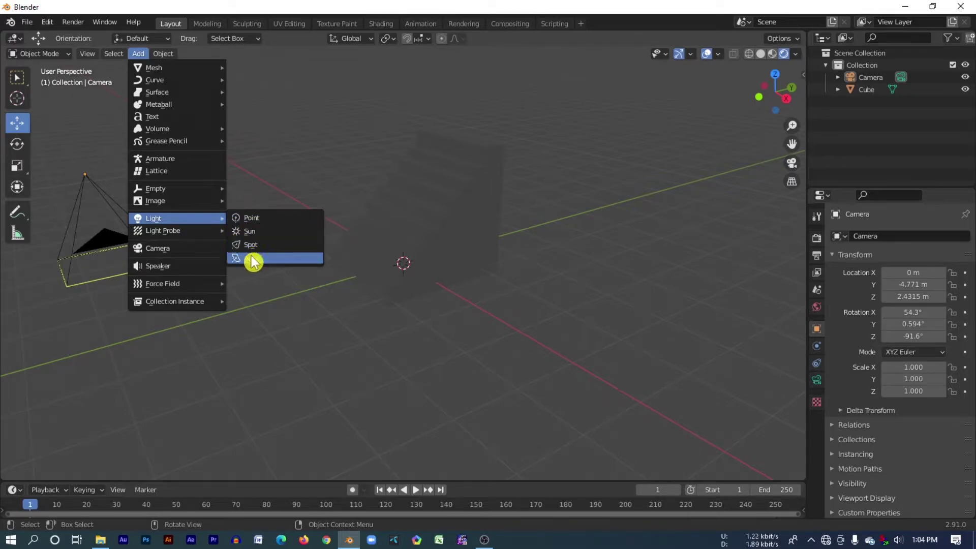
- Add a Point light and raise it above the staircase along Z
left_click(262, 218)
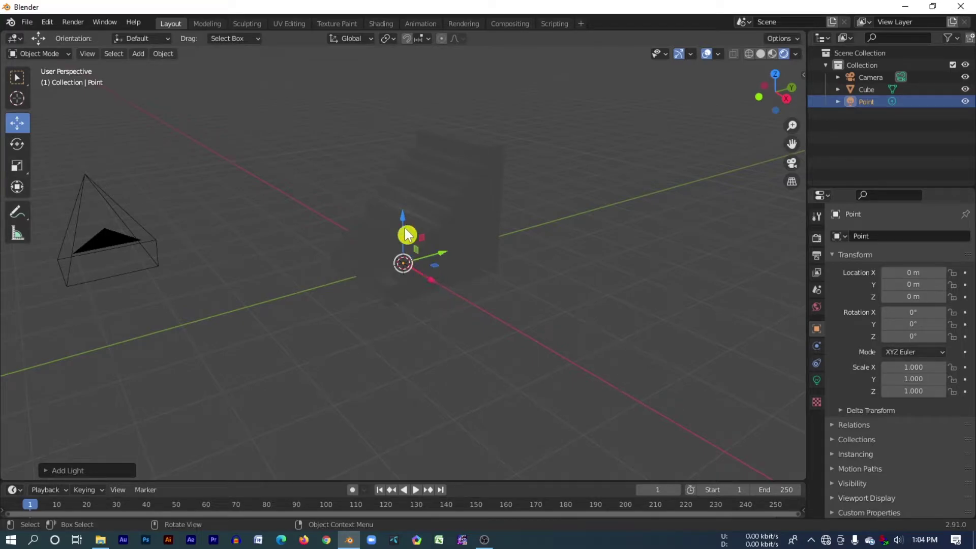
mouse_move(403, 219)
left_mouse_down()
mouse_move(412, 61)
mouse_move(398, 102)
left_mouse_up()
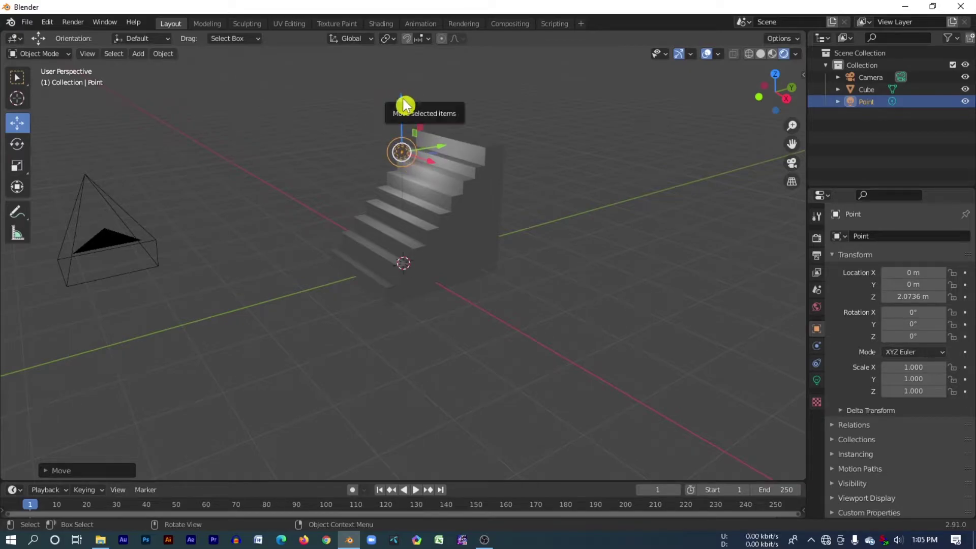
left_click_drag(411, 104, 410, 90)
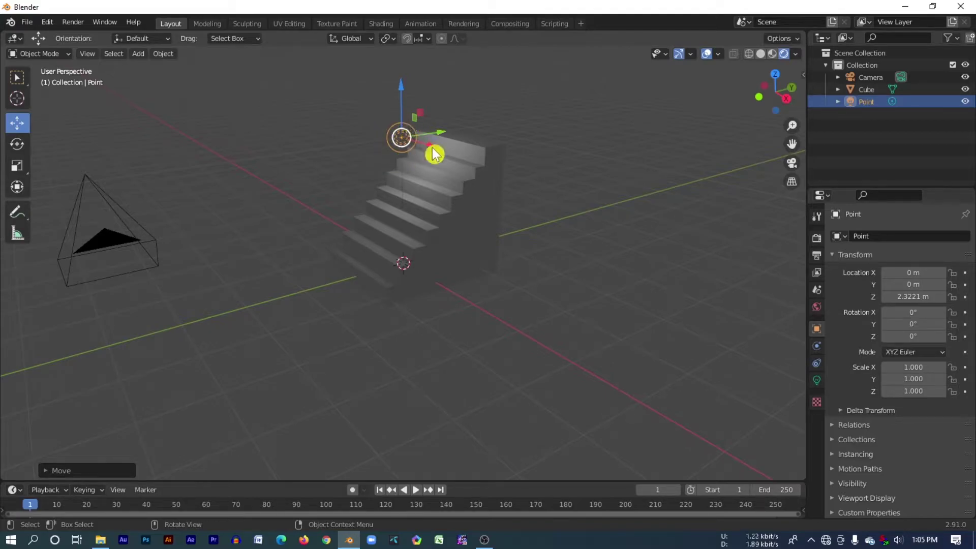
- Set the point light's Power to 77.8 W and shift it higher and along Y
left_click(817, 381)
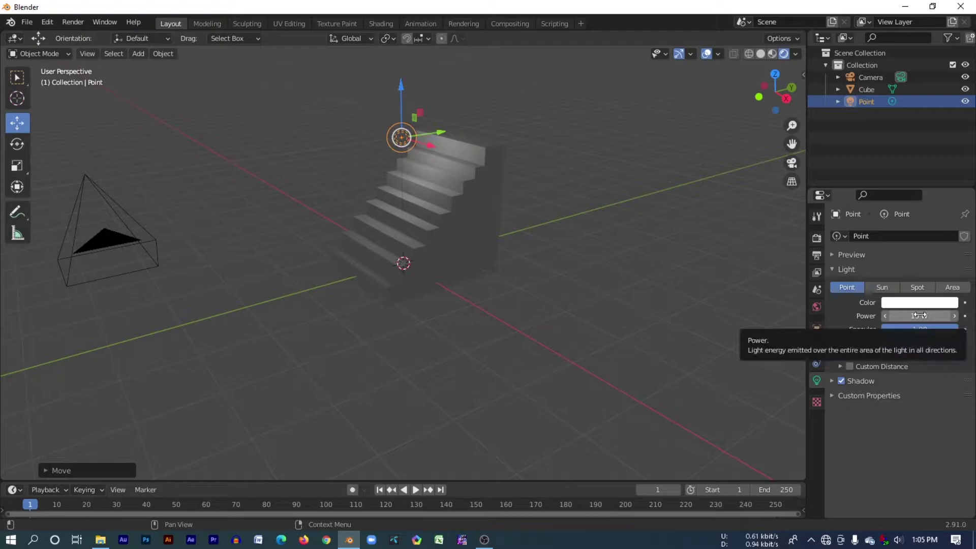
mouse_move(919, 316)
left_mouse_down()
mouse_move(905, 316)
mouse_move(919, 348)
left_mouse_up()
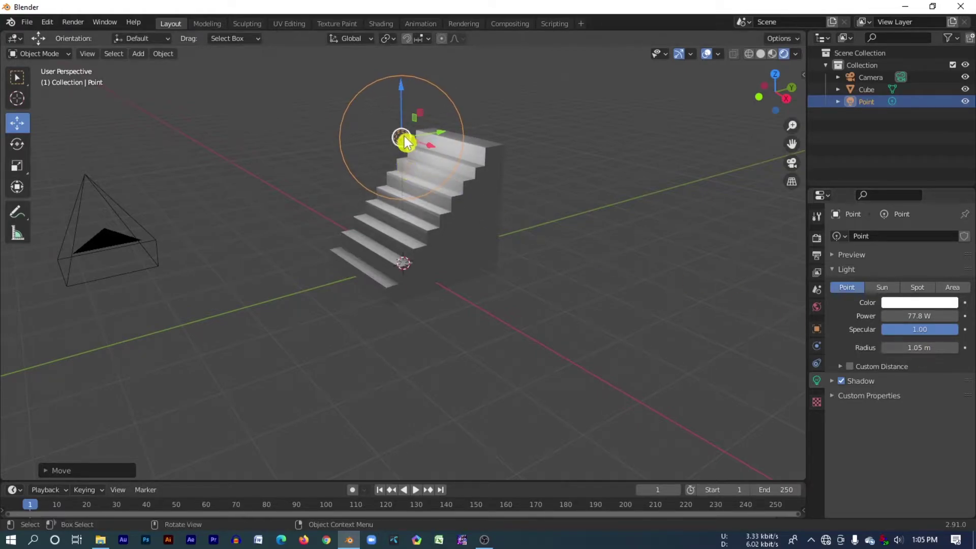
mouse_move(405, 142)
left_mouse_down()
mouse_move(363, 67)
mouse_move(316, 83)
left_mouse_up()
left_click_drag(443, 131, 391, 133)
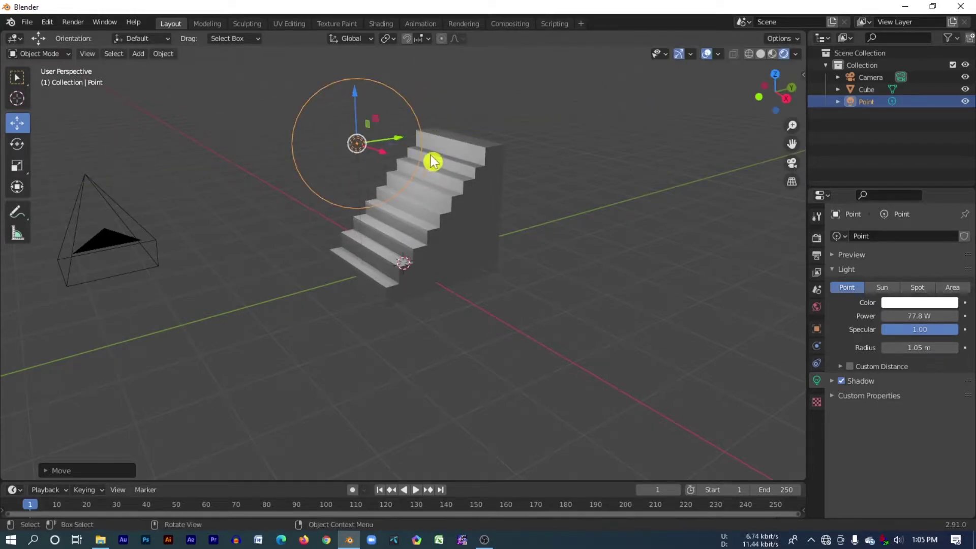
left_click(607, 172)
mouse_move(597, 179)
middle_mouse_down()
mouse_move(702, 190)
mouse_move(575, 177)
mouse_move(656, 166)
mouse_move(264, 172)
mouse_move(512, 172)
mouse_move(592, 147)
mouse_move(353, 172)
middle_mouse_up()
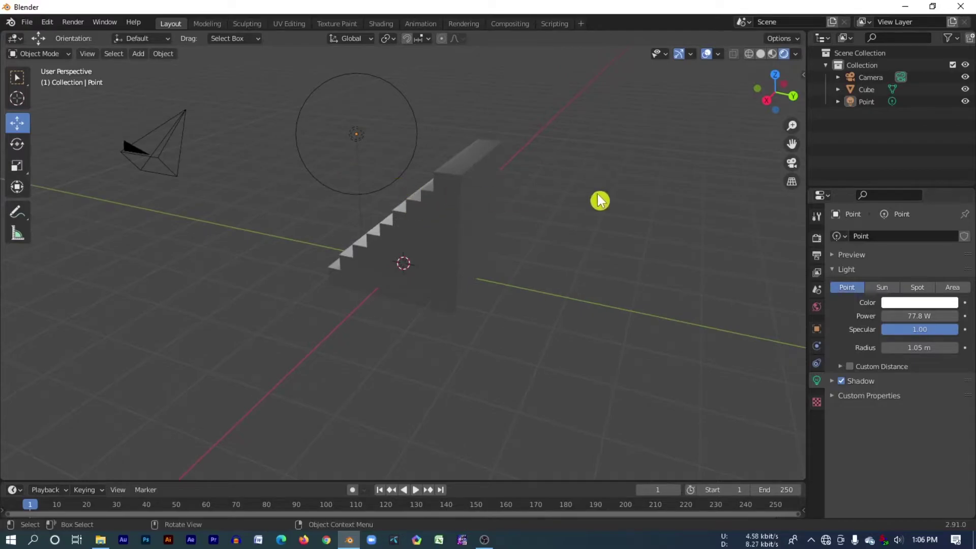
- Orbit to a front-left view and drag the Timeline border upward to enlarge it
mouse_move(567, 207)
middle_mouse_down()
mouse_move(666, 199)
mouse_move(636, 200)
middle_mouse_up()
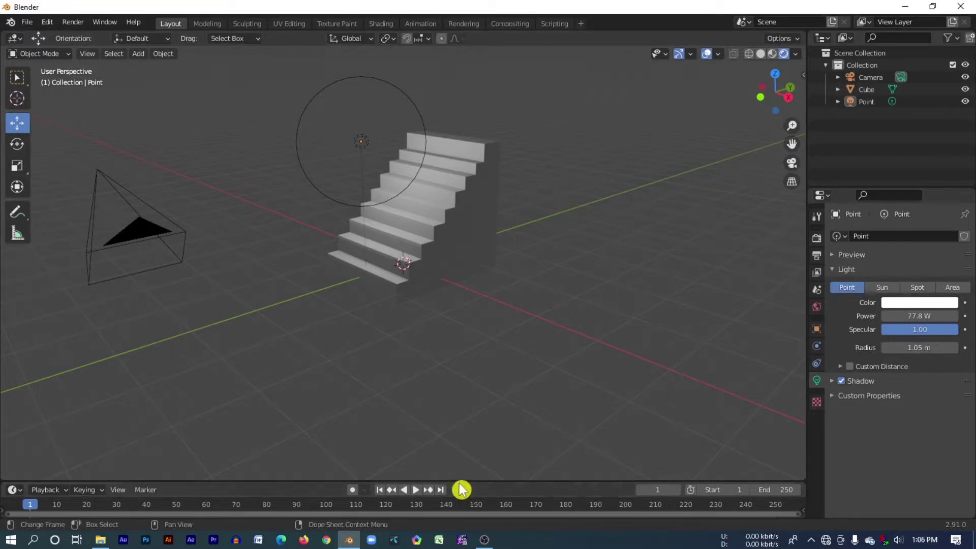
left_click_drag(459, 482, 470, 347)
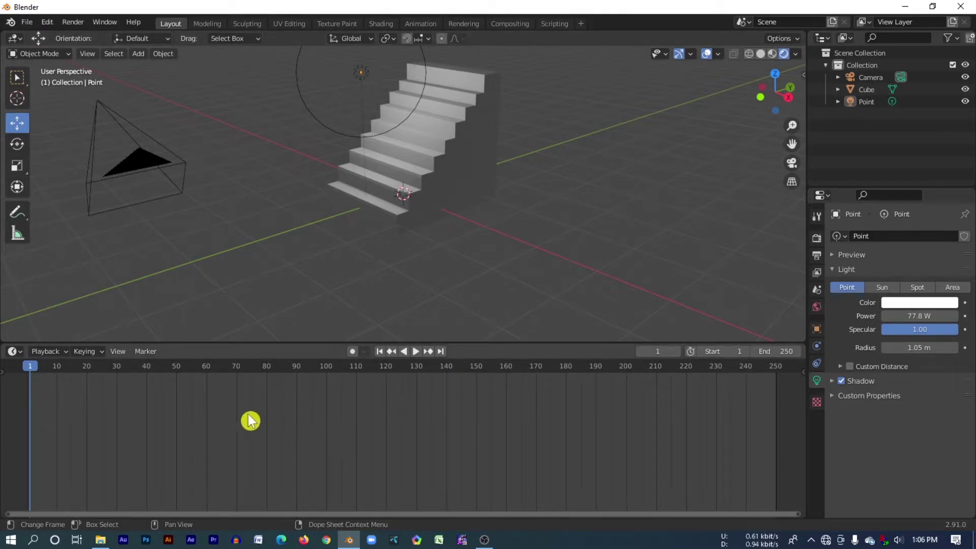
mouse_move(780, 503)
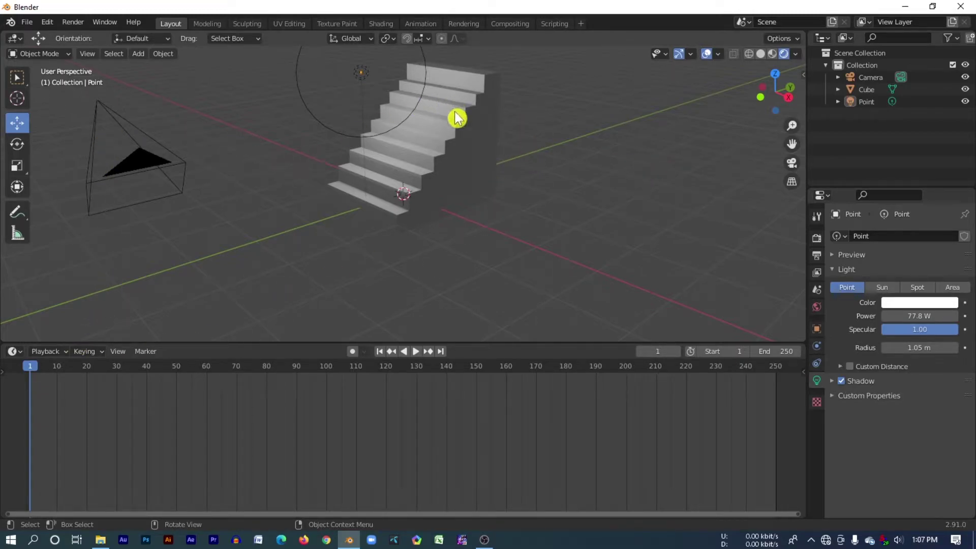
- Select the Cube staircase in the viewport
left_click(496, 165)
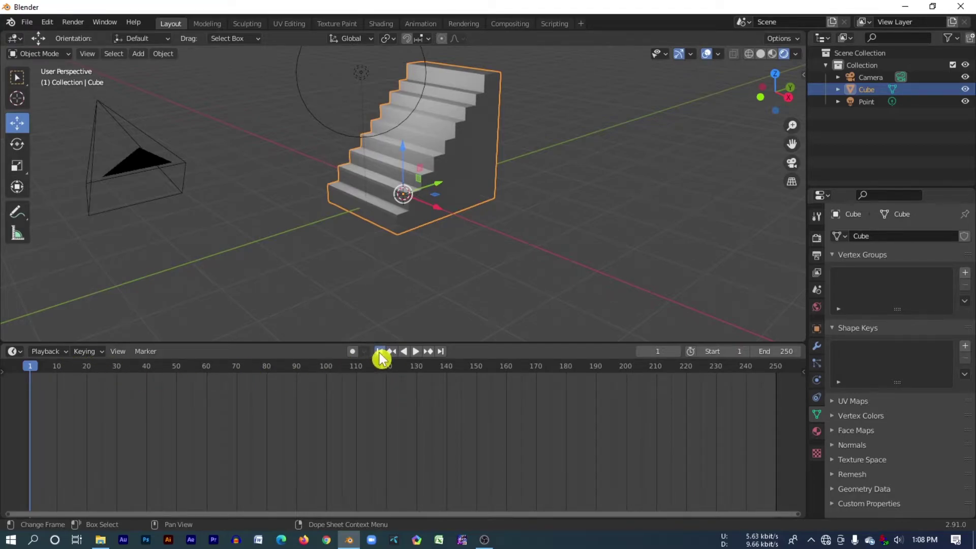
- Try the timeline controls: jump between frames, play forward and in reverse, and stop
left_click(212, 381)
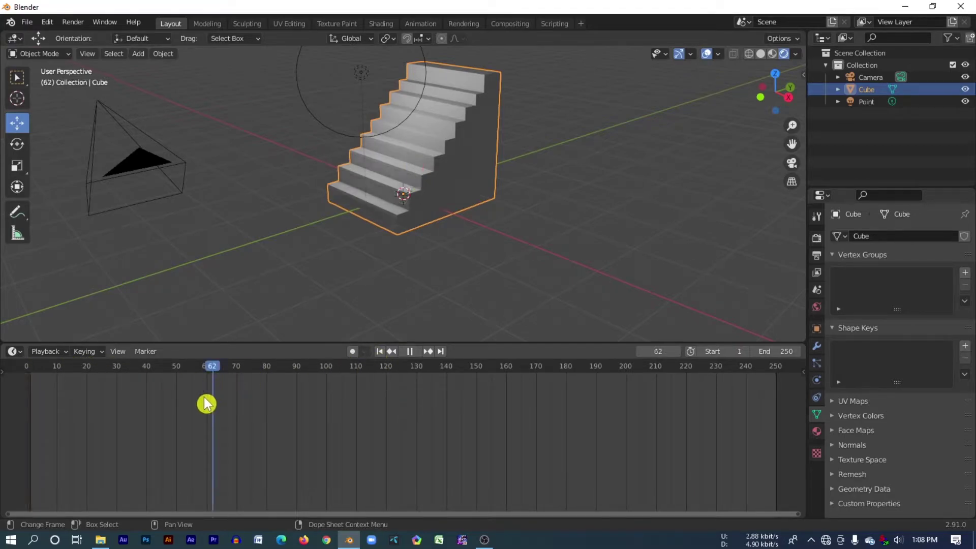
left_click(379, 352)
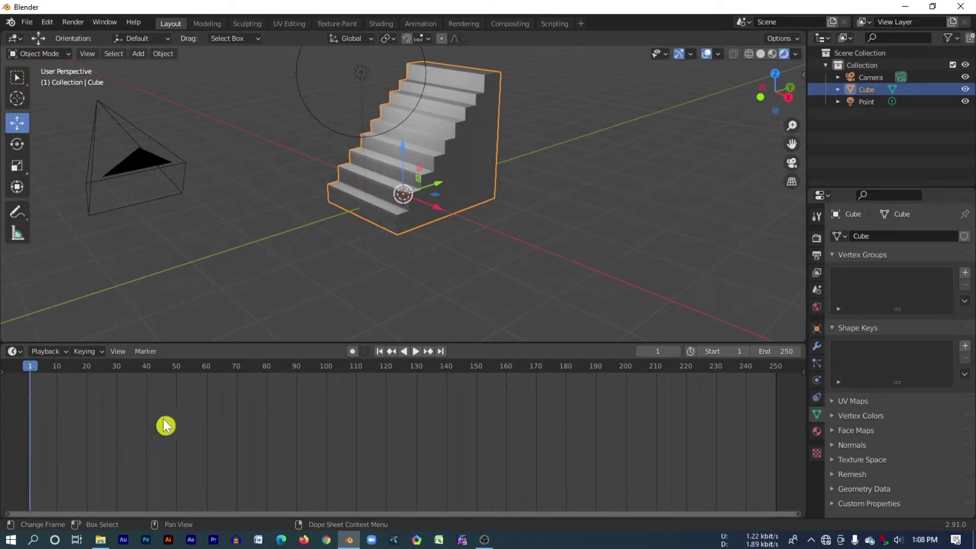
left_click(404, 351)
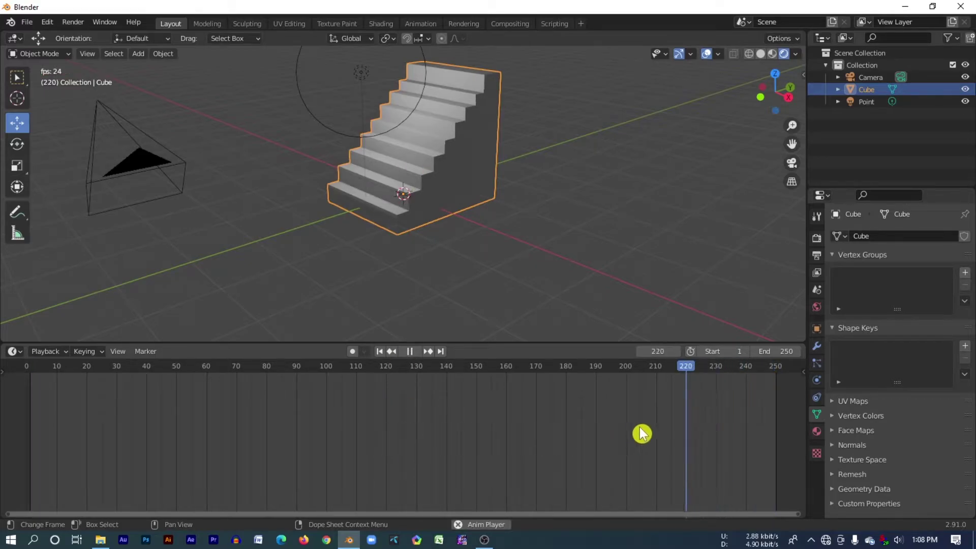
left_click(410, 352)
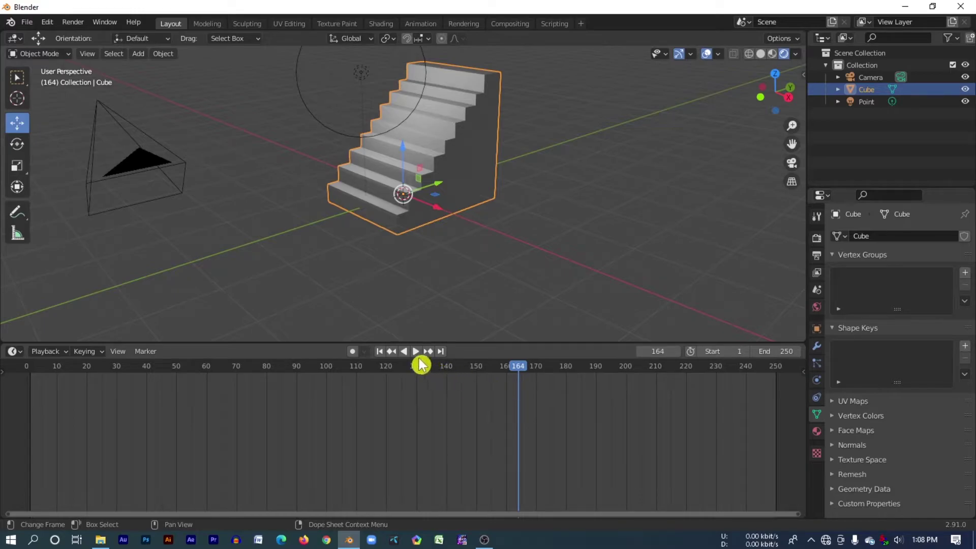
left_click(416, 351)
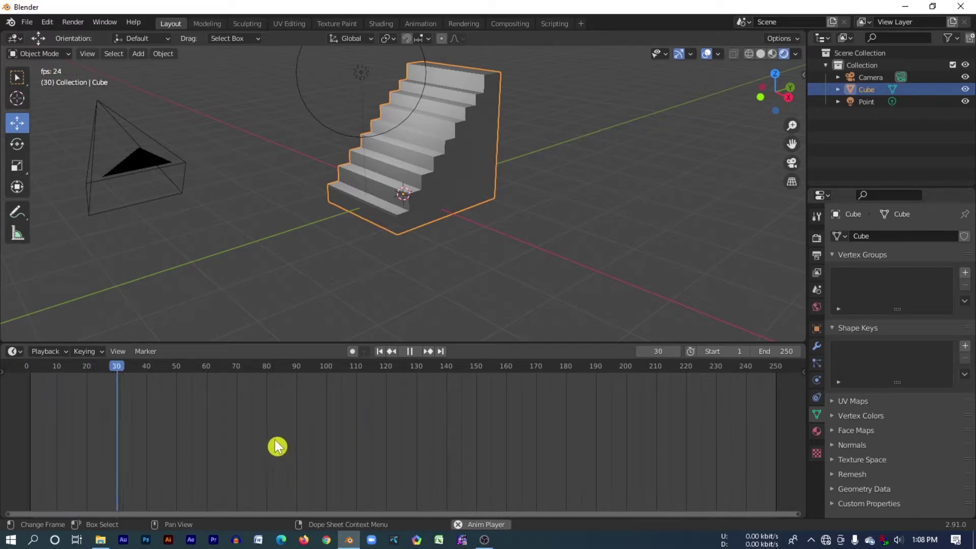
left_click(410, 351)
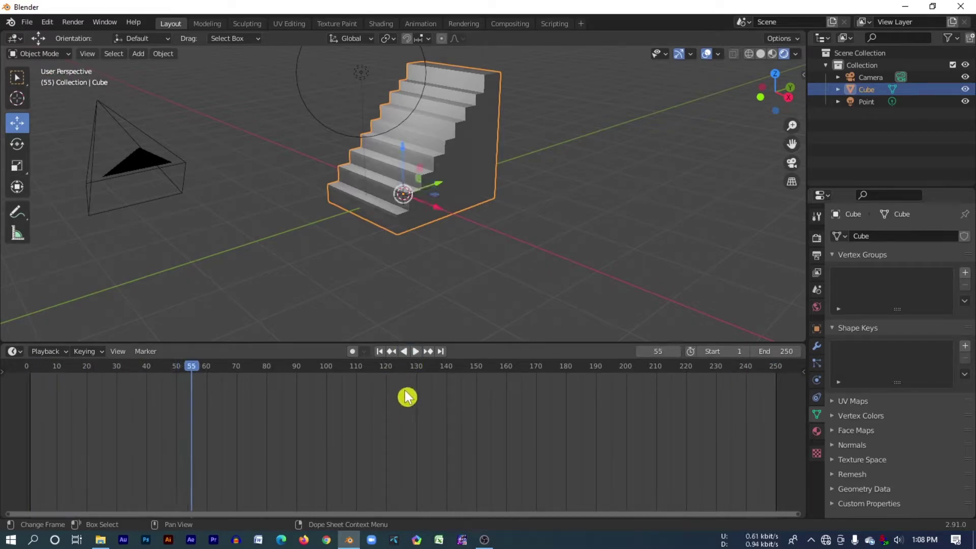
left_click(428, 351)
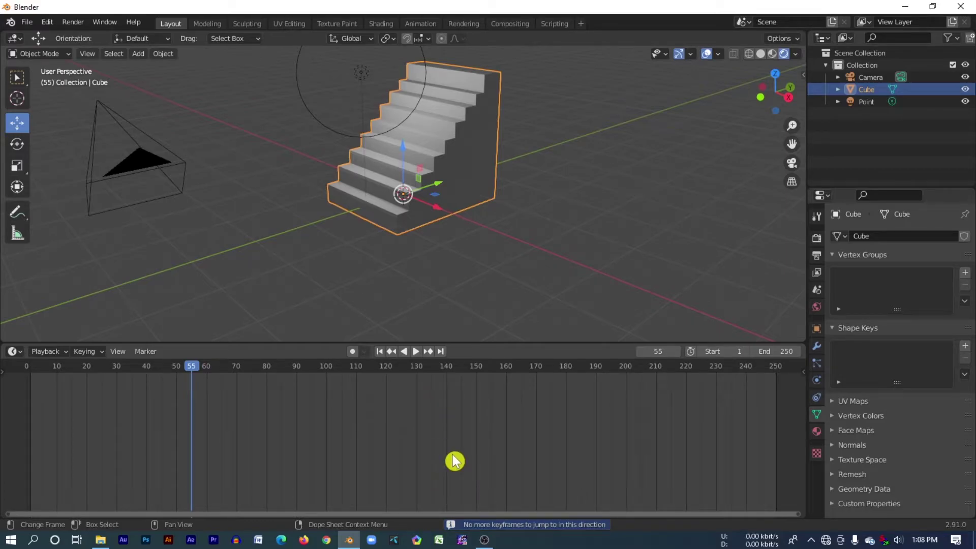
- Set the animation End frame to 100 and rewind playback to frame 0
left_click(441, 352)
left_click(755, 352)
type("100")
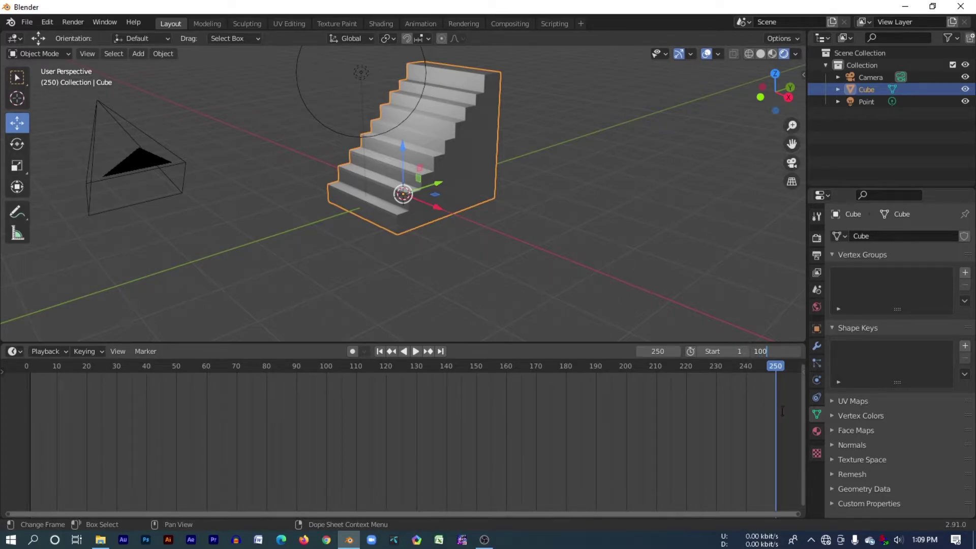
key("Return")
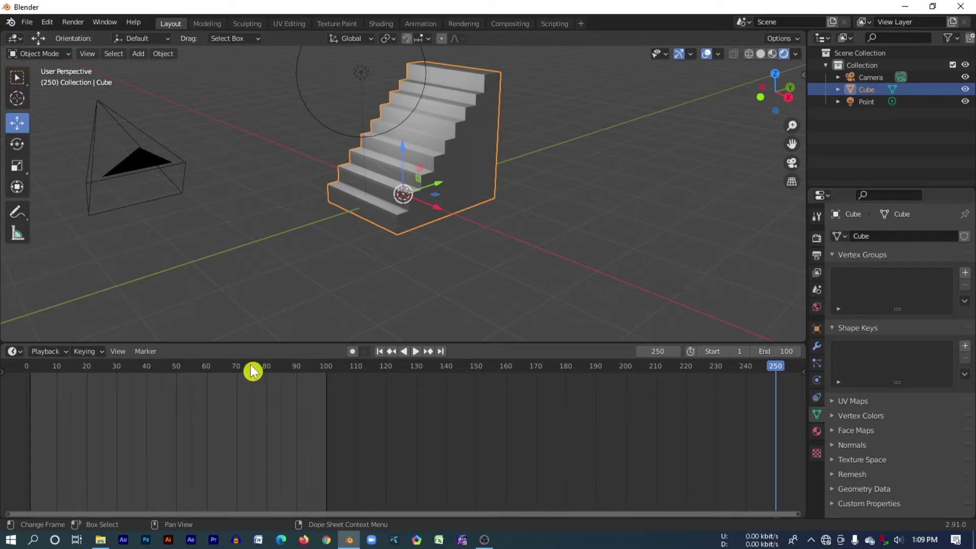
key("shift+ctrl+space")
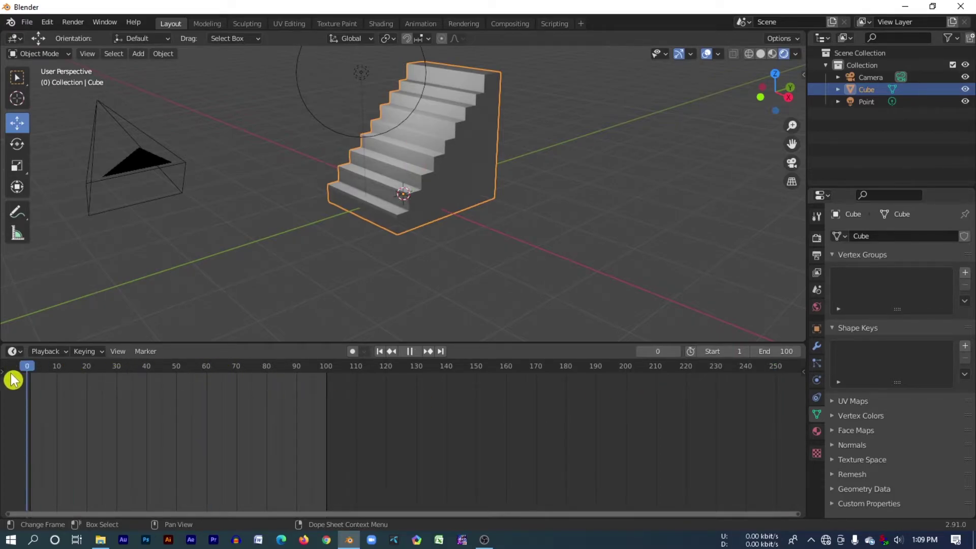
key("Escape")
mouse_move(568, 166)
middle_mouse_down()
mouse_move(628, 192)
mouse_move(702, 185)
mouse_move(588, 207)
mouse_move(488, 190)
mouse_move(645, 185)
mouse_move(558, 211)
mouse_move(706, 201)
mouse_move(612, 202)
mouse_move(617, 188)
middle_mouse_up()
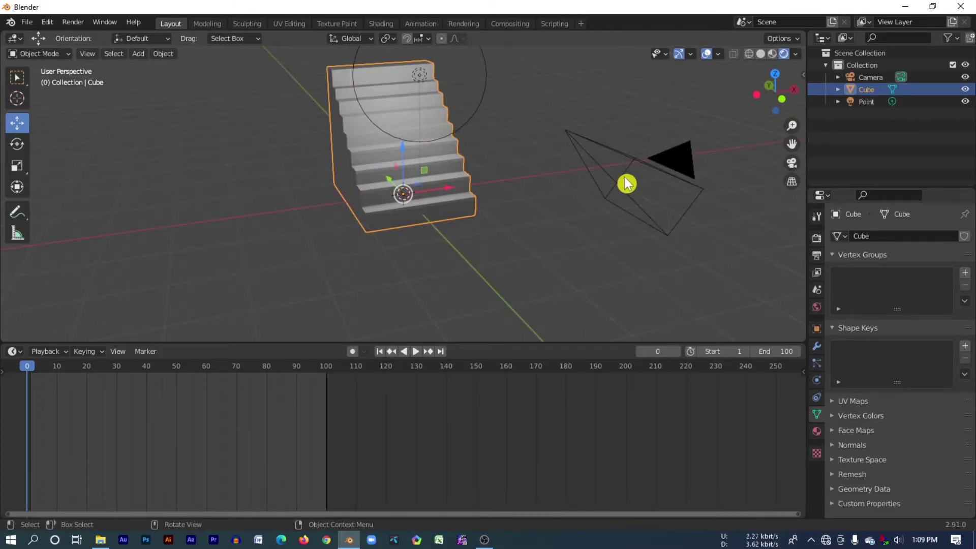
- Hide the Point light and the Camera in the Outliner
left_click(626, 181)
key("alt+a")
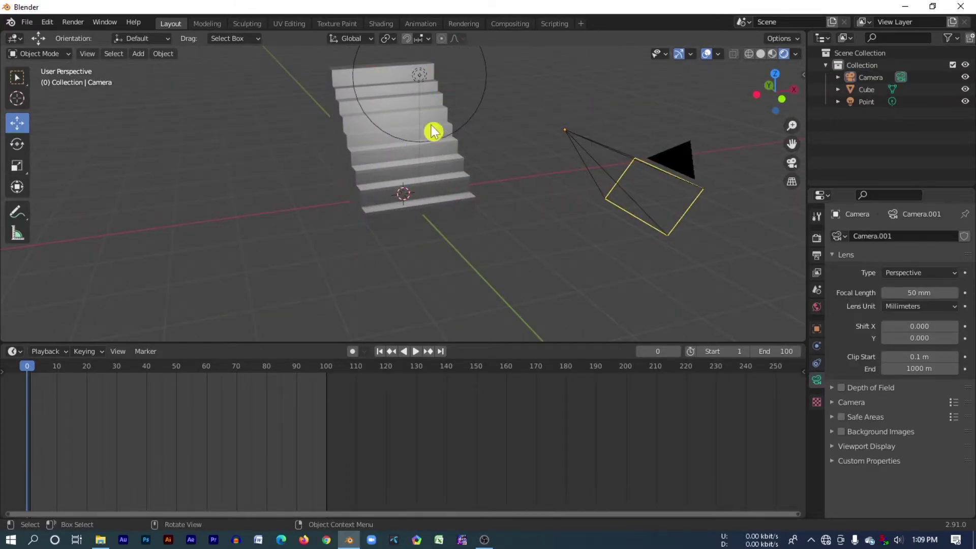
left_click(430, 91)
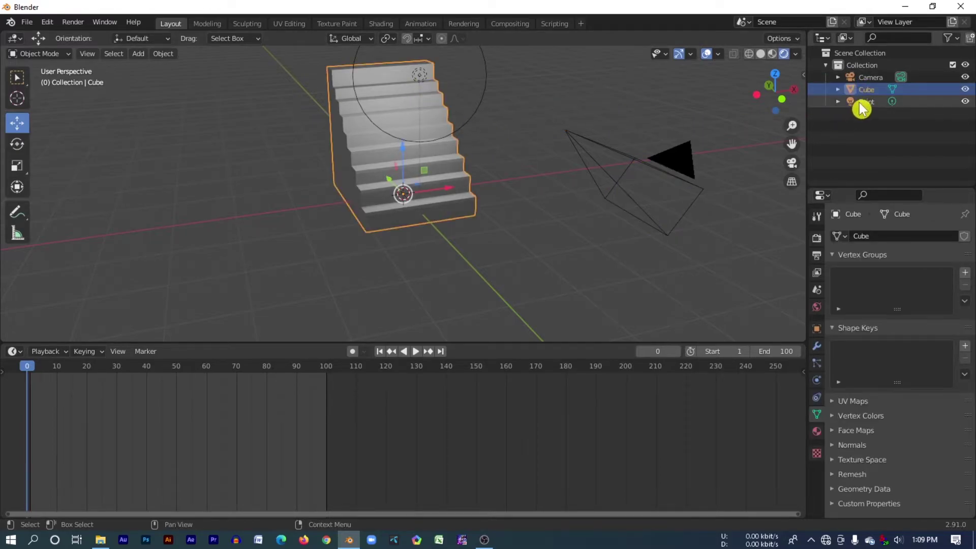
left_click(864, 103)
left_click(965, 101)
left_click(880, 79)
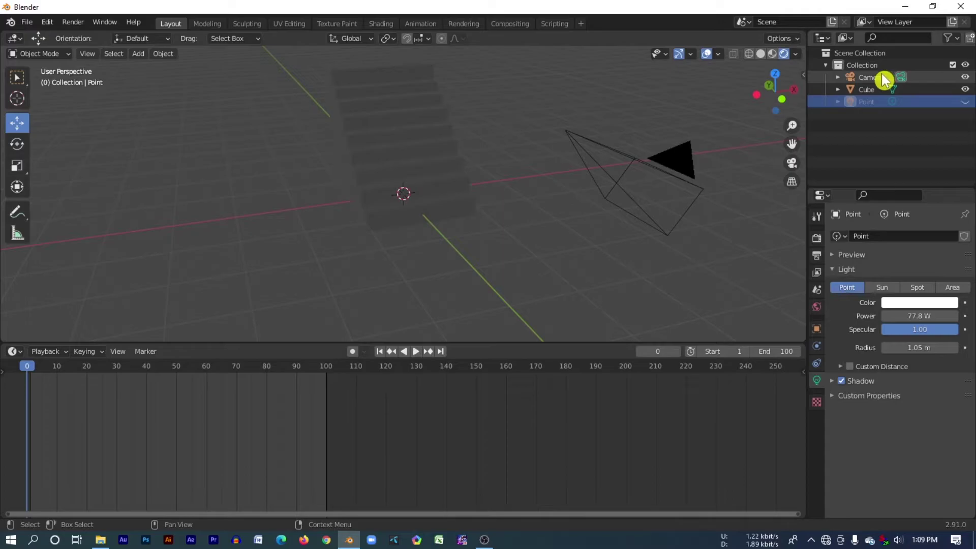
left_click(965, 77)
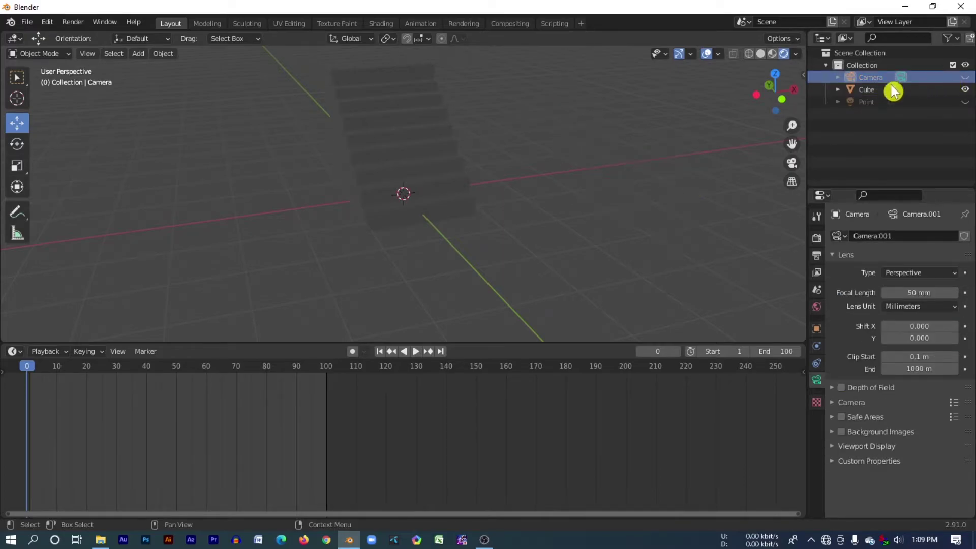
- Switch the viewport to Solid shading and select the staircase
left_click(761, 54)
mouse_move(527, 178)
middle_mouse_down()
mouse_move(545, 178)
mouse_move(516, 199)
mouse_move(447, 203)
mouse_move(545, 199)
middle_mouse_up()
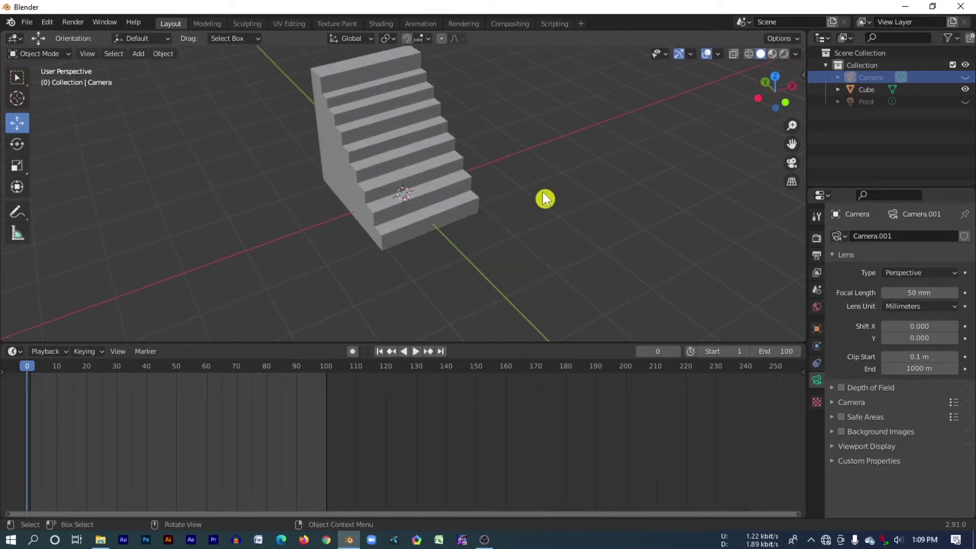
left_click(405, 139)
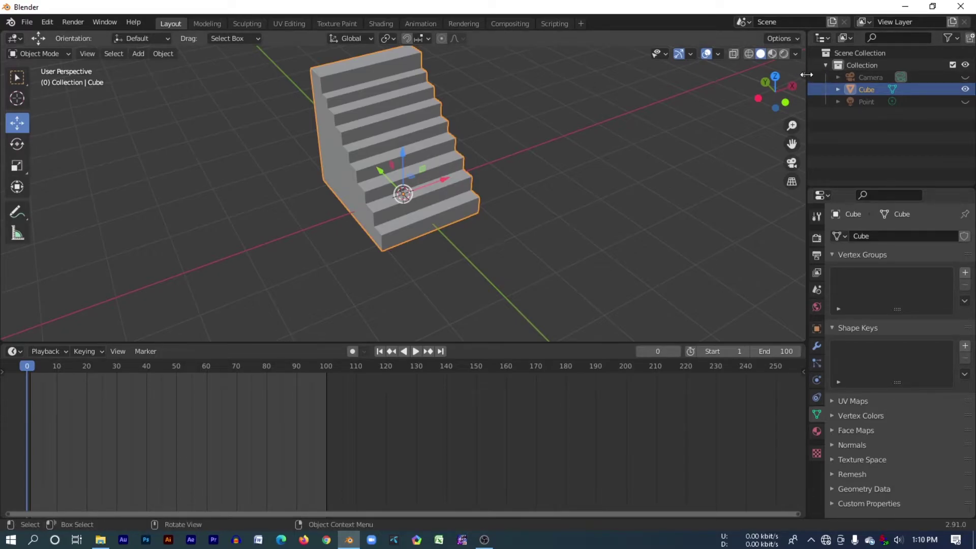
- Show the transform sidebar and keyframe the staircase's location (0 m X, Y, Z) at frame 0
left_click(804, 75)
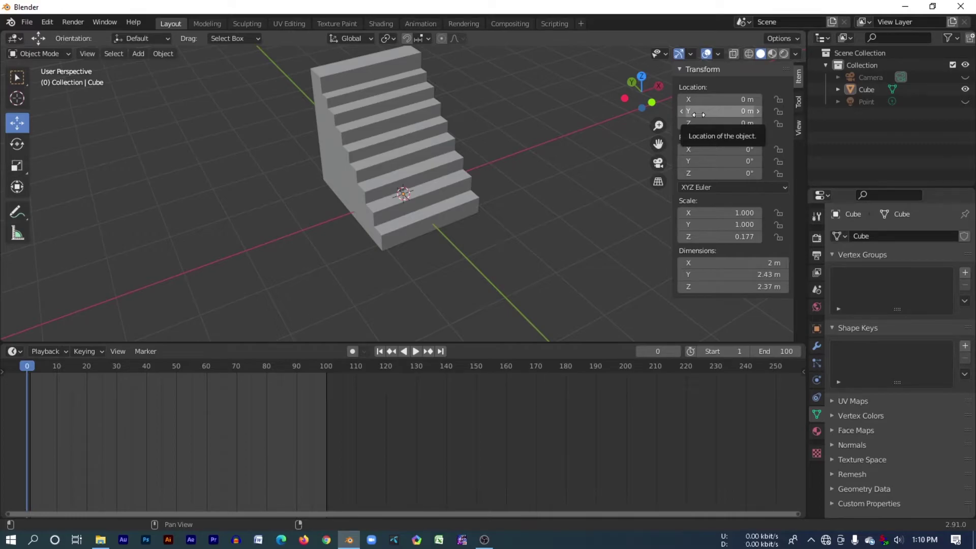
key("i")
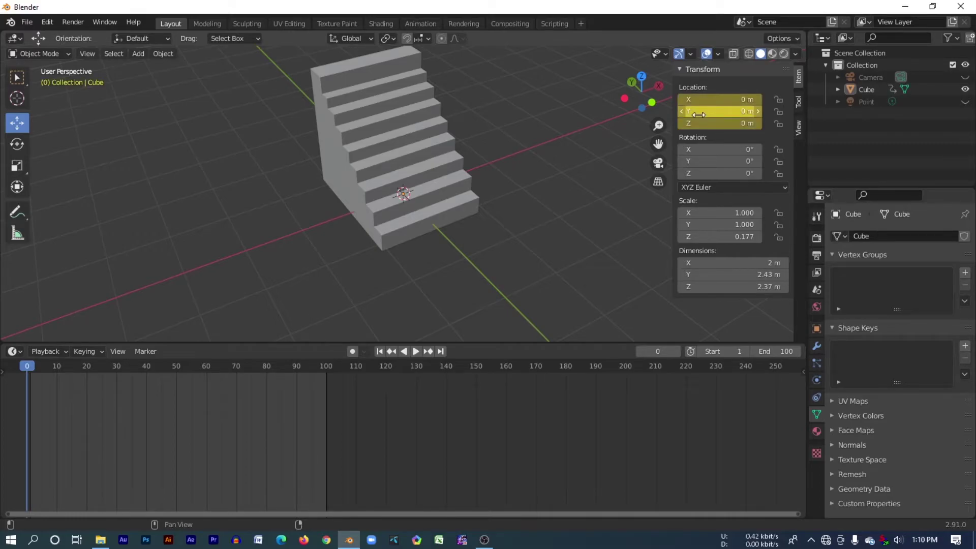
left_click(33, 367)
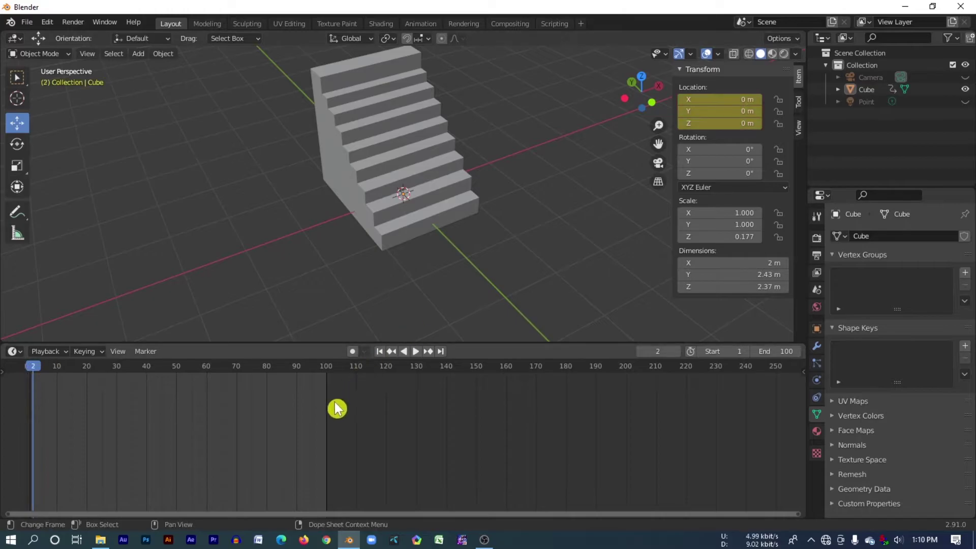
left_click(375, 149)
key("ctrl+z")
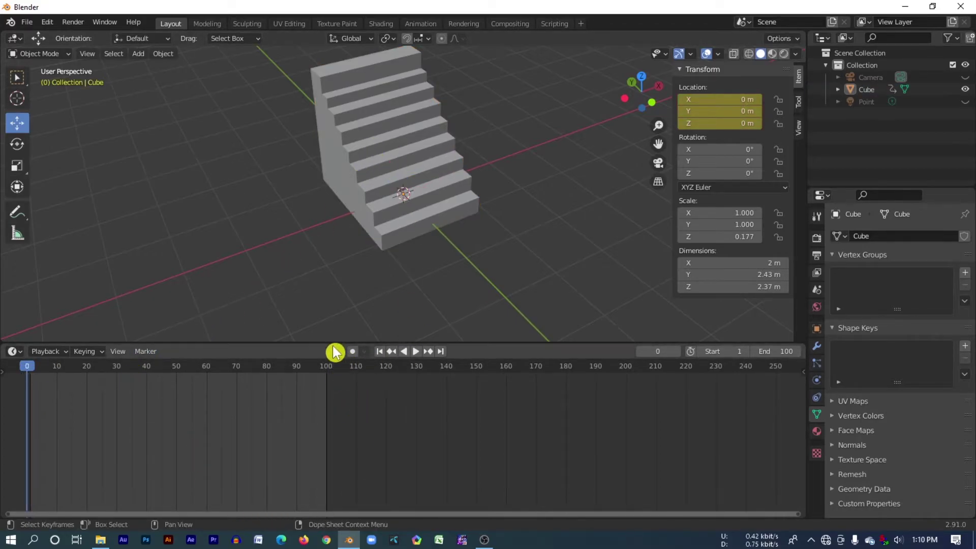
left_click_drag(334, 342, 331, 370)
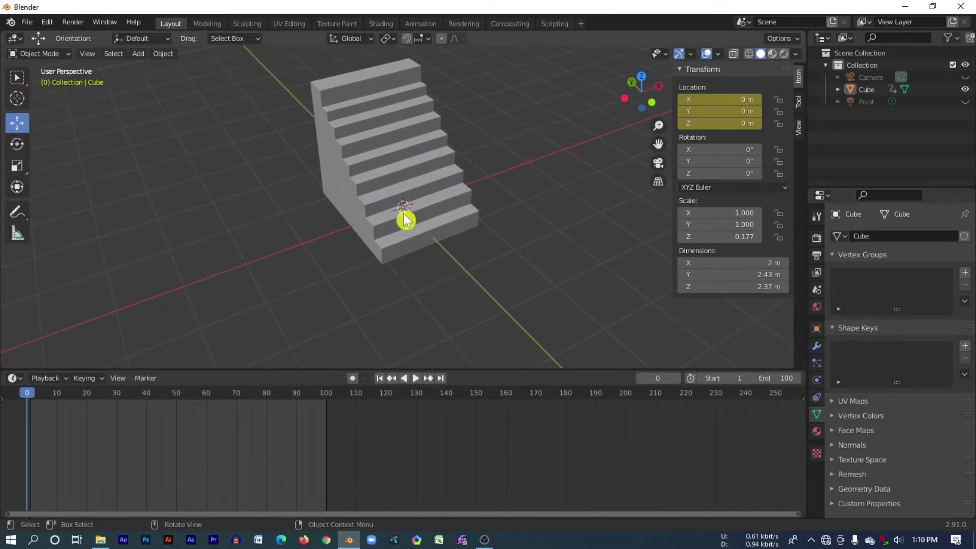
left_click(377, 151)
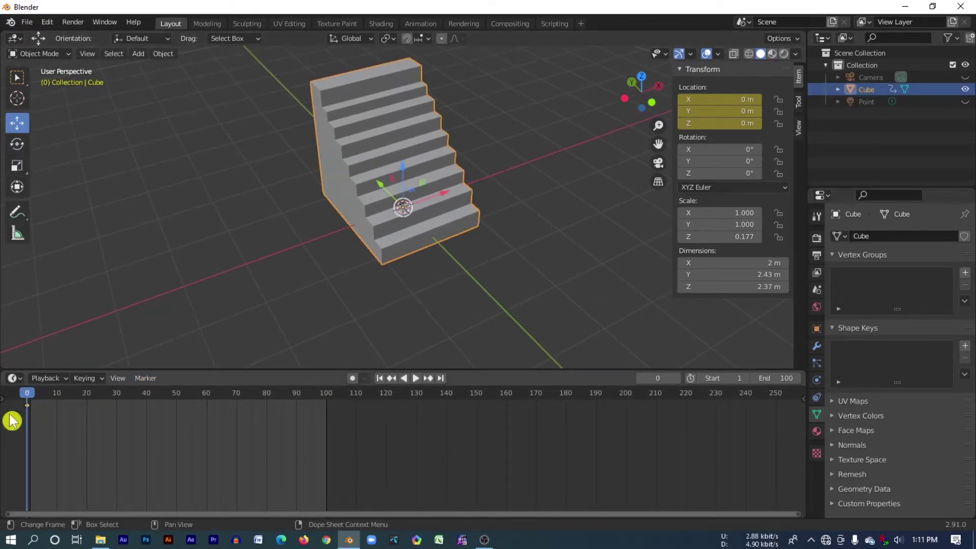
- At frame 19, move the staircase to X -5.18 m and keyframe its location
key("i")
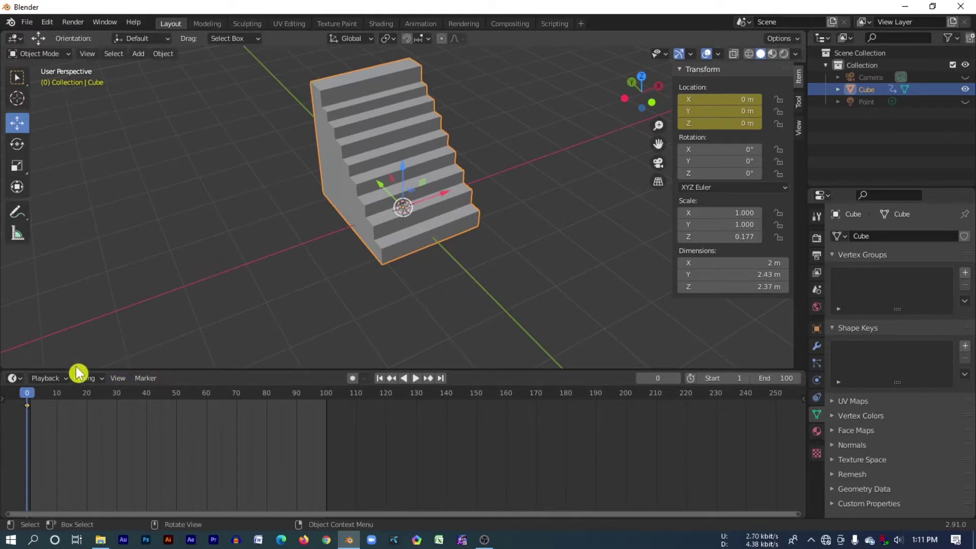
mouse_move(34, 395)
left_mouse_down()
mouse_move(95, 413)
mouse_move(84, 413)
left_mouse_up()
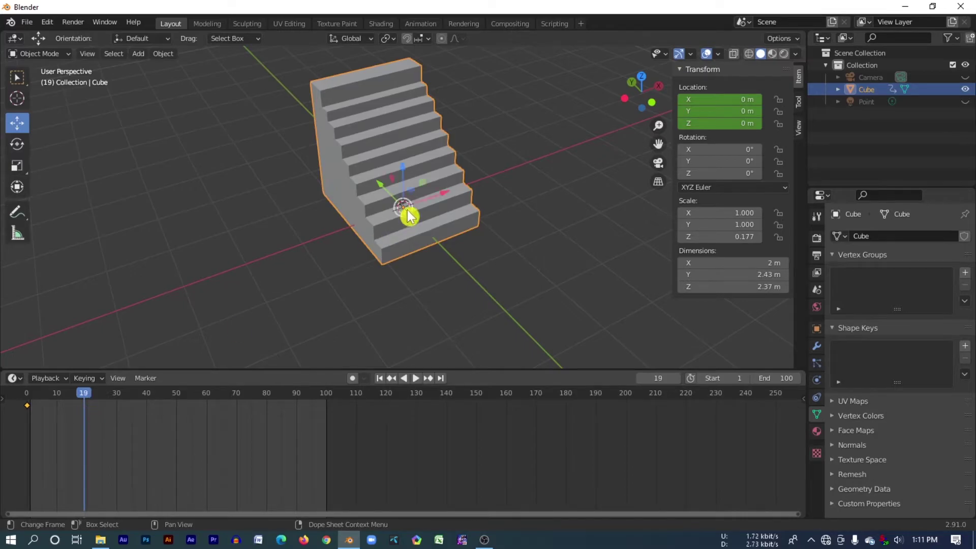
mouse_move(429, 193)
middle_mouse_down()
mouse_move(403, 192)
mouse_move(403, 178)
middle_mouse_up()
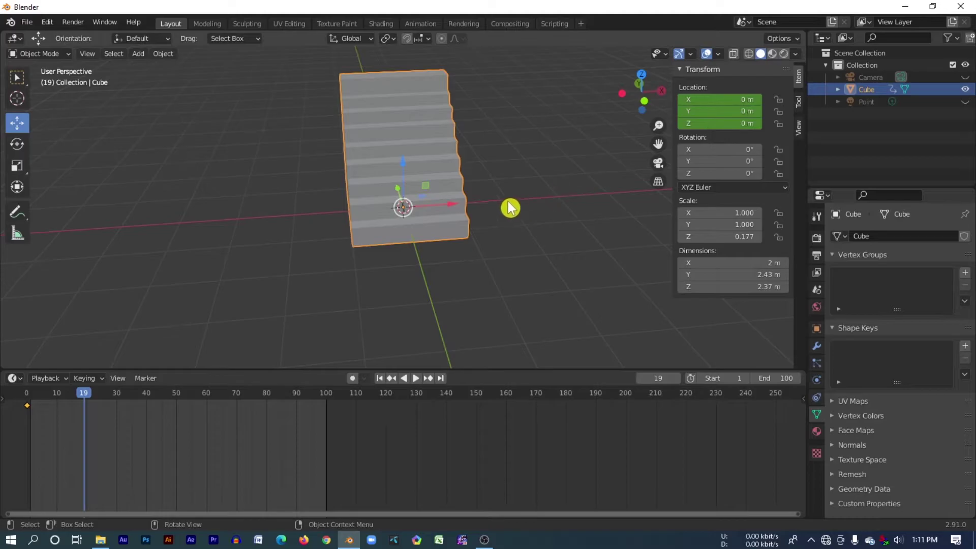
left_click_drag(453, 208, 312, 213)
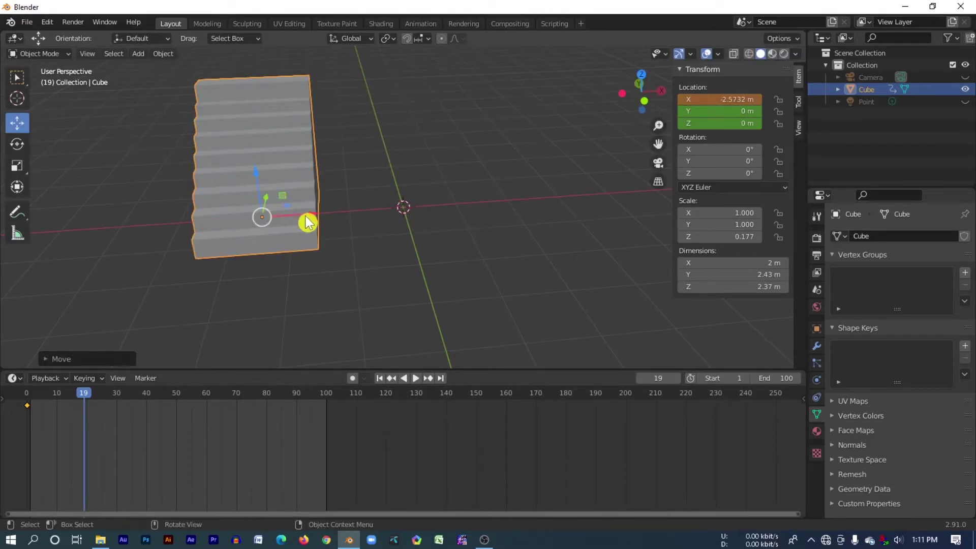
left_click_drag(307, 223, 153, 244)
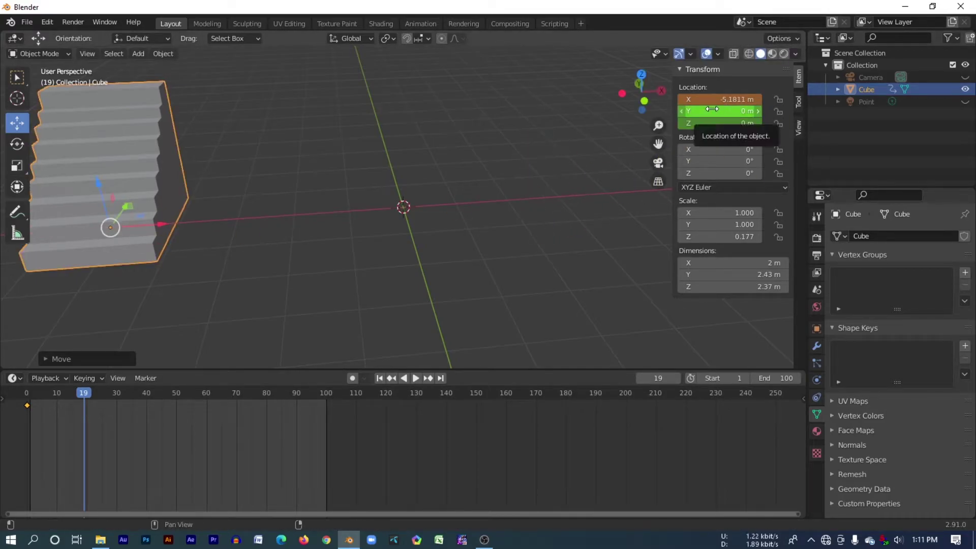
key("i")
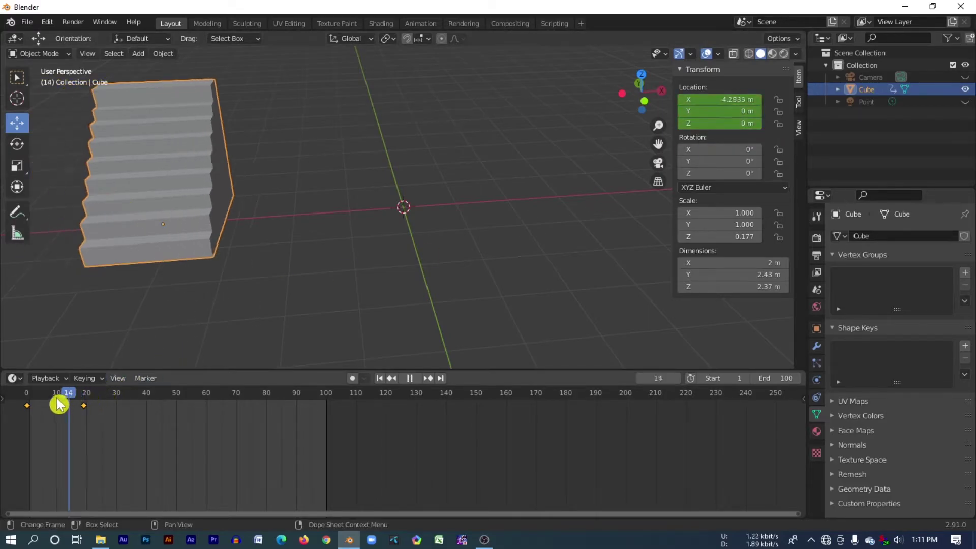
- Preview the slide, then at frame 40 move the staircase back near the origin and keyframe it
left_click_drag(90, 400, 11, 412)
key("space")
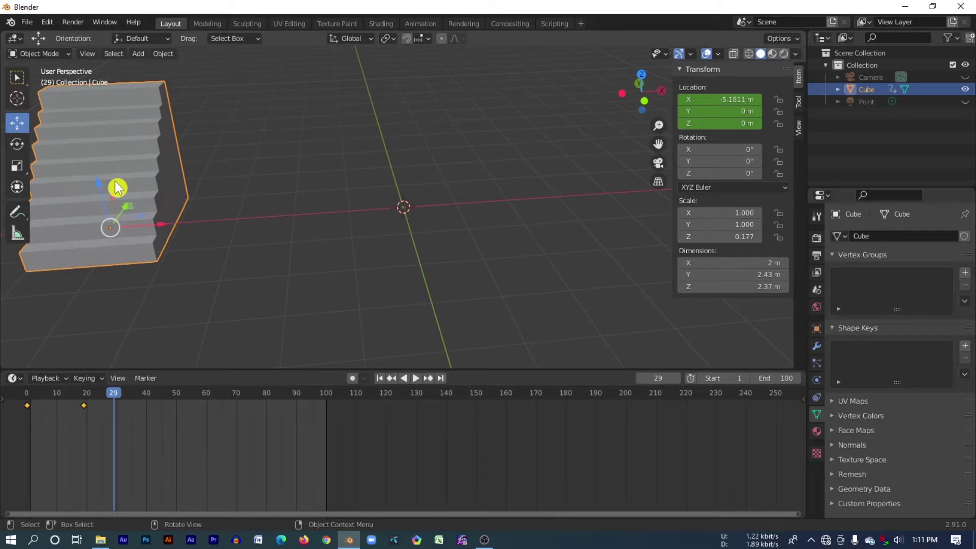
key("space")
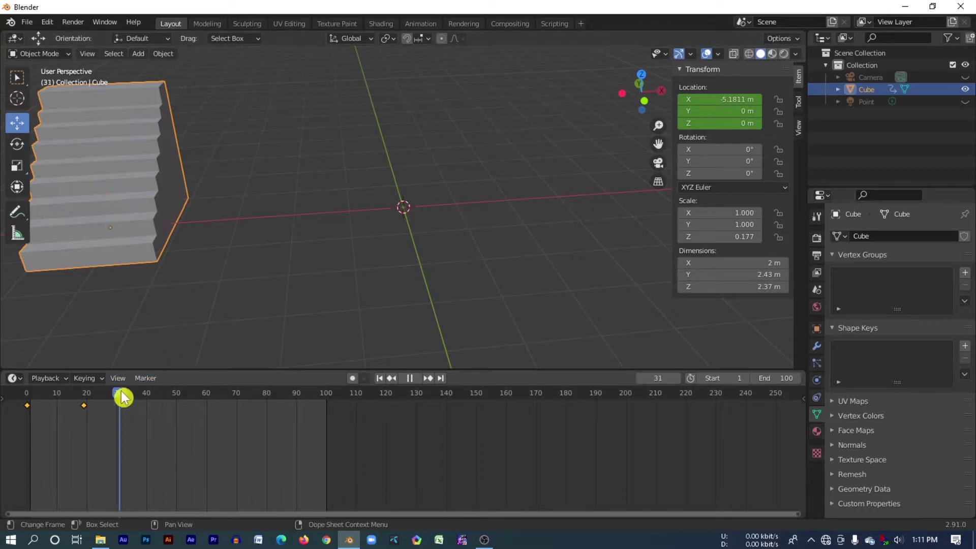
left_click_drag(156, 401, 147, 399)
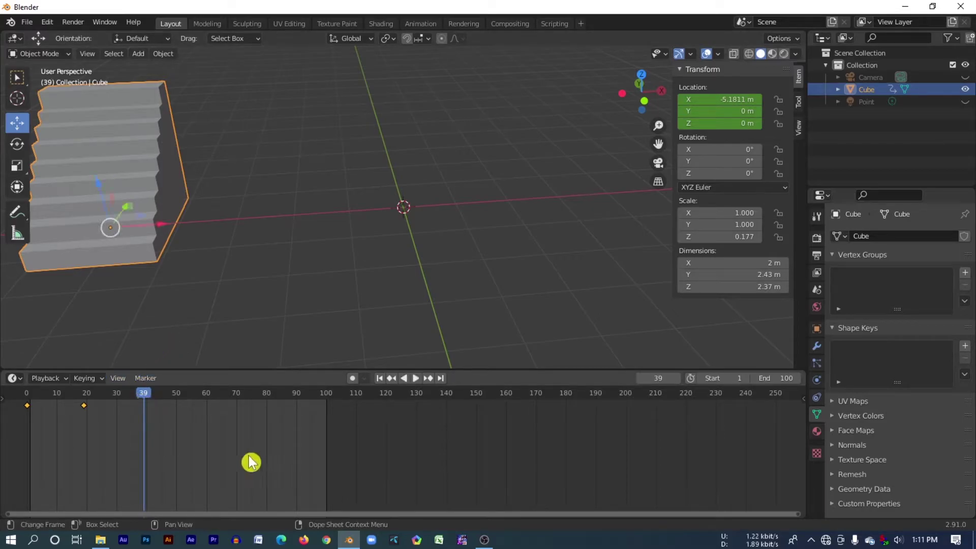
key("space")
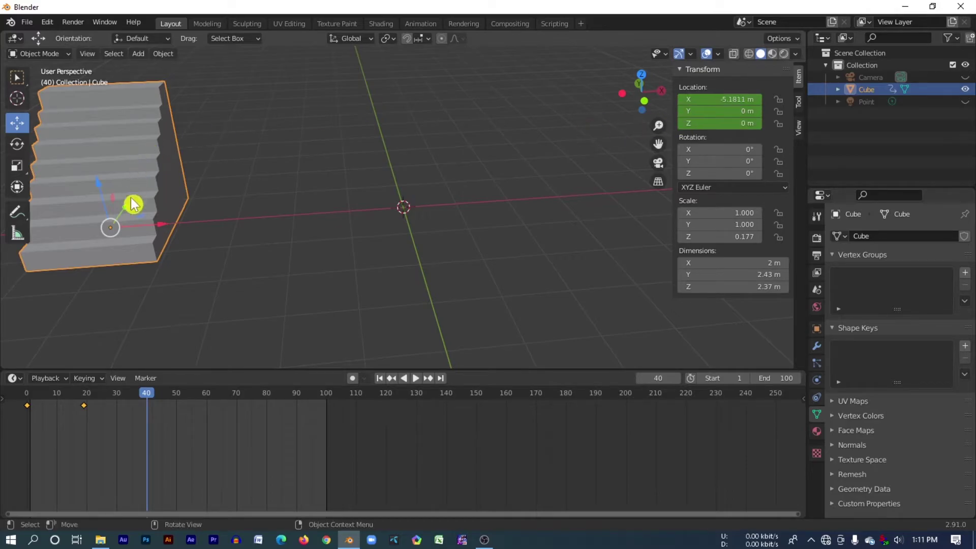
left_click_drag(145, 224, 444, 201)
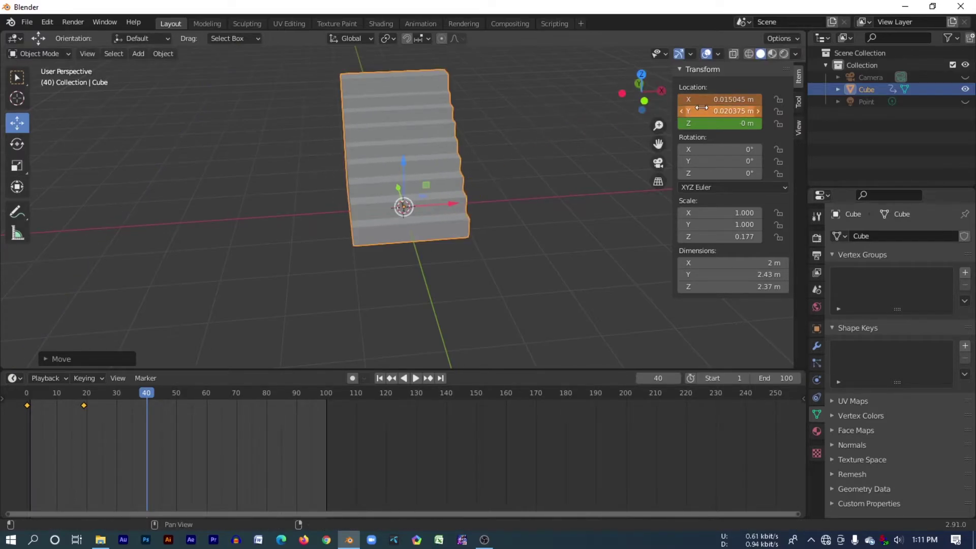
key("i")
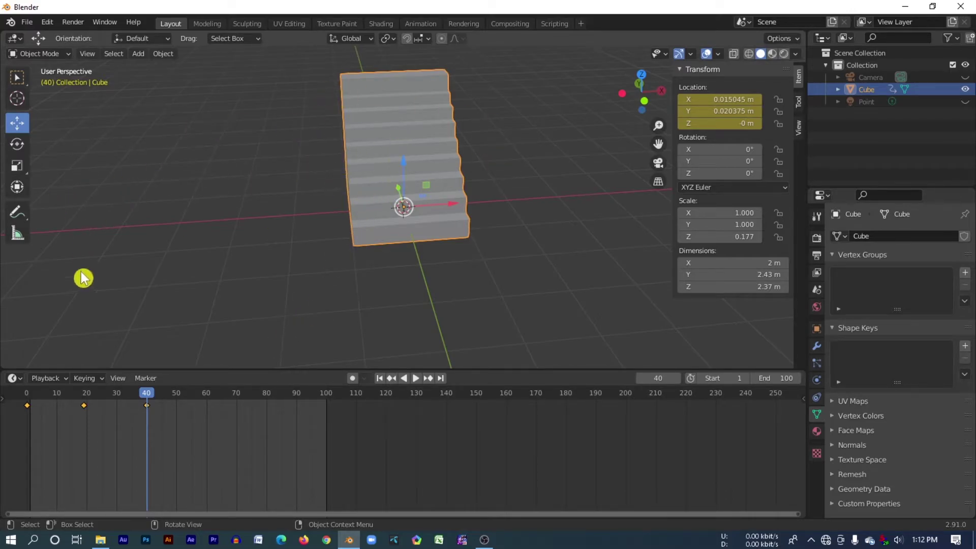
key("BackSpace")
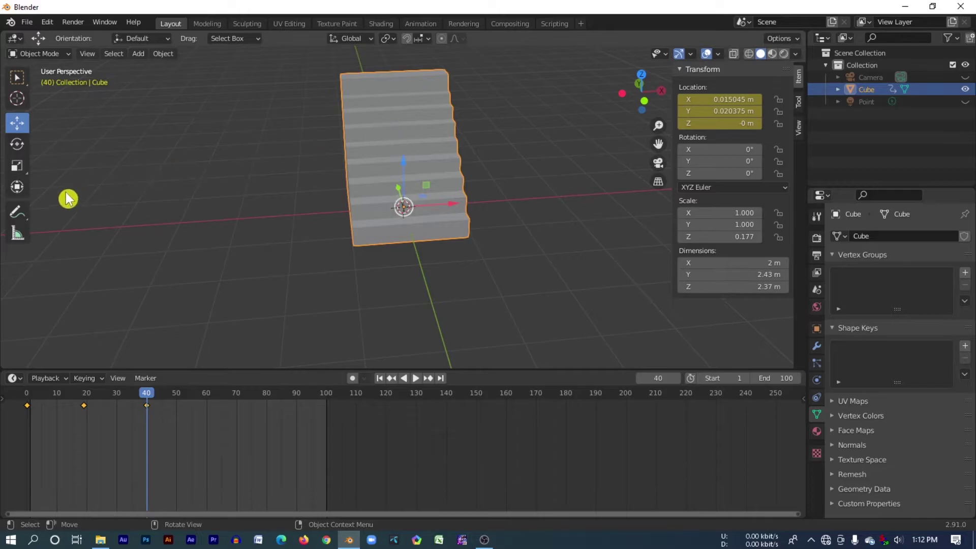
- Replay the slide, then grab a duplicate of the frame-20 keyframe toward frame 60
key("ctrl+z")
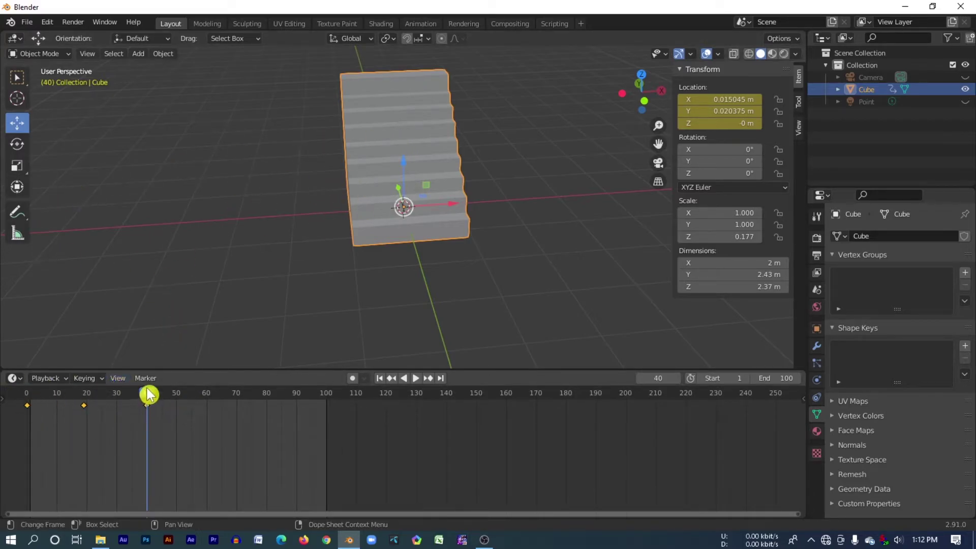
key("space")
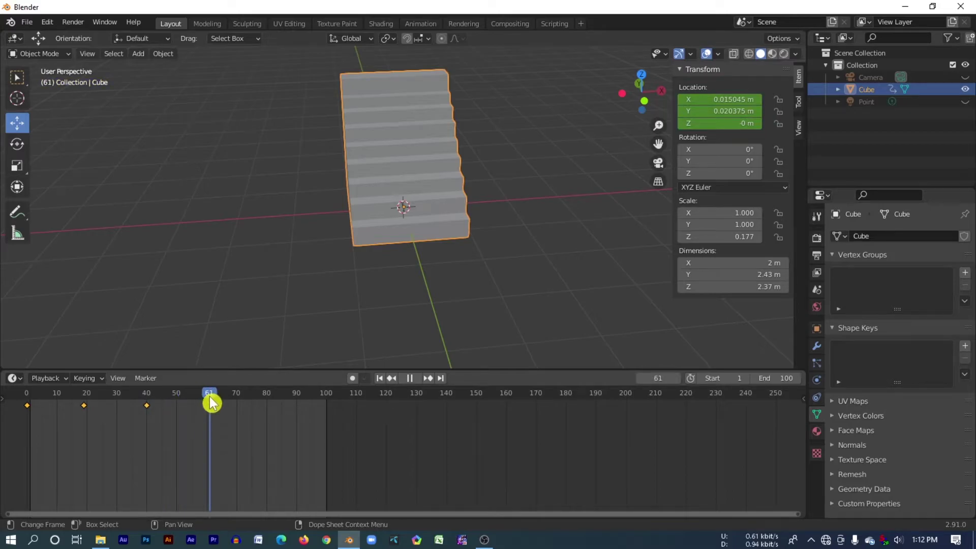
key("space")
left_click(208, 407)
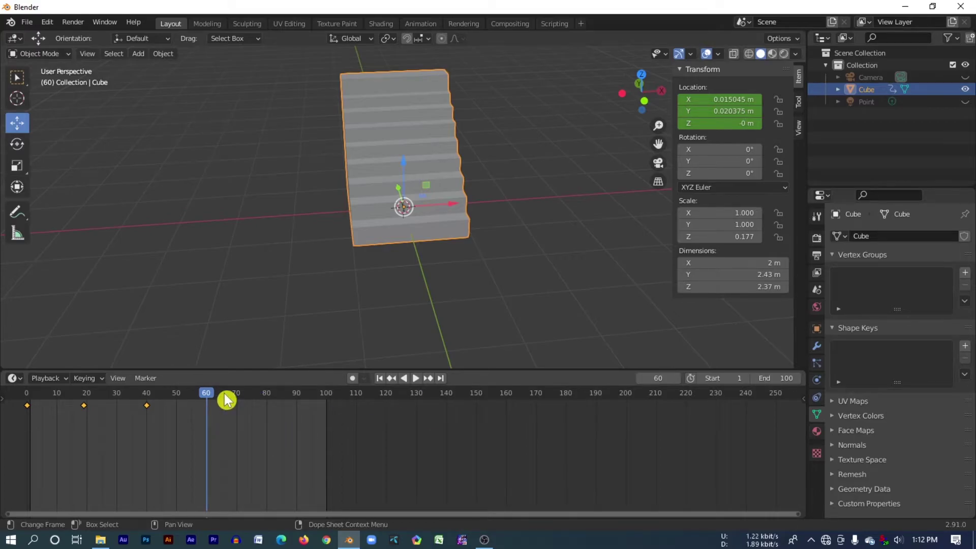
left_click(85, 411)
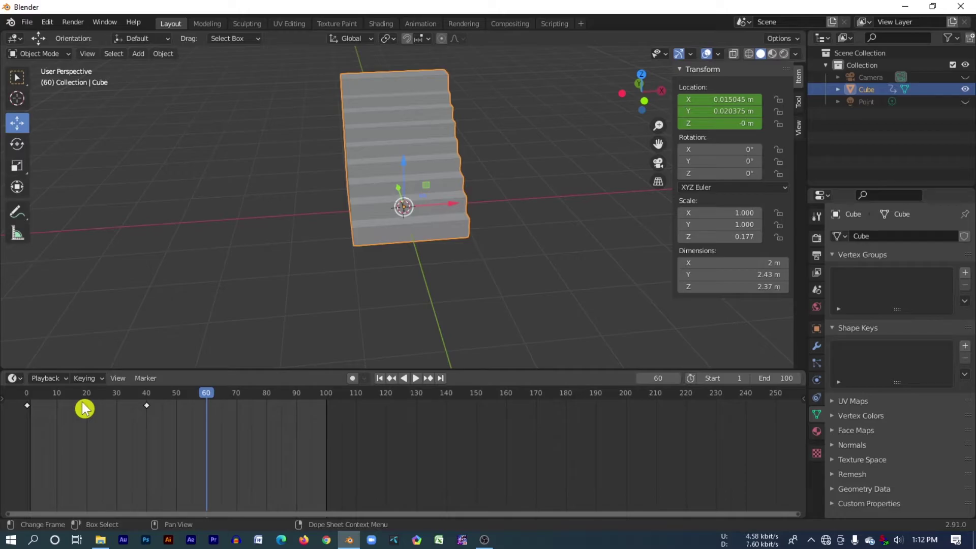
key("g")
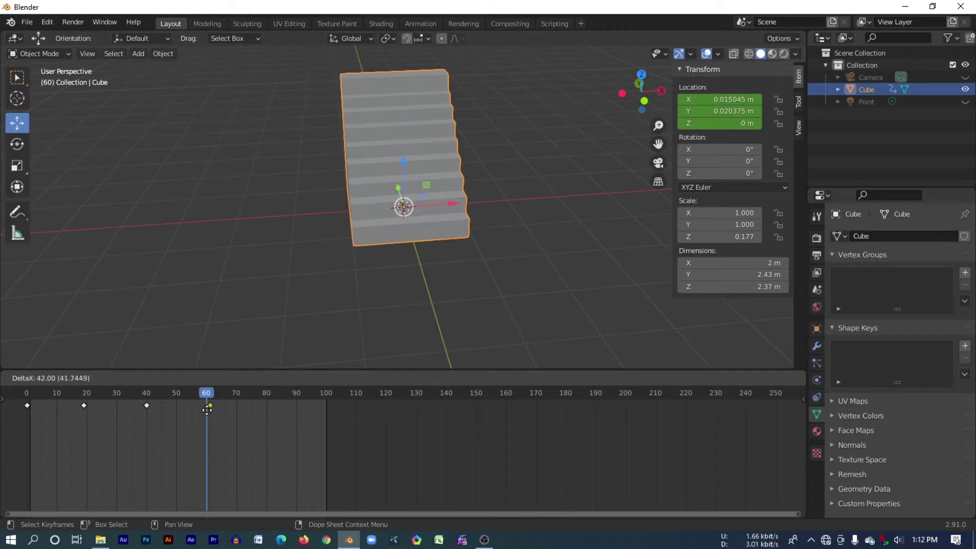
- Place the copied keyframe at frame 60 and briefly check the playback
left_click(204, 413)
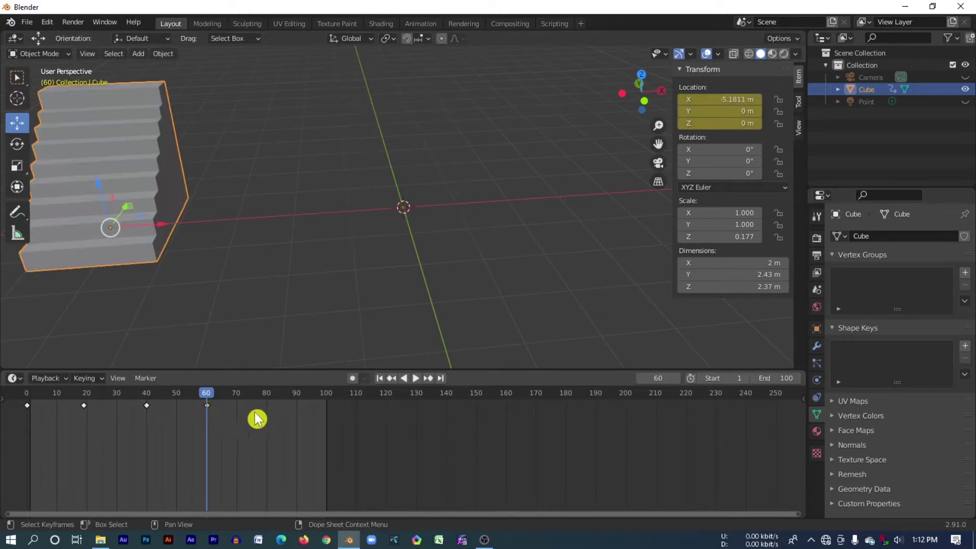
key("space")
left_click_drag(206, 399, 144, 400)
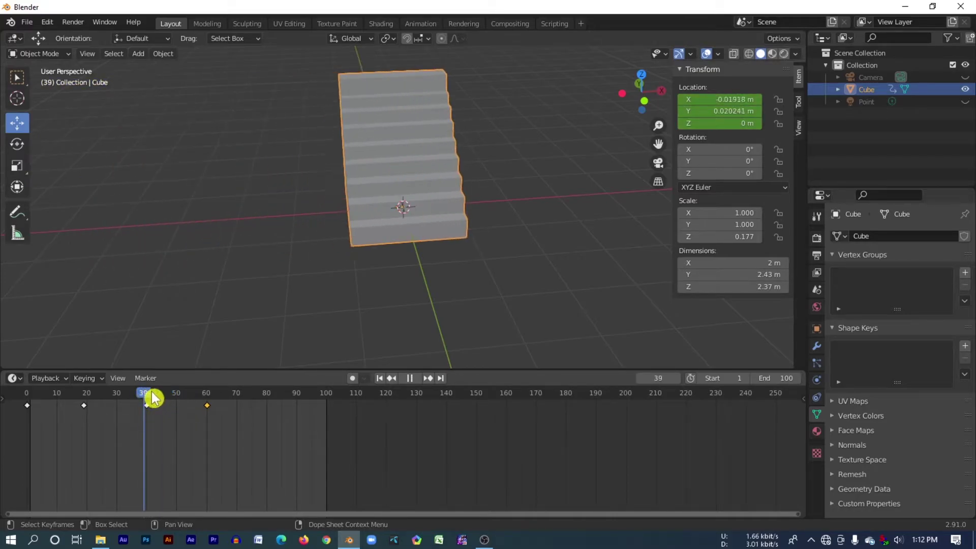
key("Escape")
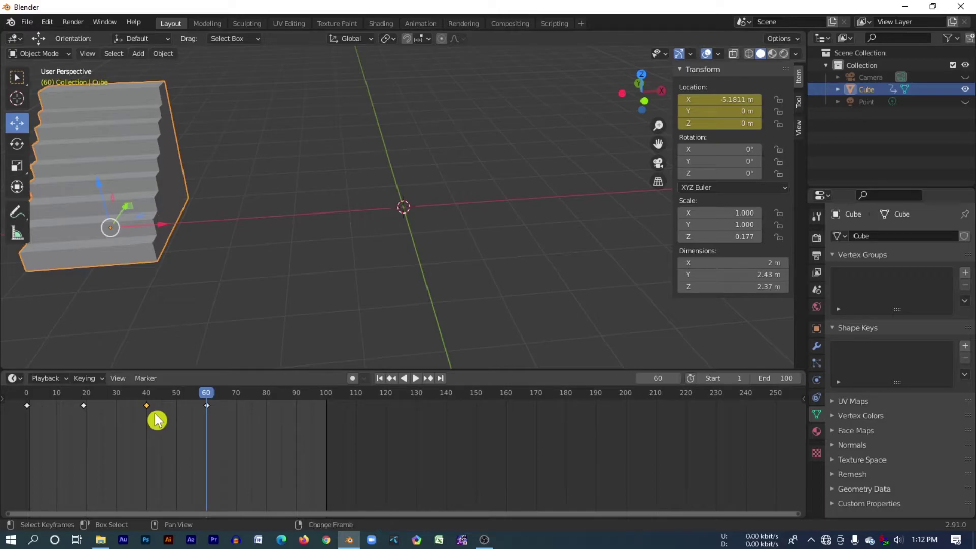
- Copy another keyframe to frame 80 and preview the full animation from frame 1
key("g")
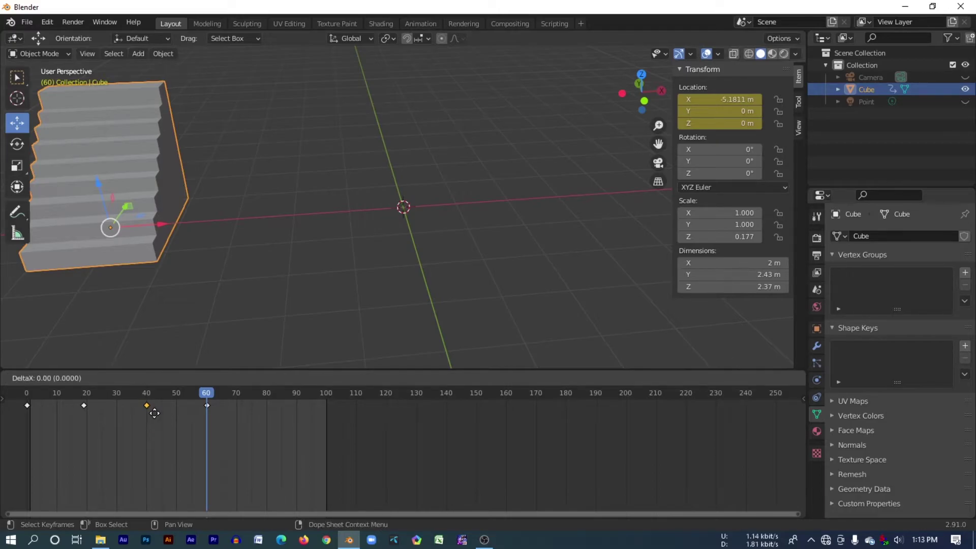
left_click(274, 408)
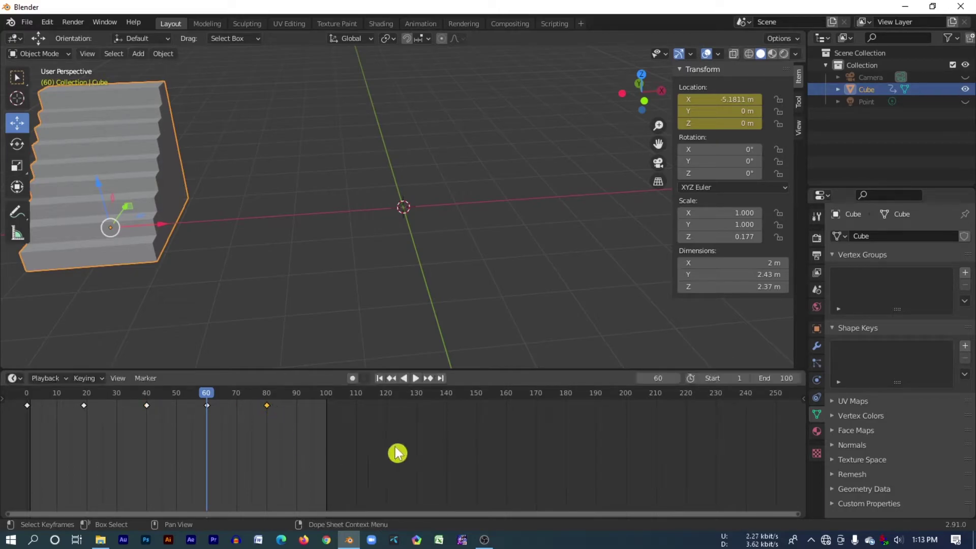
left_click_drag(206, 399, 4, 398)
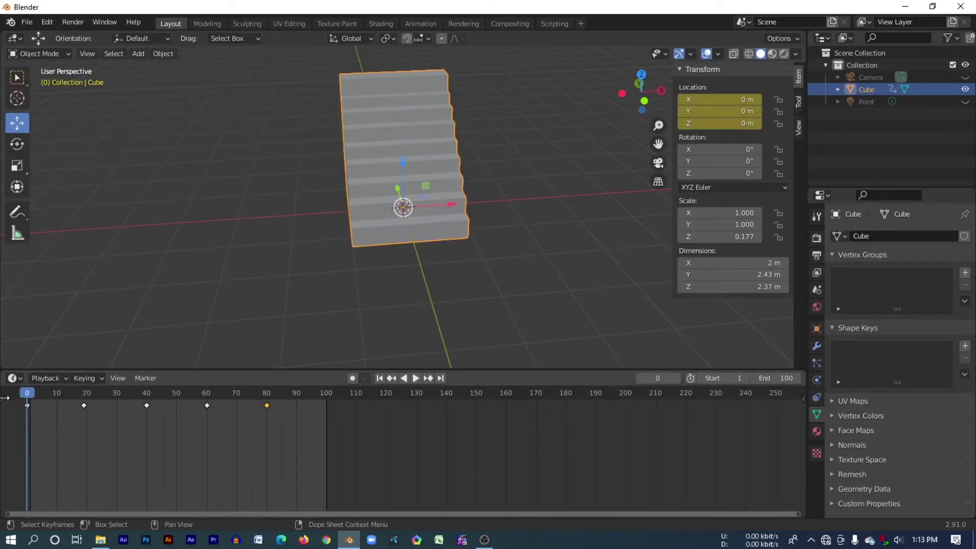
key("space")
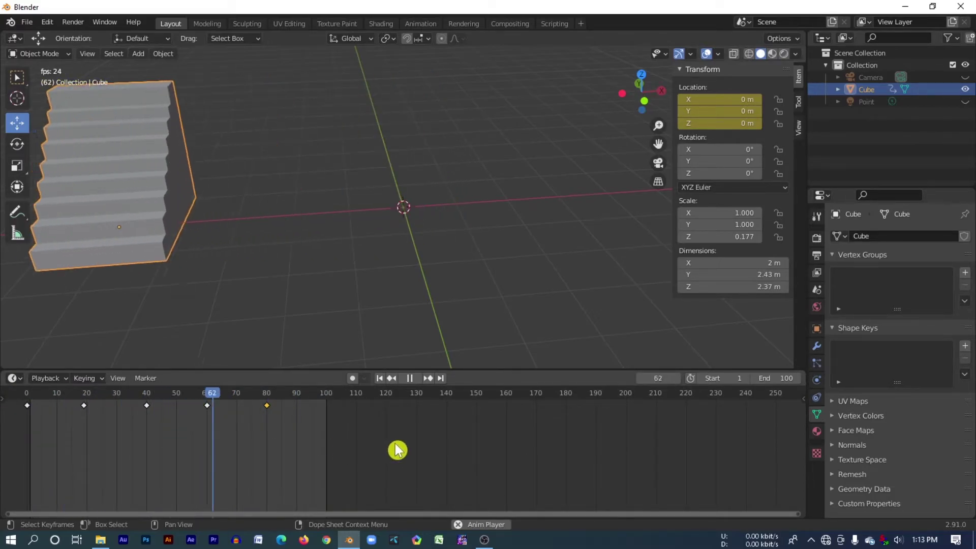
key("Escape")
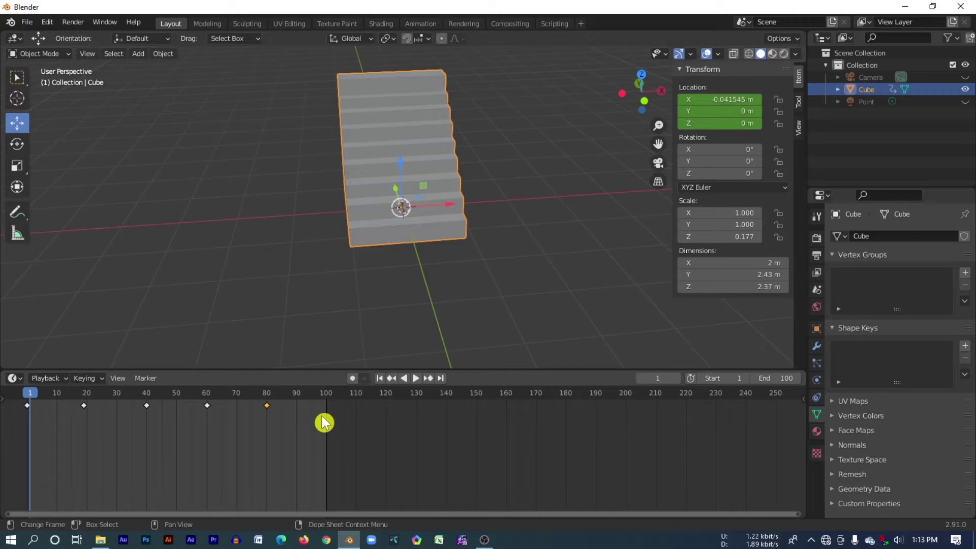
- Keyframe the staircase's 0° rotation at frame 80, then move the playhead to frame 89
key("space")
left_click_drag(26, 396, 268, 396)
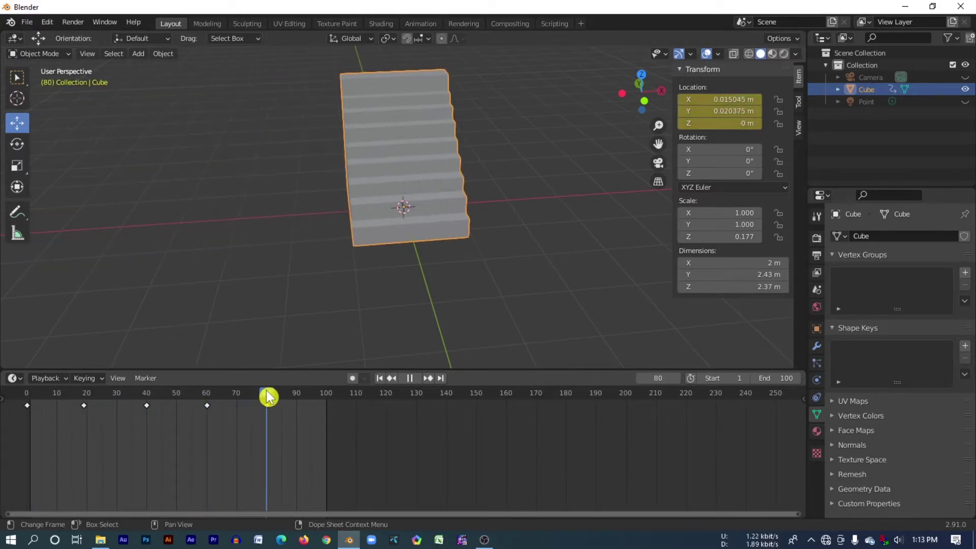
key("space")
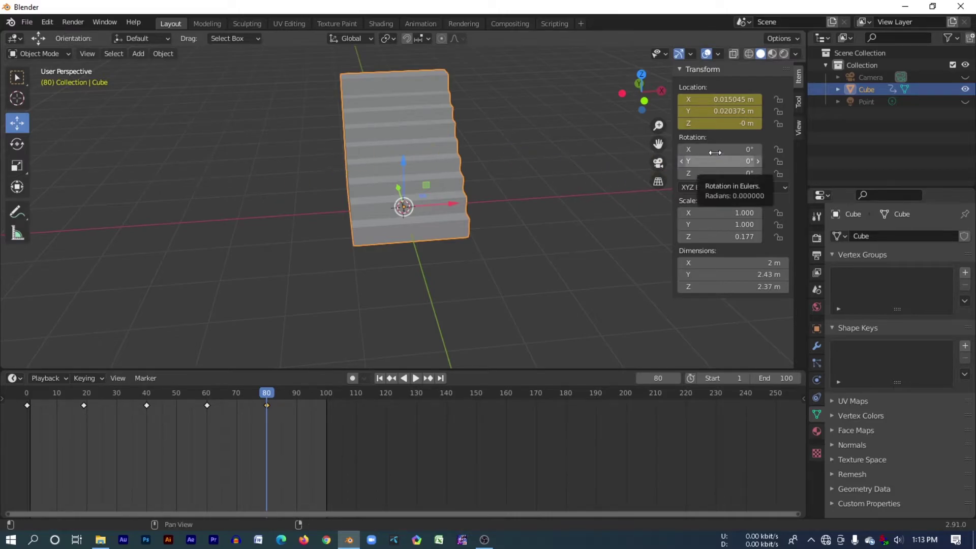
left_click(700, 95)
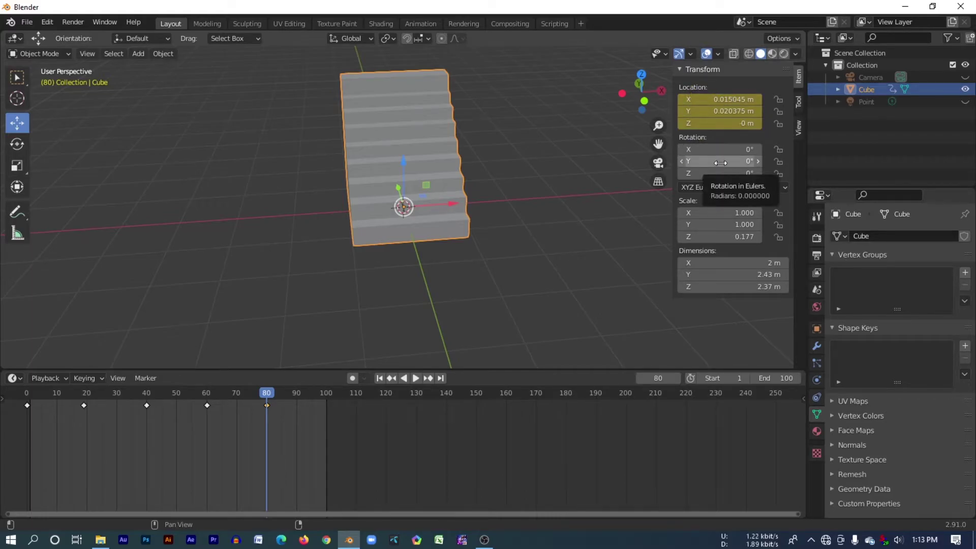
key("i")
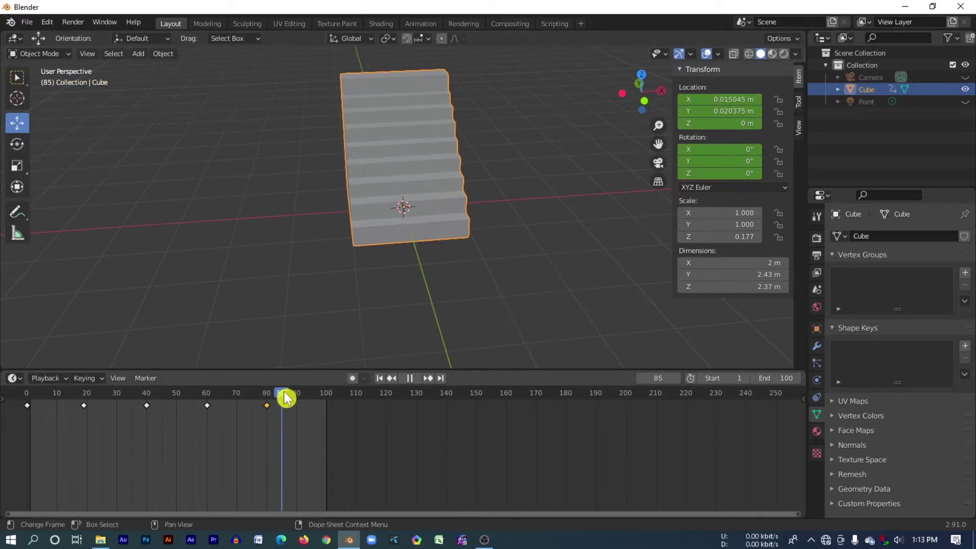
left_click_drag(270, 397, 294, 397)
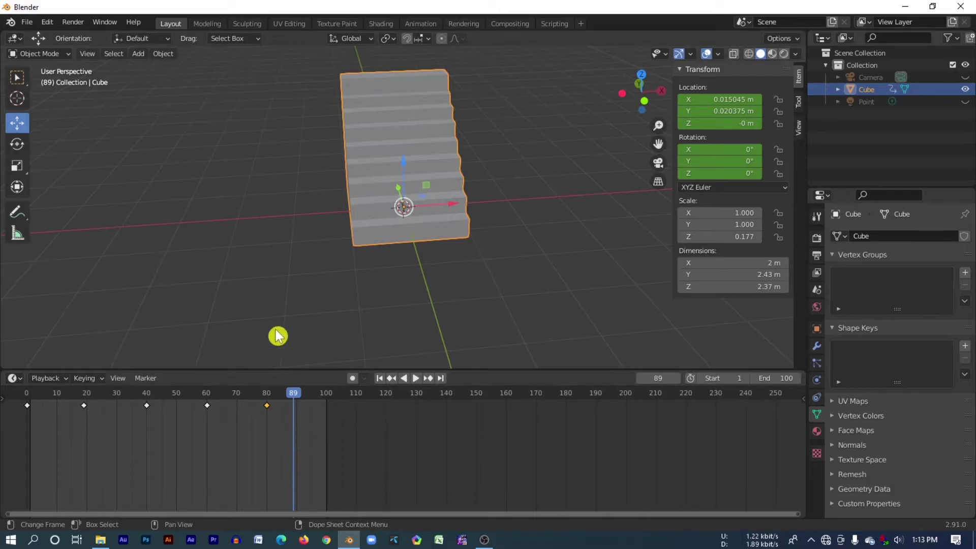
- Rotate the staircase a full 360° on Z and keyframe the rotation at frame 89
left_click(16, 143)
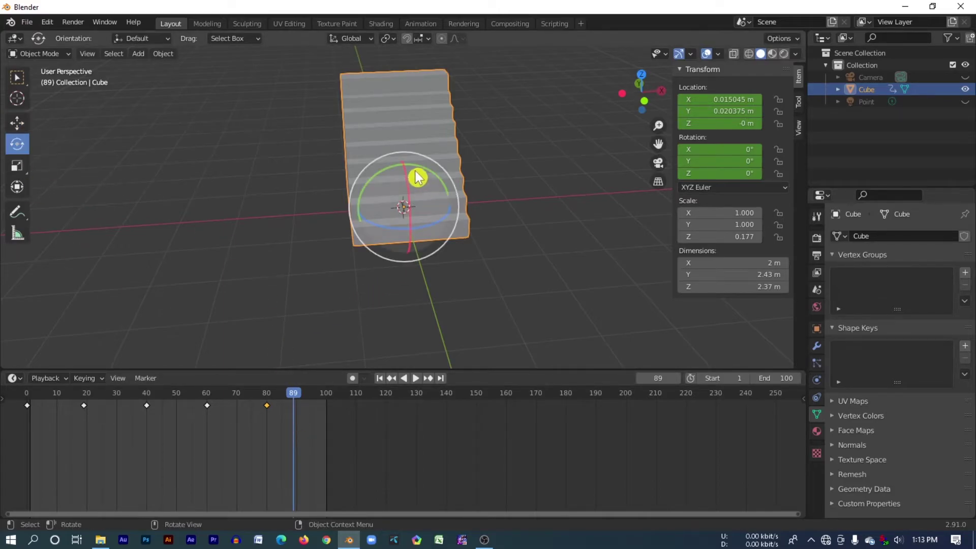
mouse_move(399, 153)
left_mouse_down()
mouse_move(361, 199)
mouse_move(422, 261)
left_mouse_up()
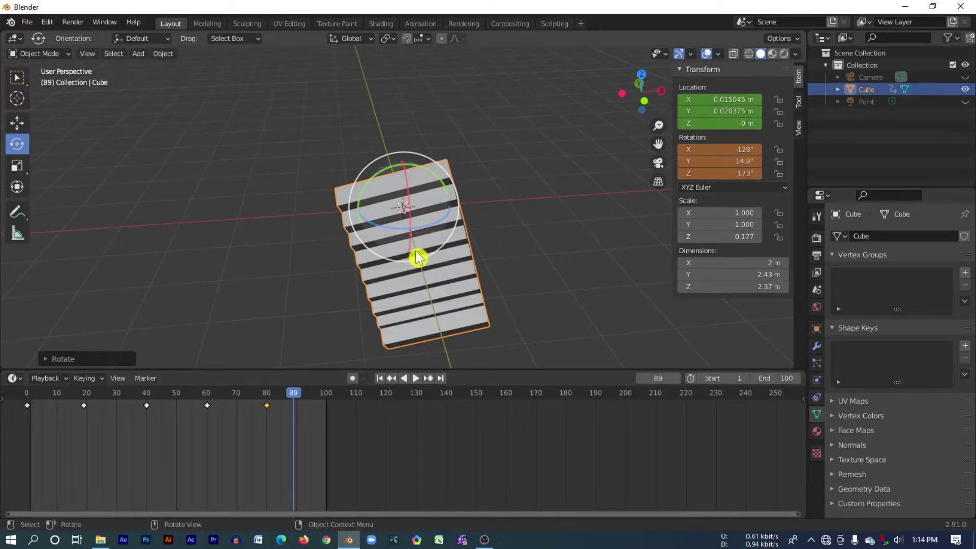
mouse_move(425, 257)
left_mouse_down()
mouse_move(456, 193)
mouse_move(438, 157)
left_mouse_up()
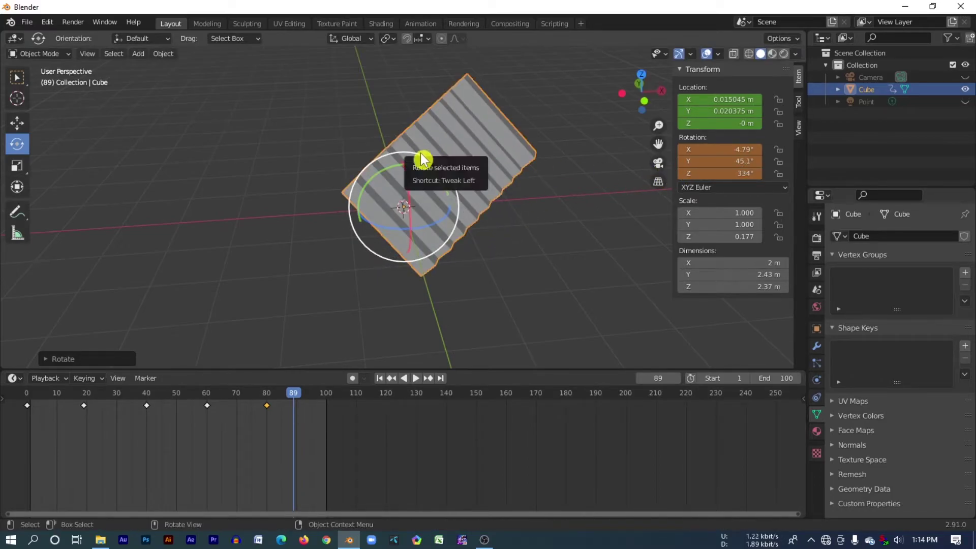
left_click_drag(429, 160, 371, 151)
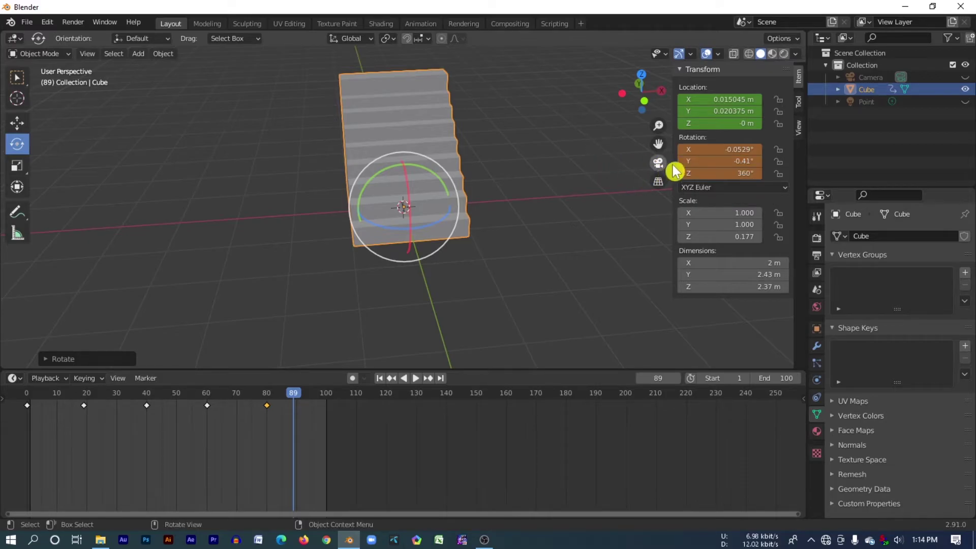
mouse_move(719, 160)
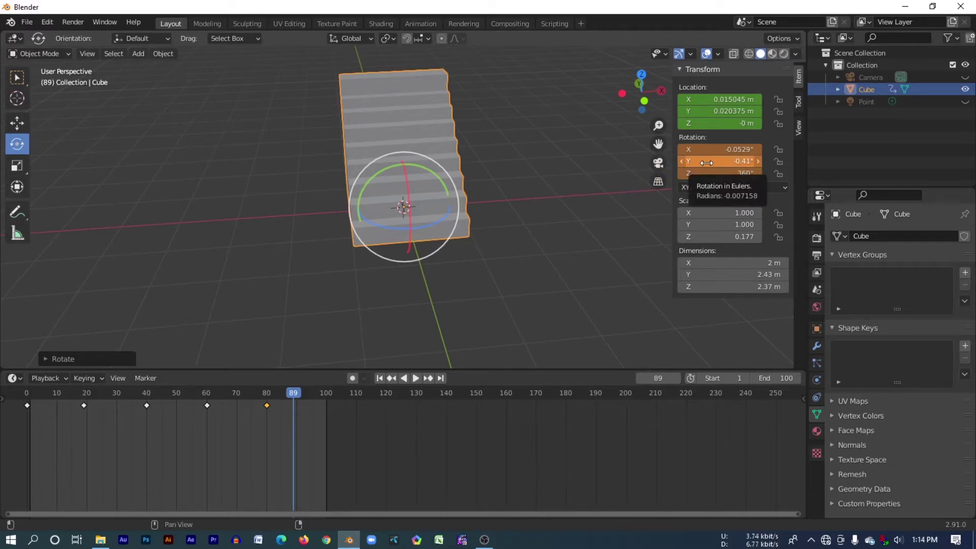
key("i")
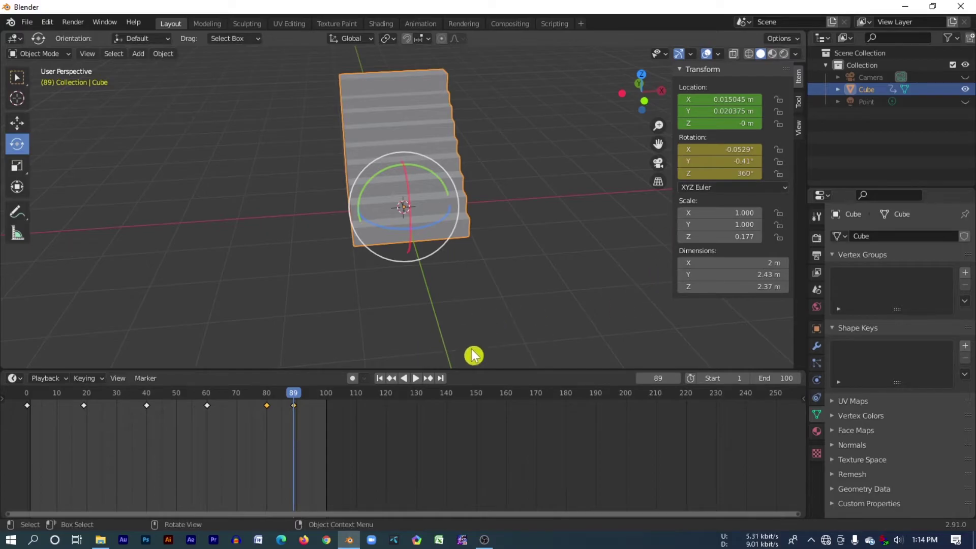
- Play the animation from frame 0 to check the spin, then insert a keyframe at frame 90
left_click_drag(295, 396, 18, 415)
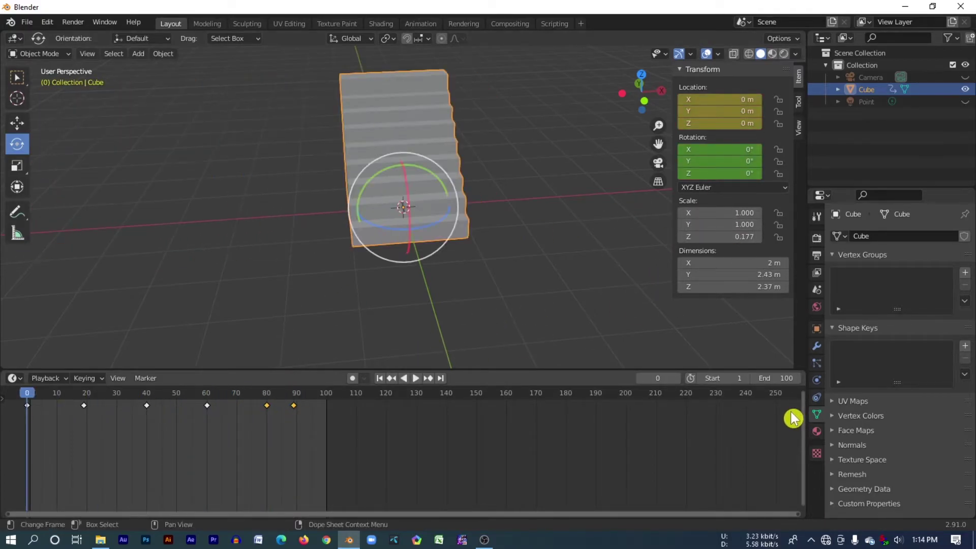
key("space")
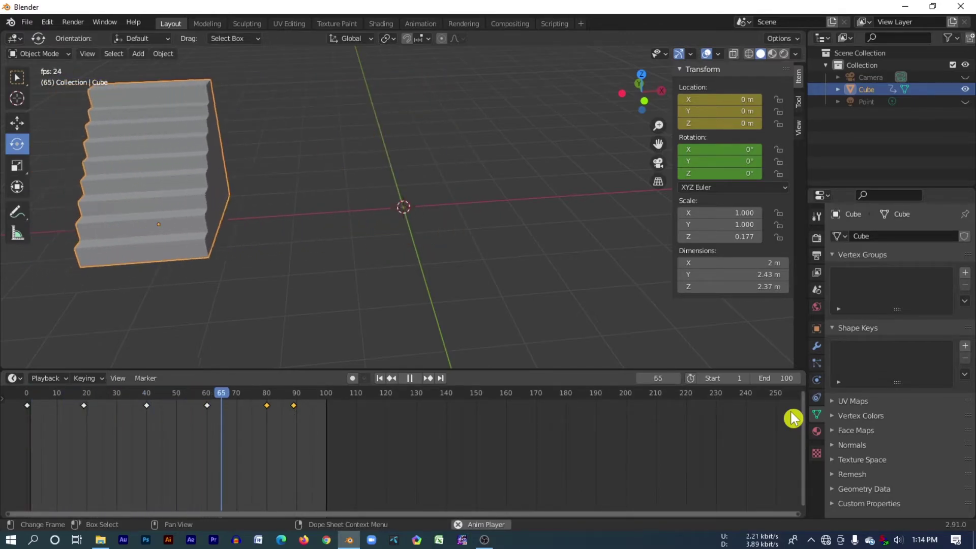
key("space")
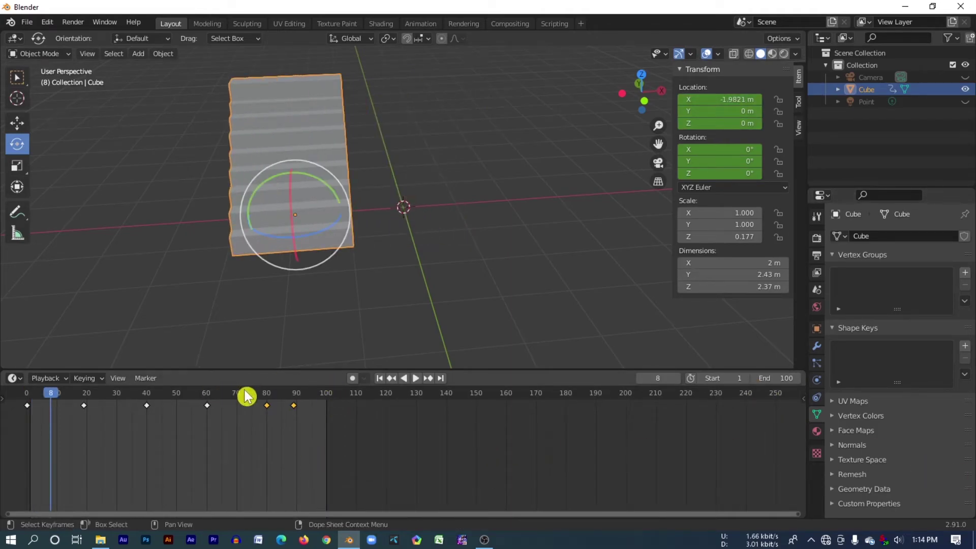
left_click_drag(247, 395, 257, 396)
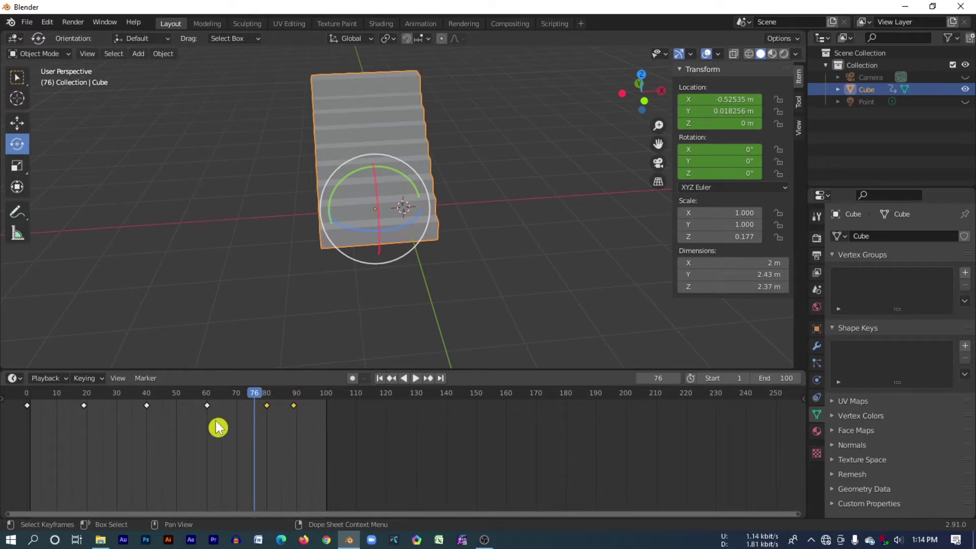
key("space")
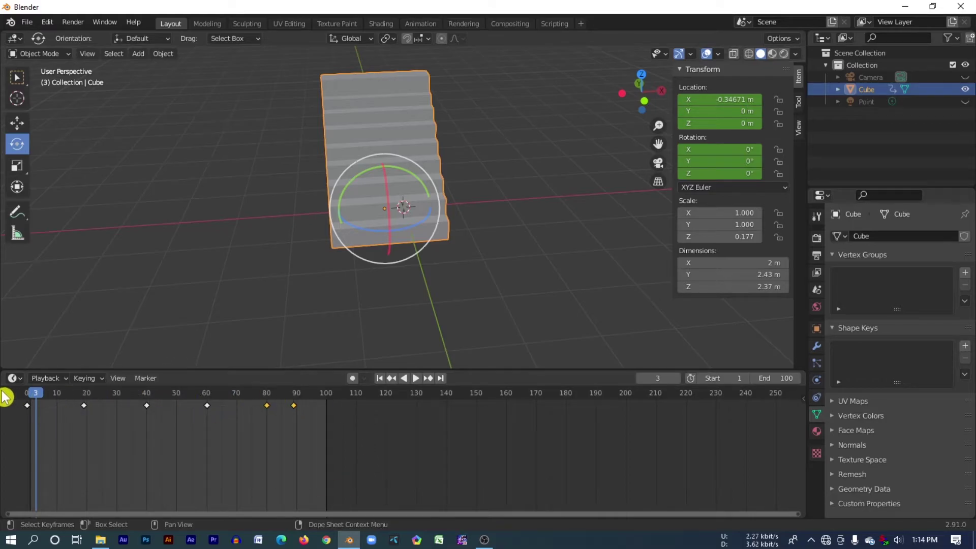
left_click_drag(33, 397, 297, 400)
key("i")
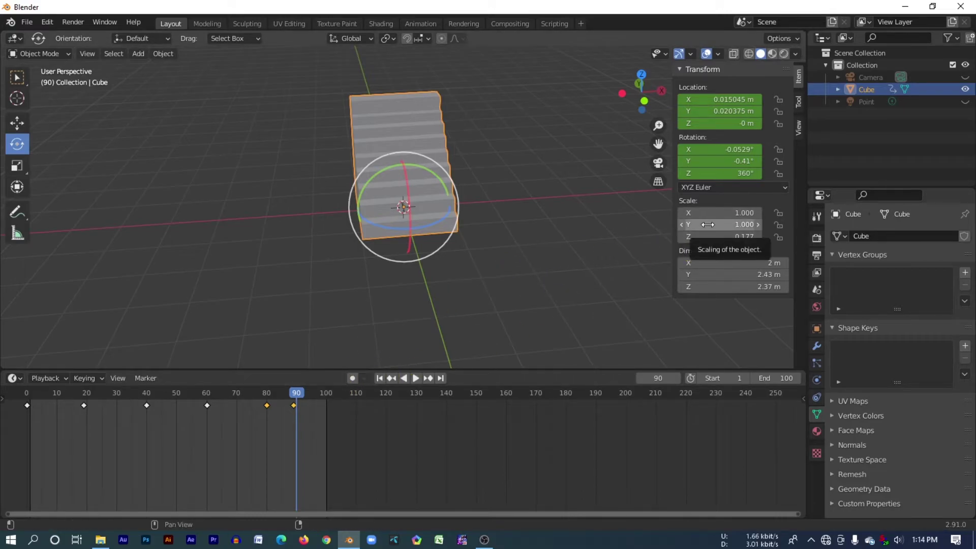
- Key the staircase's scale at frame 90, then enlarge it about 2.6 times and key it at frame 98
key("i")
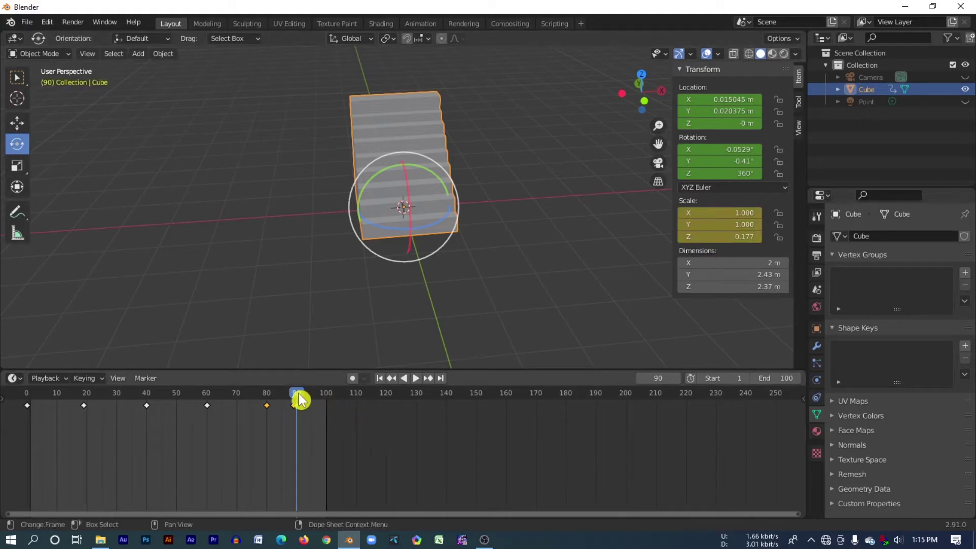
left_click_drag(301, 395, 321, 401)
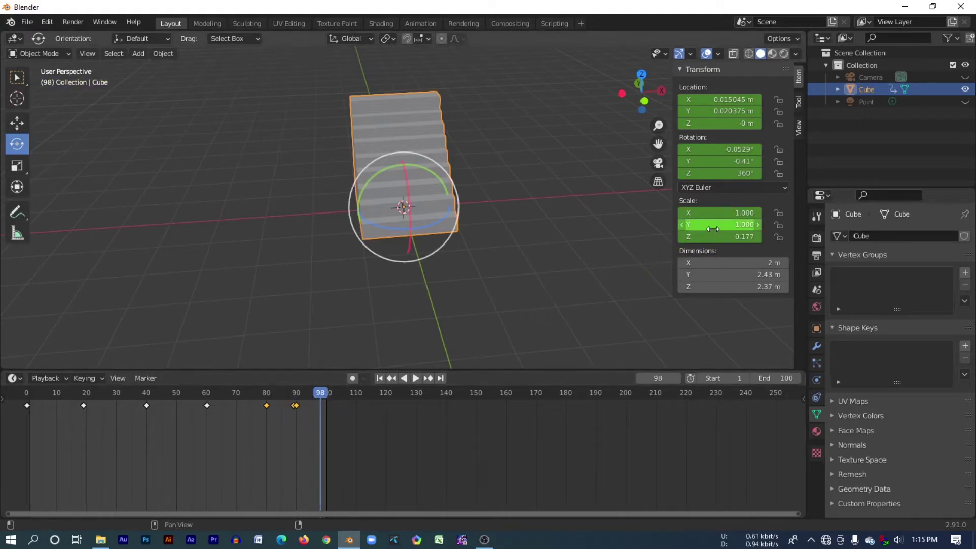
left_click(19, 166)
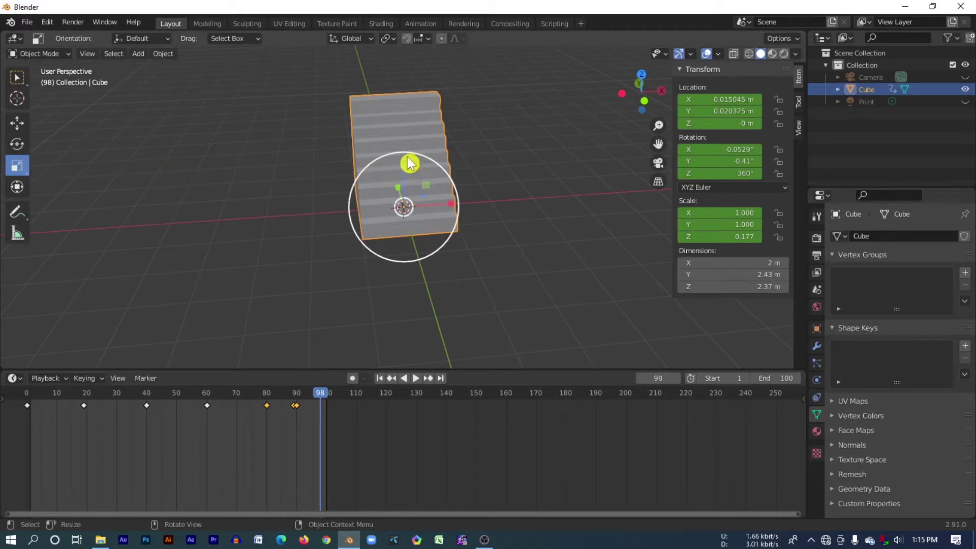
mouse_move(409, 162)
left_mouse_down()
mouse_move(405, 170)
mouse_move(562, 170)
left_mouse_up()
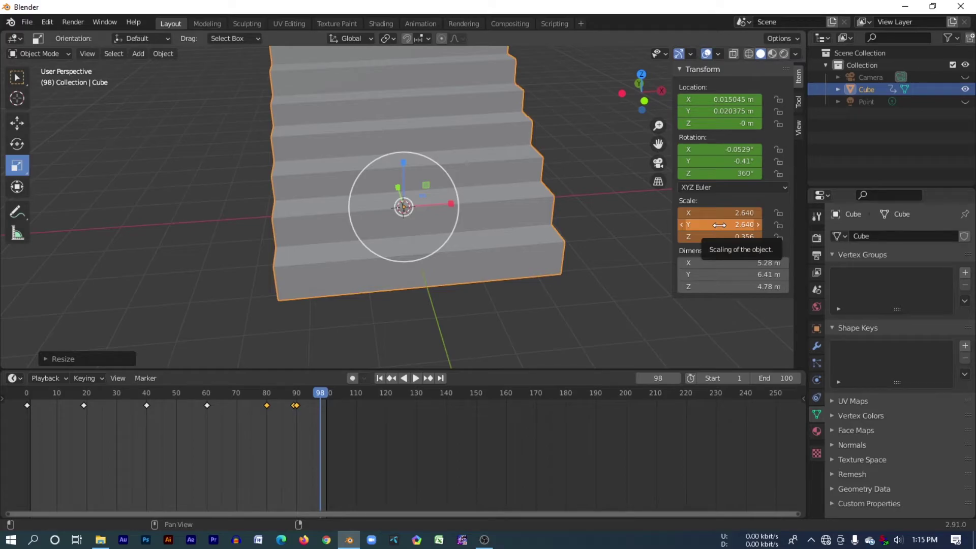
key("i")
- Rewind to frame 0 and play the animation, stopping at frame 42
scroll(529, 224, "down", 2)
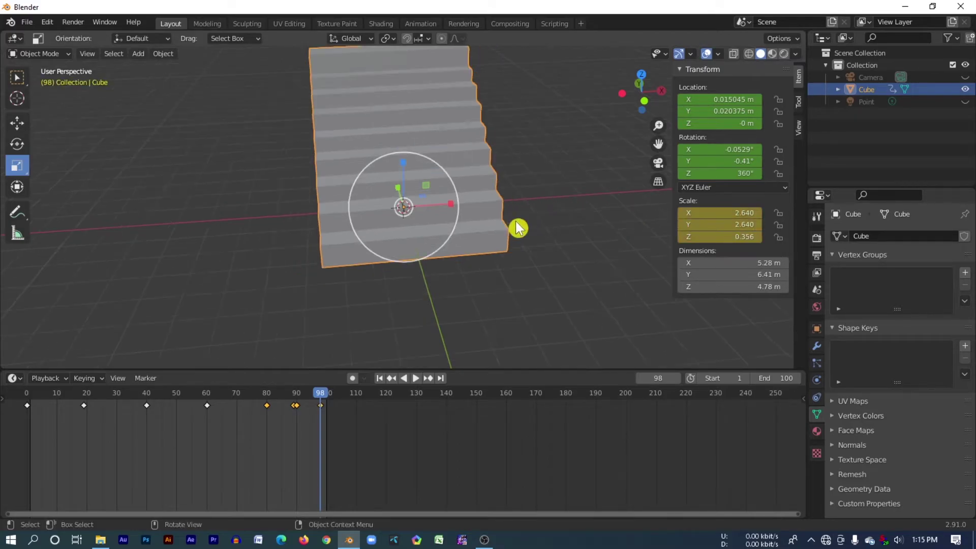
scroll(501, 231, "down", 2)
scroll(503, 244, "down", 2)
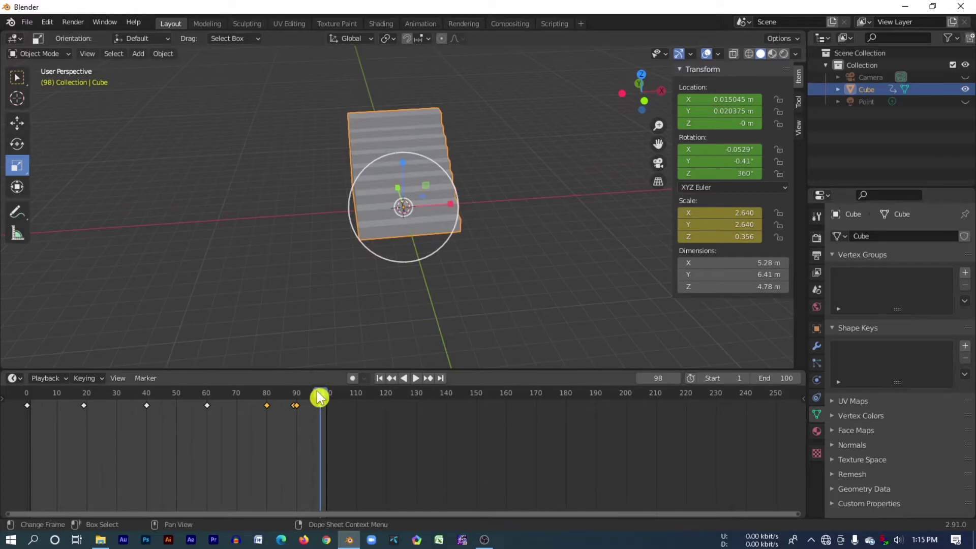
left_click_drag(321, 395, 806, 431)
key("space")
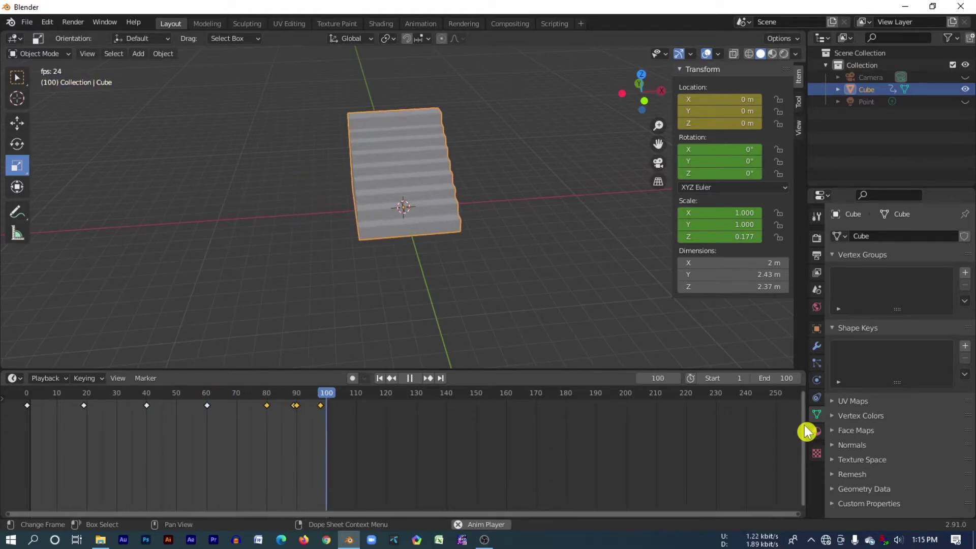
key("space")
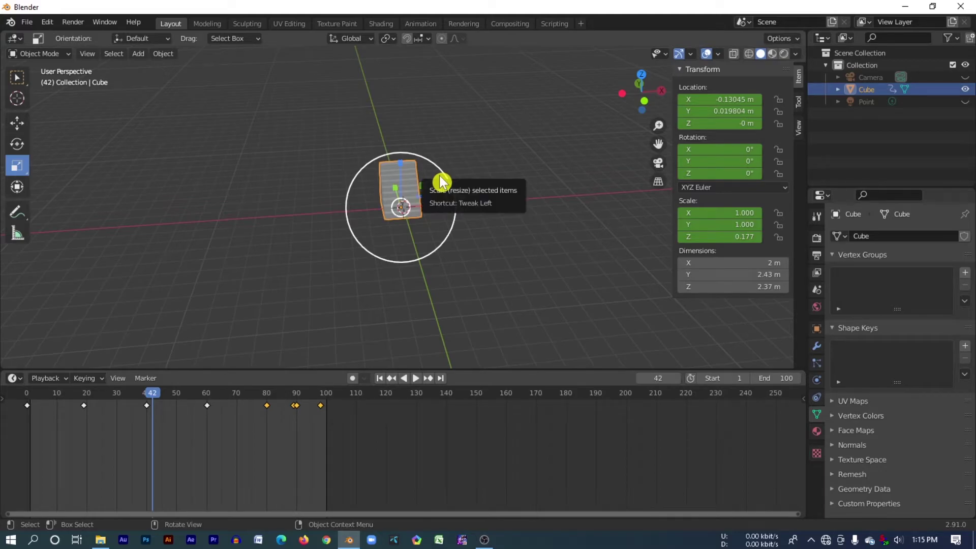
- Orbit the view slightly and deselect the staircase by clicking empty space
mouse_move(502, 187)
middle_mouse_down()
mouse_move(438, 188)
mouse_move(473, 185)
middle_mouse_up()
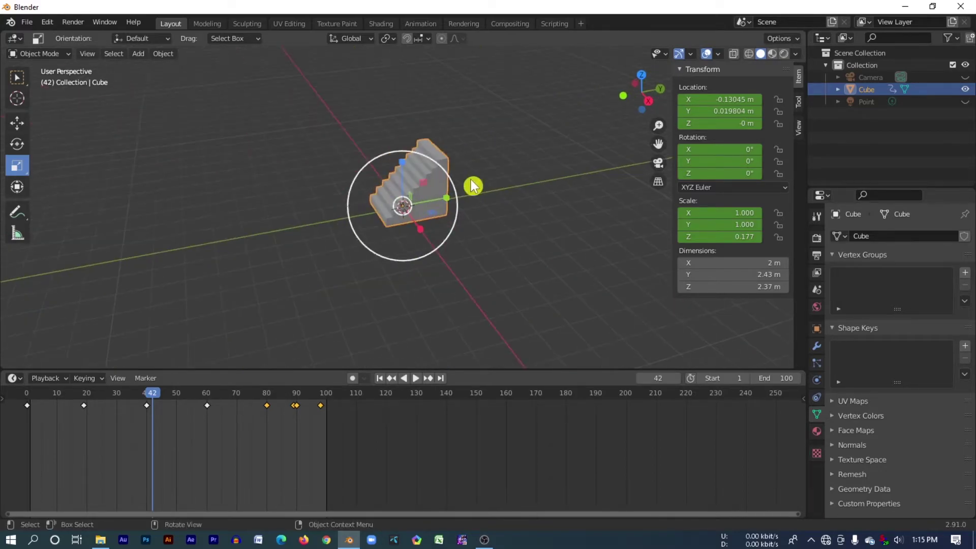
left_click(520, 163)
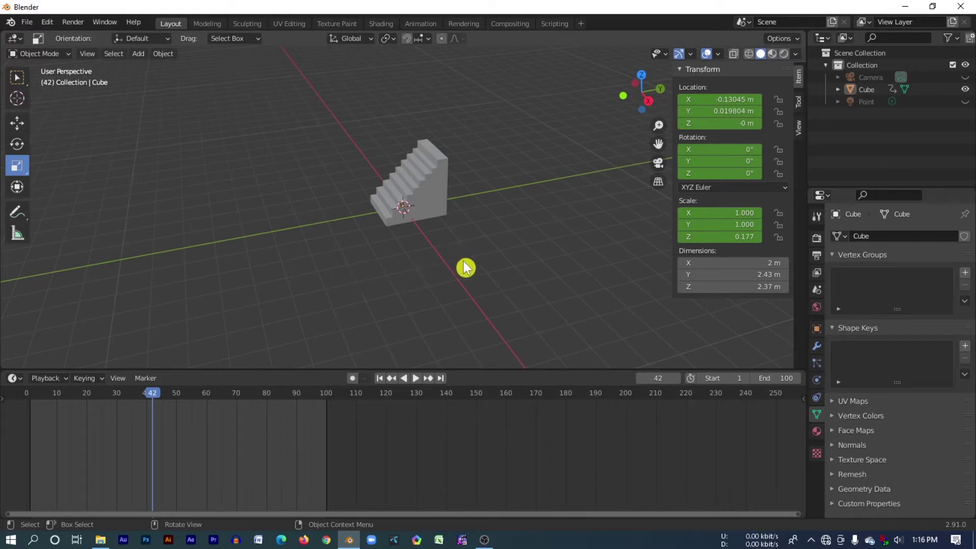
- Look through the scene camera and make the Camera and Point light visible again
left_click(658, 168)
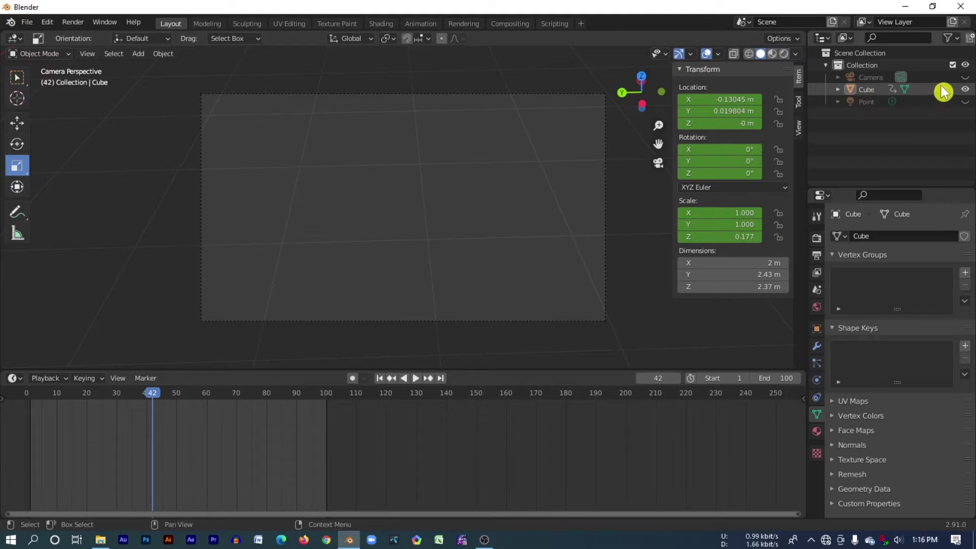
left_click(966, 77)
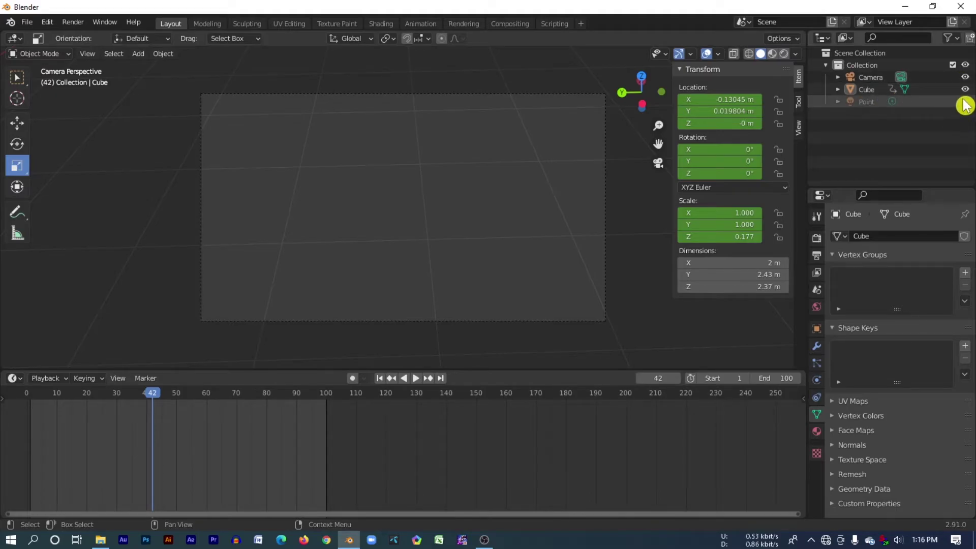
left_click(966, 103)
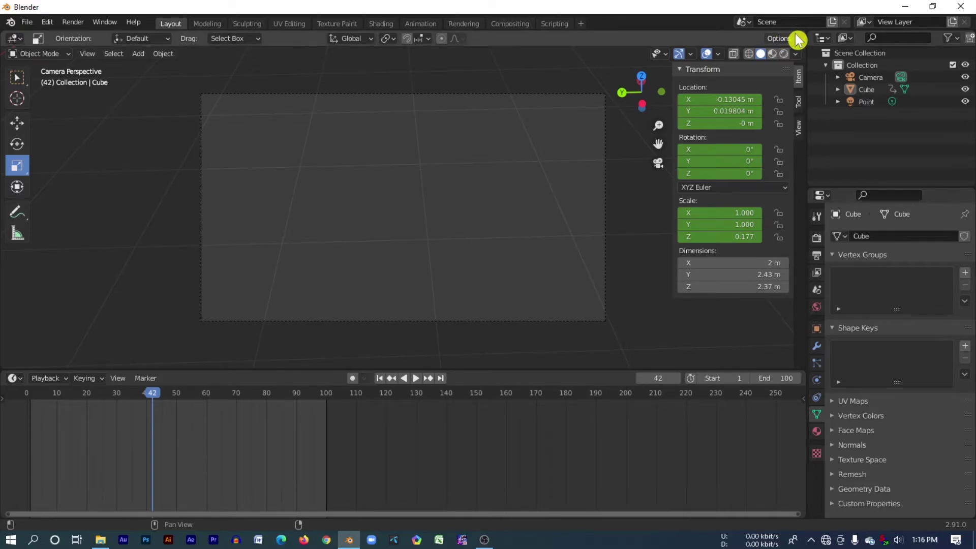
- Split the 3D view in two, orbit the right view around the stairs, and shrink the timeline
mouse_move(806, 33)
left_mouse_down()
mouse_move(383, 71)
mouse_move(409, 71)
left_mouse_up()
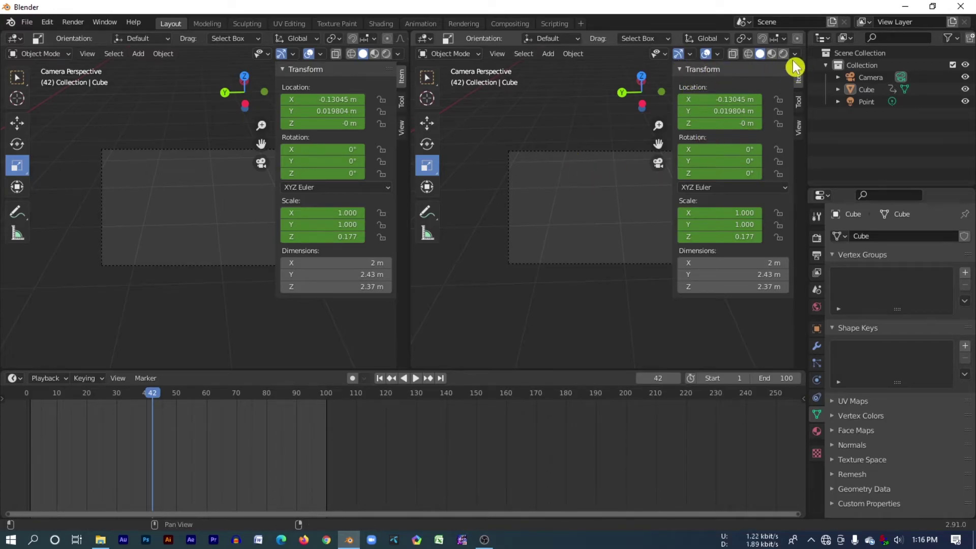
left_click(737, 69)
key("KP_1")
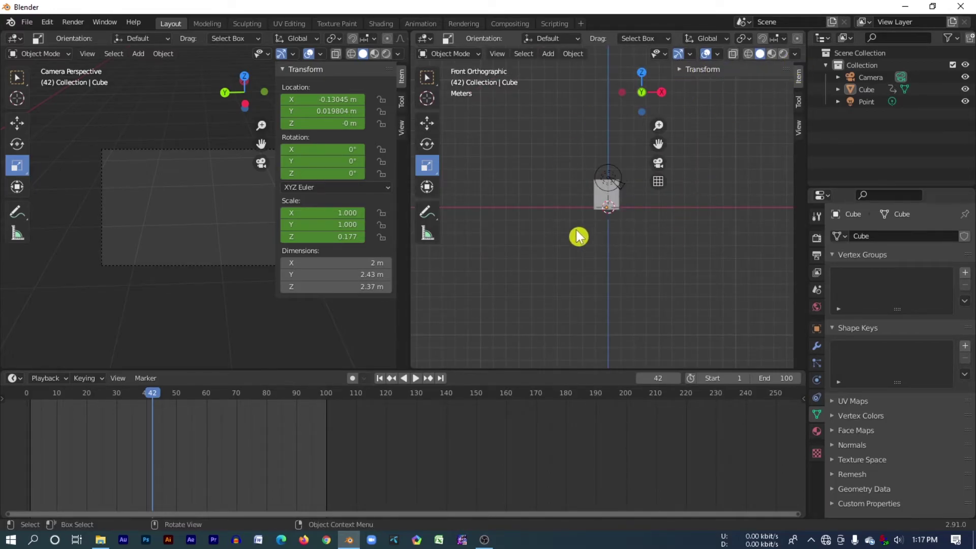
mouse_move(609, 229)
middle_mouse_down()
mouse_move(689, 261)
mouse_move(574, 261)
mouse_move(639, 273)
mouse_move(626, 264)
middle_mouse_up()
left_click(305, 69)
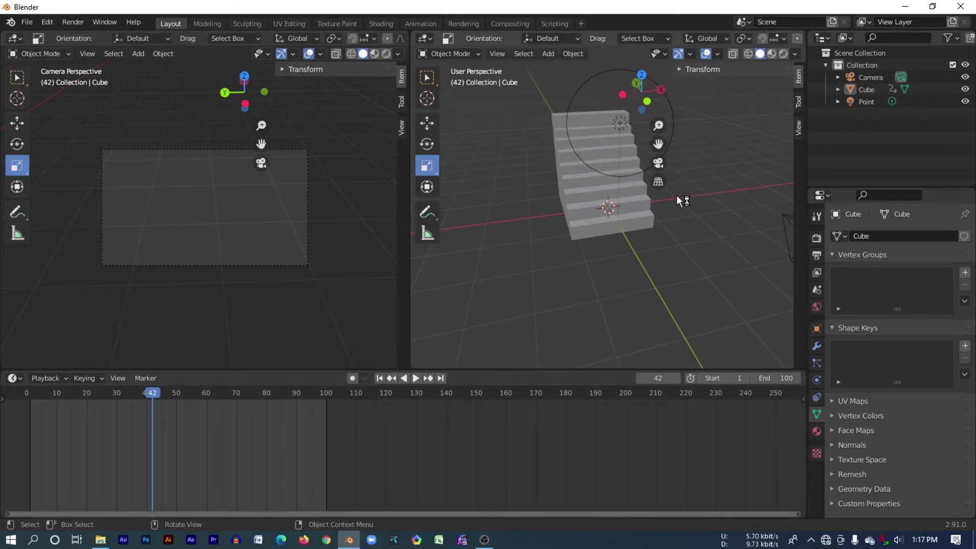
left_click(403, 378)
left_click_drag(404, 371, 406, 417)
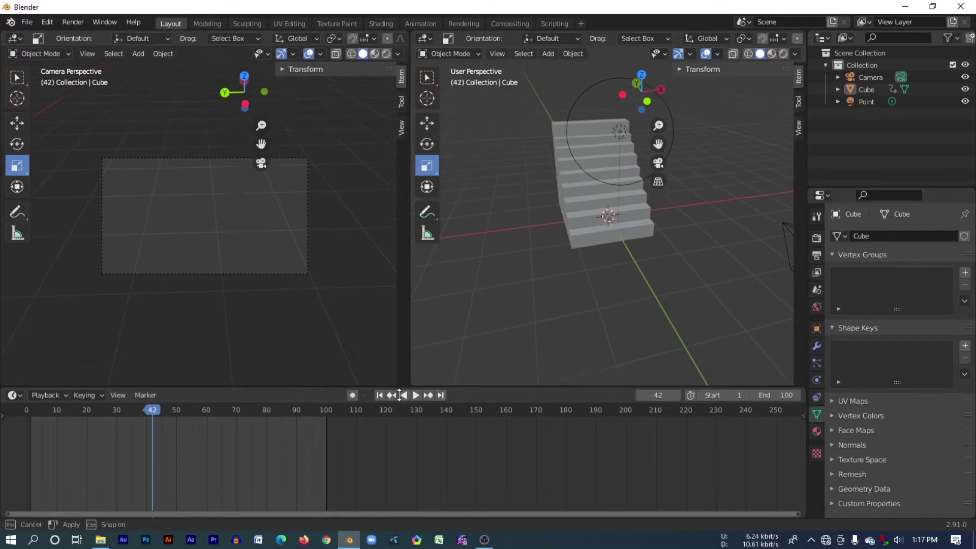
- Select the camera, then move it left and lower it along the vertical axis
left_click(790, 248)
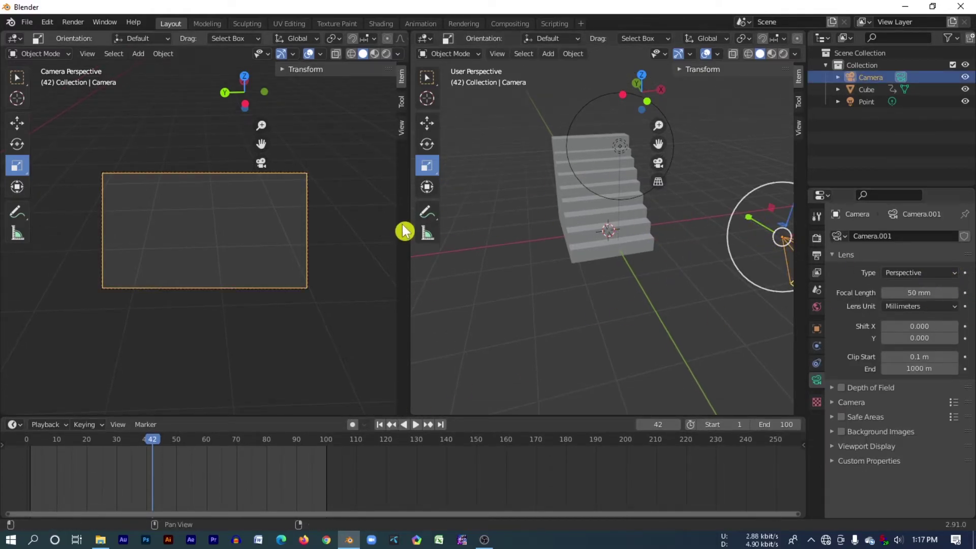
left_click(23, 126)
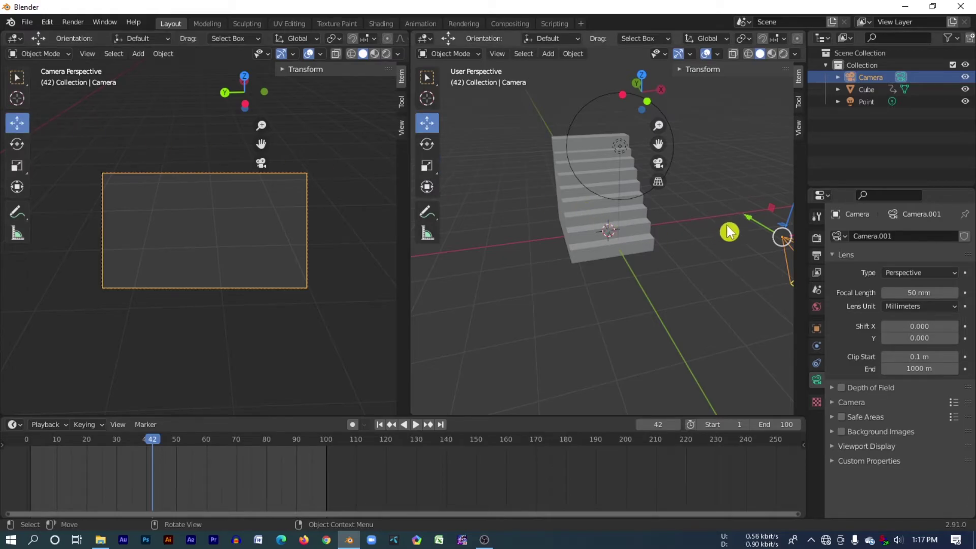
mouse_move(731, 227)
left_mouse_down()
mouse_move(713, 213)
mouse_move(488, 257)
left_mouse_up()
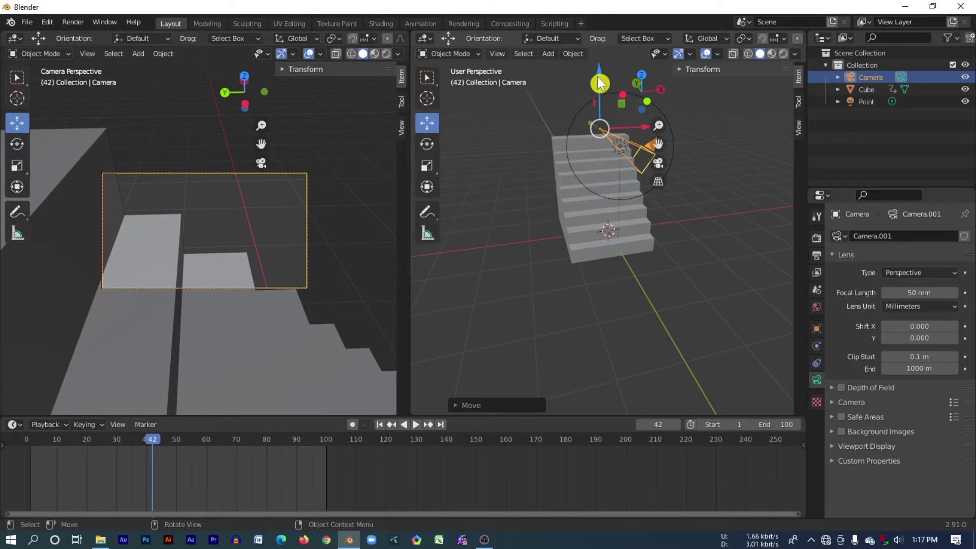
left_click_drag(600, 82, 591, 121)
left_click(597, 172)
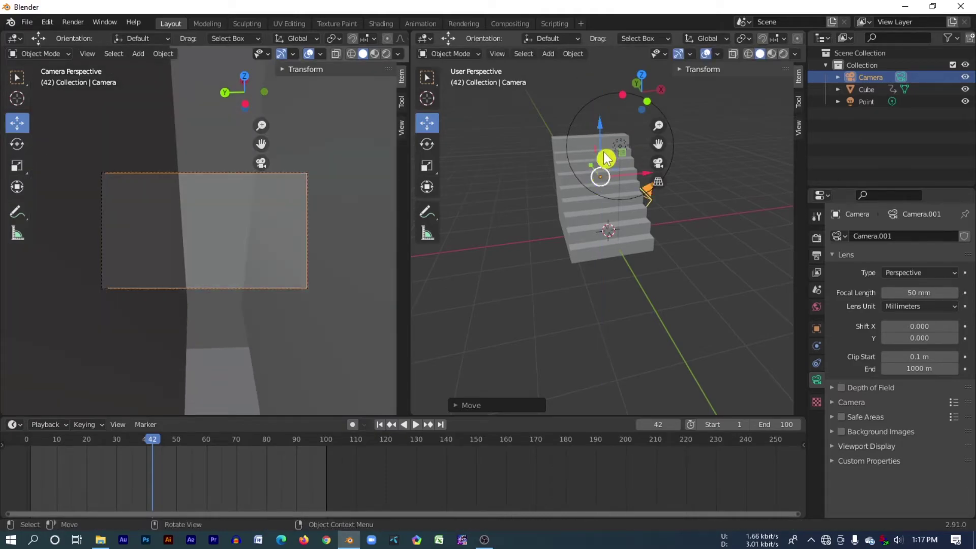
- Rotate the camera to re-aim it, undo the turn, then raise it about 3.6 m
left_click(428, 147)
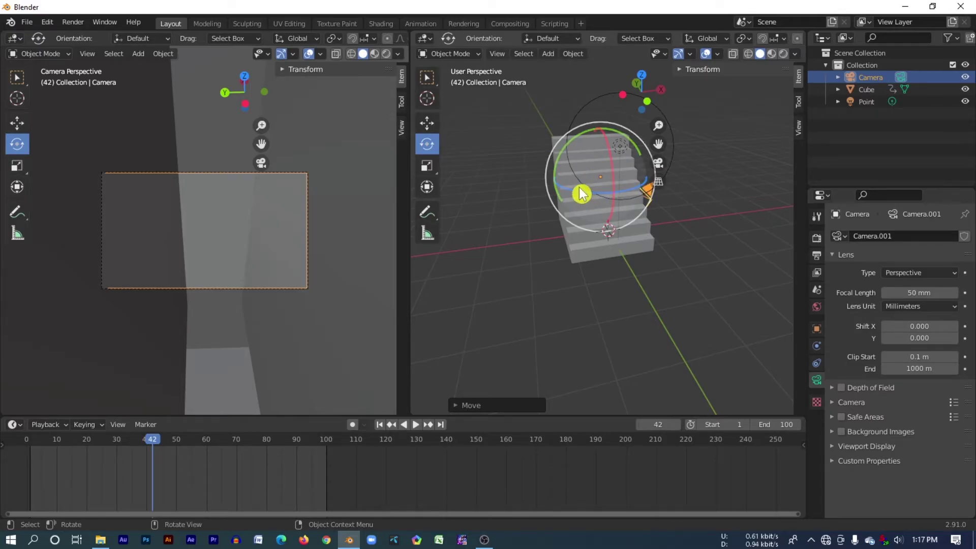
left_click_drag(581, 194, 556, 200)
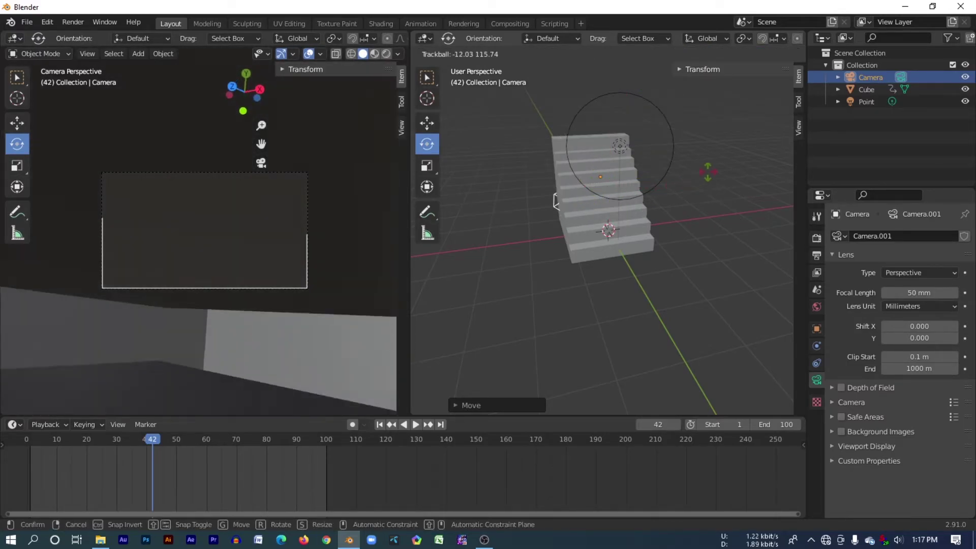
mouse_move(708, 172)
left_mouse_down()
mouse_move(669, 183)
mouse_move(613, 229)
left_mouse_up()
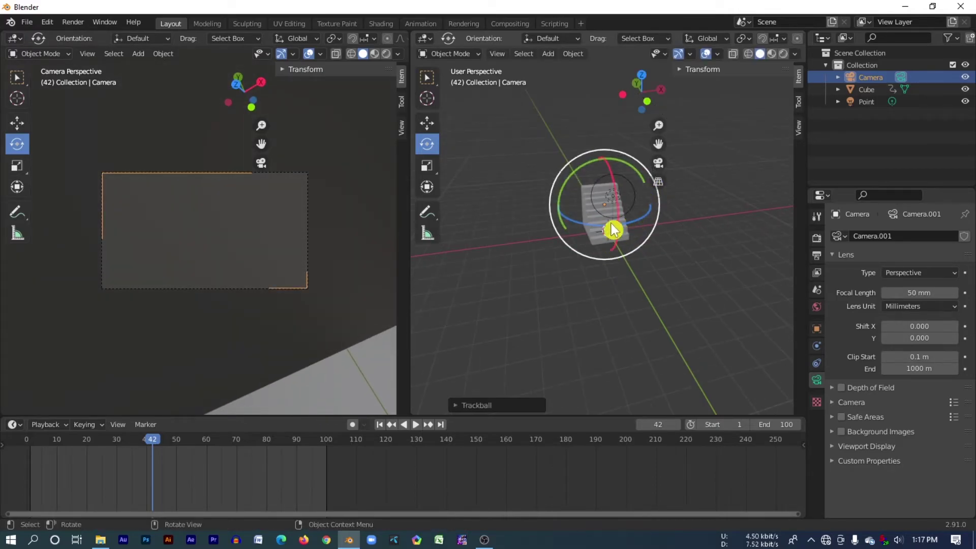
key("ctrl+z")
left_click(16, 123)
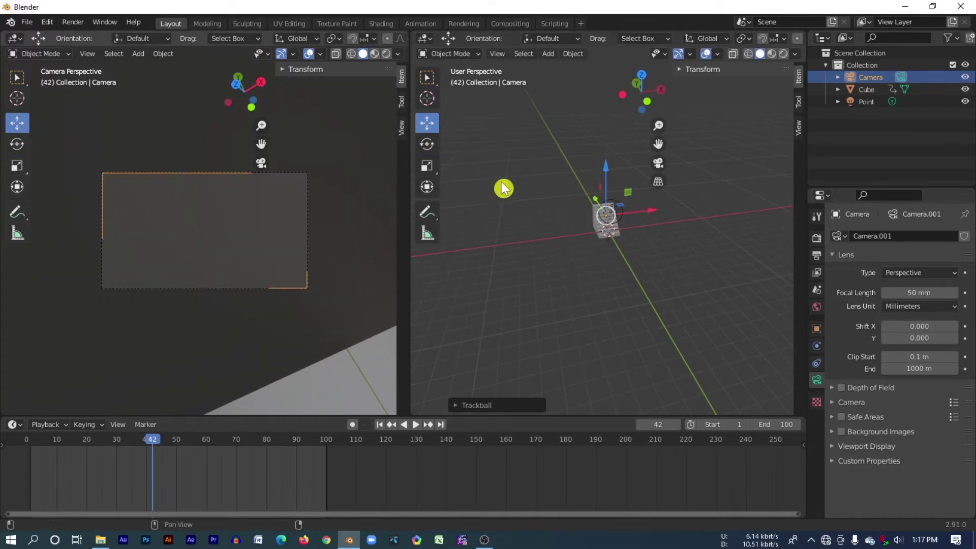
mouse_move(605, 172)
left_mouse_down()
mouse_move(611, 117)
mouse_move(624, 113)
mouse_move(626, 124)
mouse_move(720, 163)
mouse_move(688, 177)
left_mouse_up()
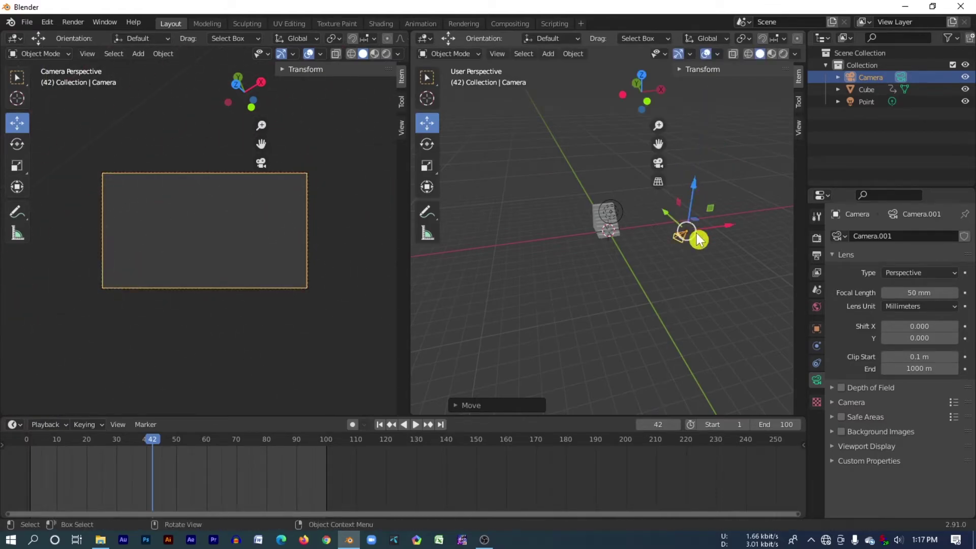
- Move the camera up and left, orbit the right view, then turn the camera toward the staircase
middle_click_drag(720, 186, 652, 242)
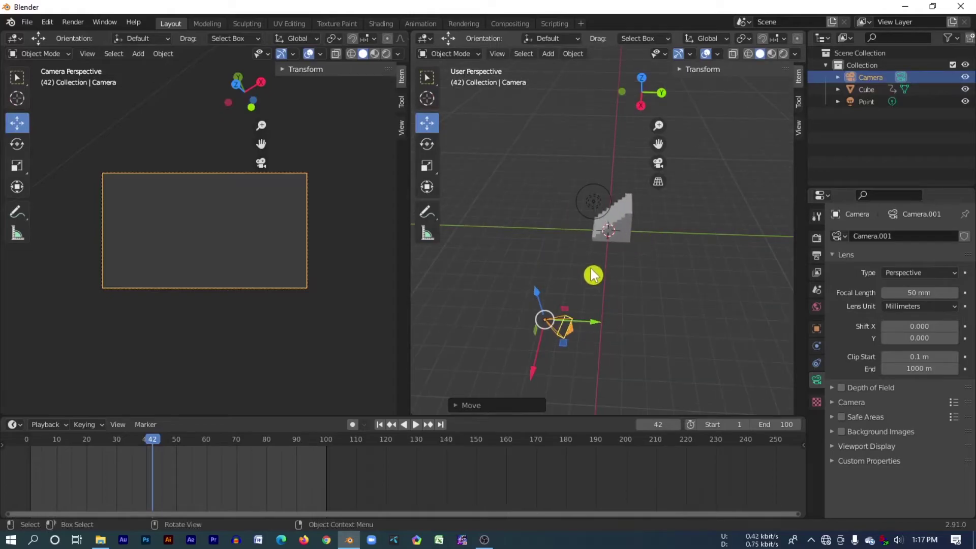
mouse_move(543, 317)
left_mouse_down()
mouse_move(529, 254)
mouse_move(548, 203)
mouse_move(545, 217)
left_mouse_up()
middle_click_drag(672, 239, 775, 247)
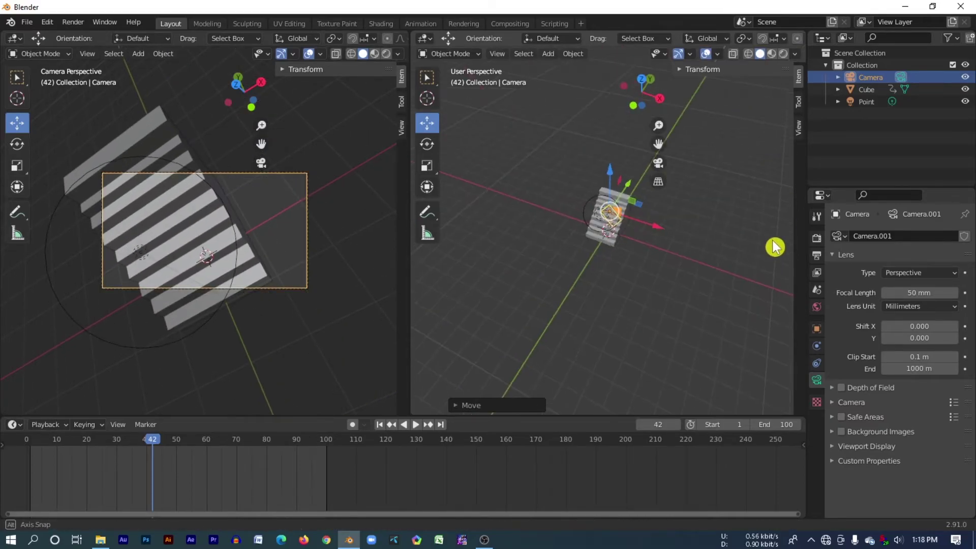
middle_click_drag(678, 253, 704, 249)
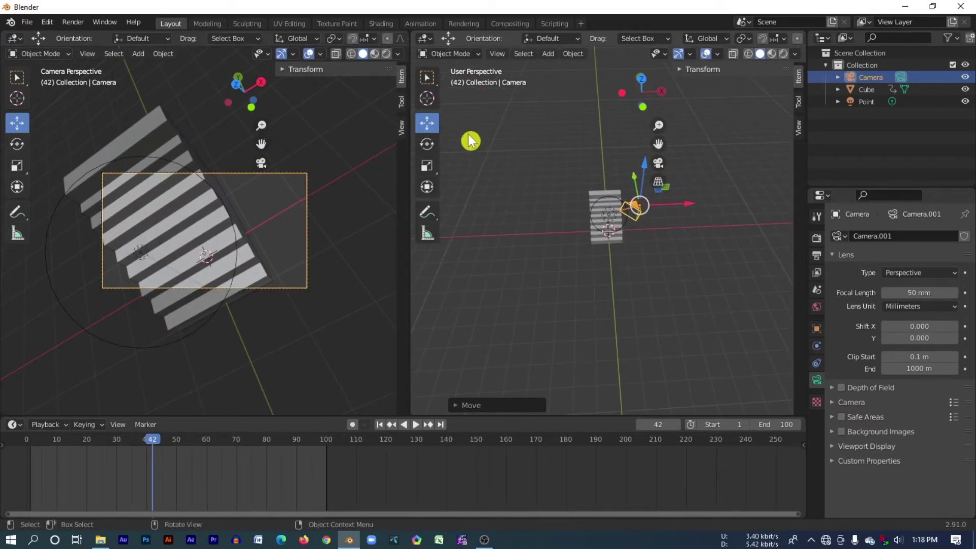
left_click(427, 144)
mouse_move(639, 166)
left_mouse_down()
mouse_move(626, 166)
mouse_move(651, 166)
mouse_move(627, 207)
mouse_move(649, 212)
mouse_move(593, 213)
mouse_move(598, 225)
left_mouse_up()
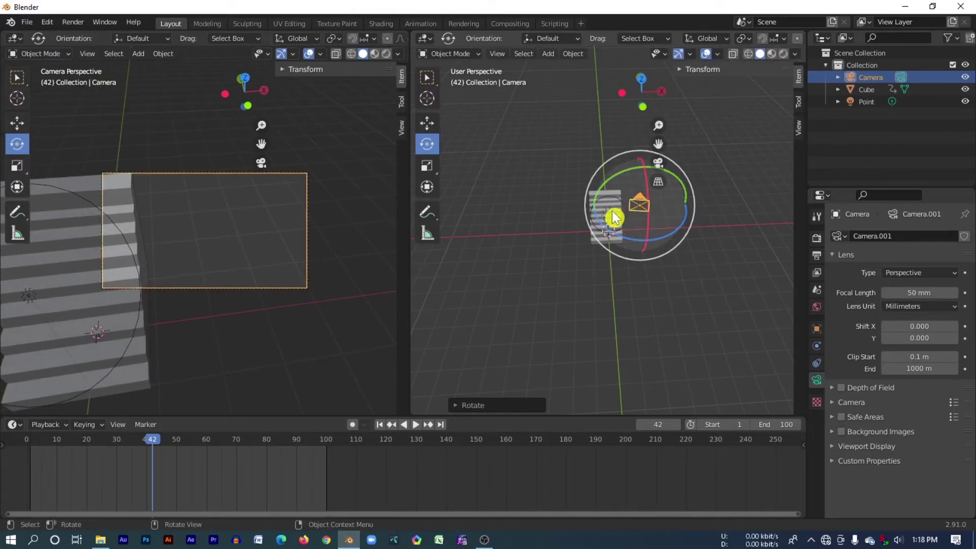
- Shift the camera left along X, turn it around its vertical axis, and lower it slightly
left_click(17, 123)
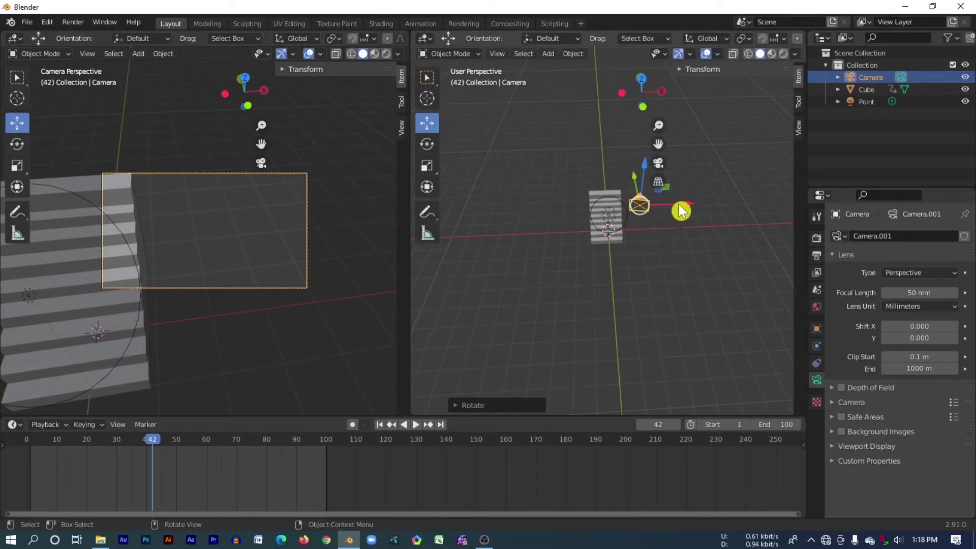
left_click_drag(681, 211, 632, 220)
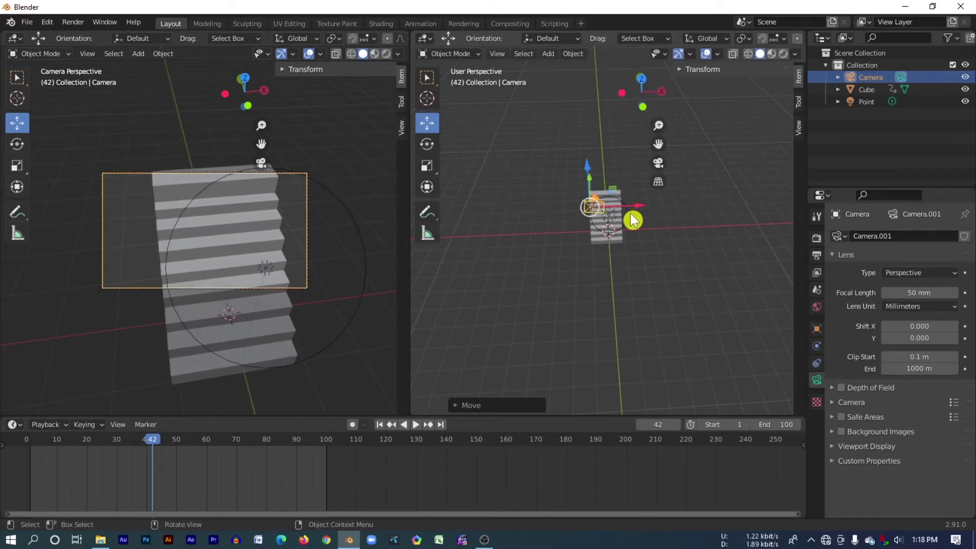
left_click(17, 144)
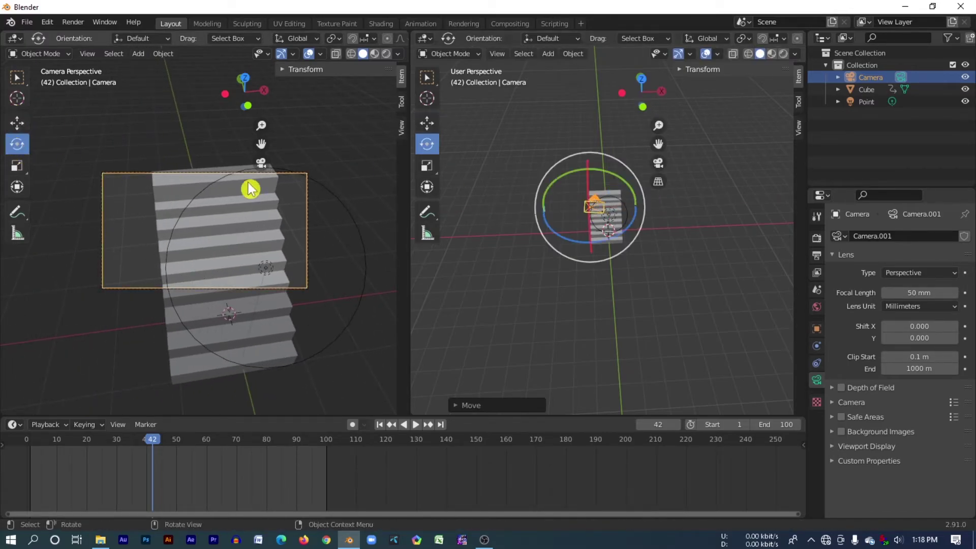
left_click_drag(573, 175, 563, 176)
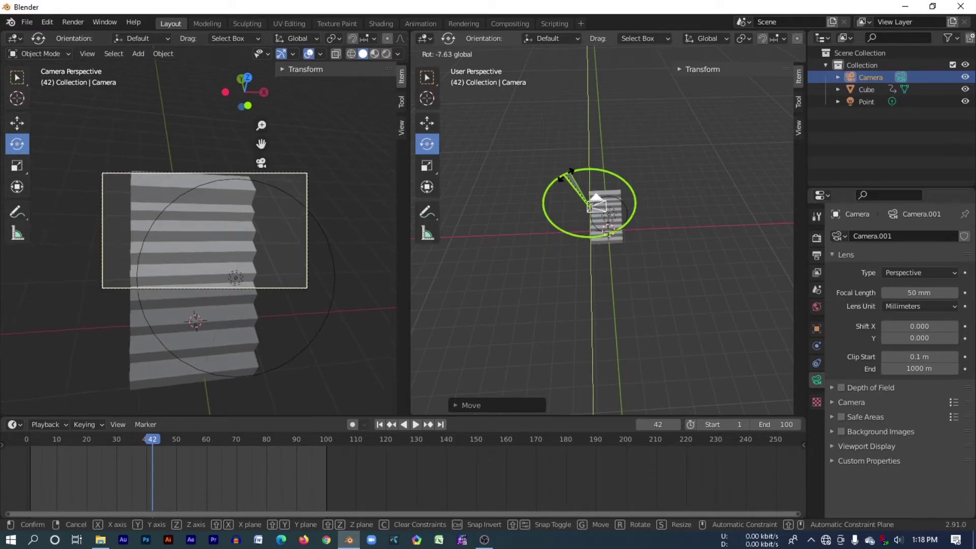
left_click_drag(564, 175, 639, 209)
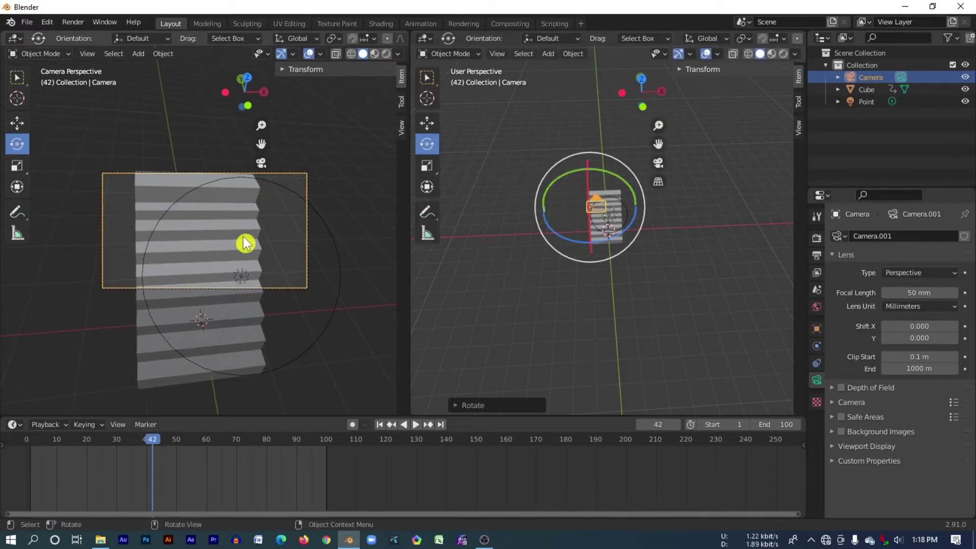
left_click(18, 127)
left_click_drag(589, 166, 602, 199)
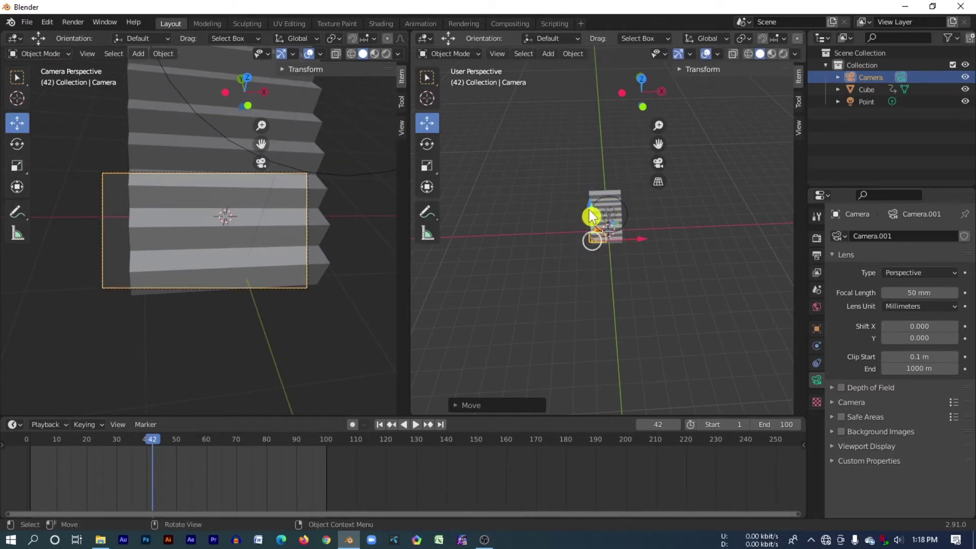
- Tilt the camera to look up the stairs, deselect it, and orbit the right view to an angled perspective
mouse_move(591, 214)
middle_mouse_down()
mouse_move(629, 213)
mouse_move(508, 216)
mouse_move(436, 183)
middle_mouse_up()
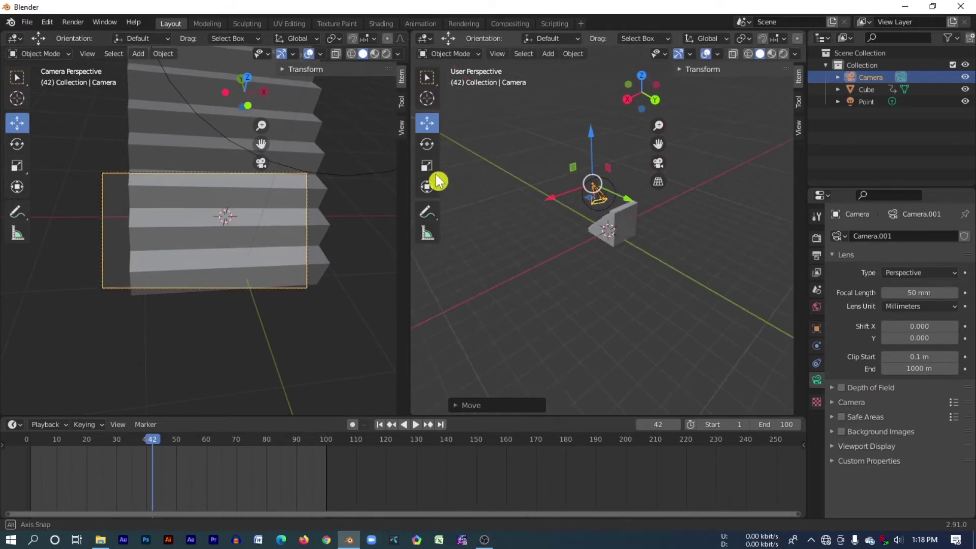
left_click(17, 144)
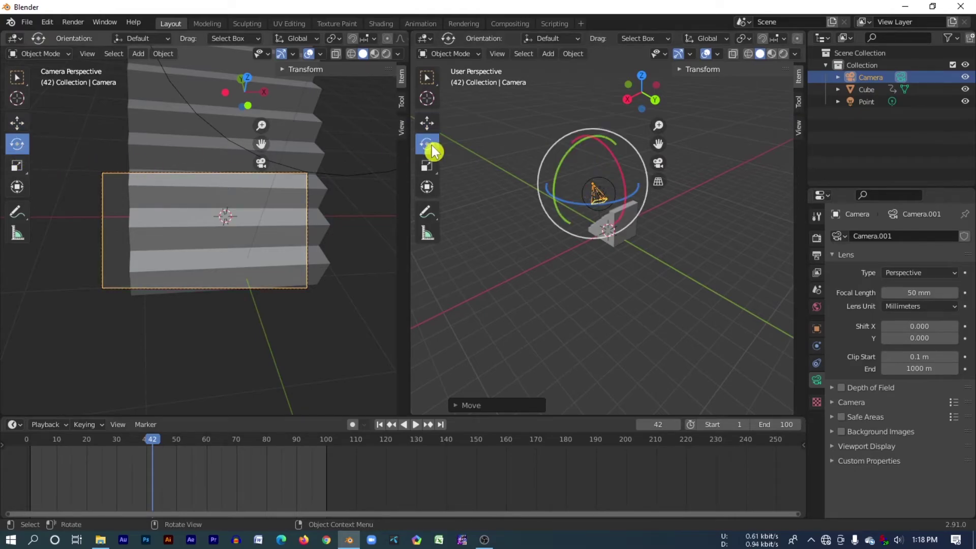
left_click_drag(621, 177, 612, 154)
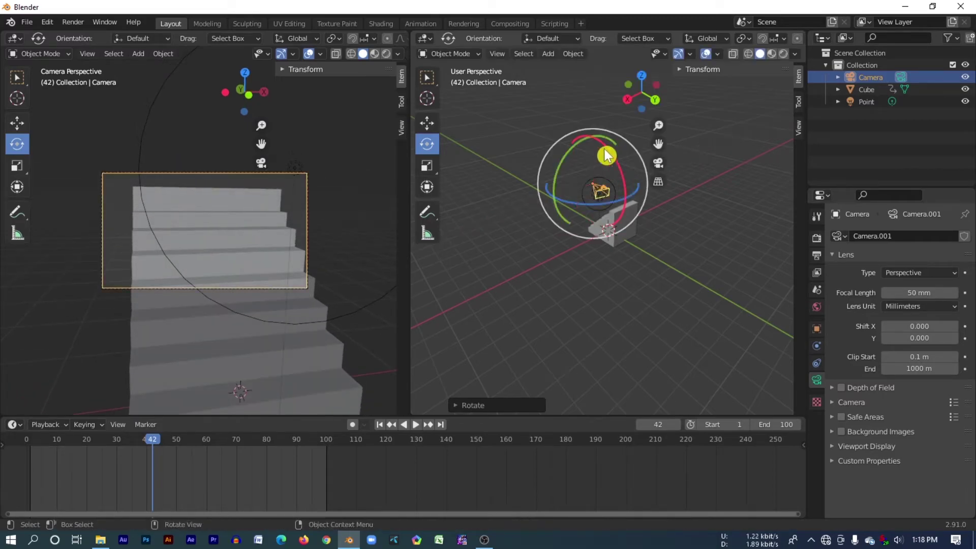
left_click(572, 318)
mouse_move(697, 283)
middle_mouse_down()
mouse_move(658, 239)
mouse_move(726, 244)
mouse_move(666, 252)
middle_mouse_up()
scroll(593, 234, "up", 3)
mouse_move(594, 234)
middle_mouse_down()
mouse_move(695, 238)
mouse_move(665, 242)
middle_mouse_up()
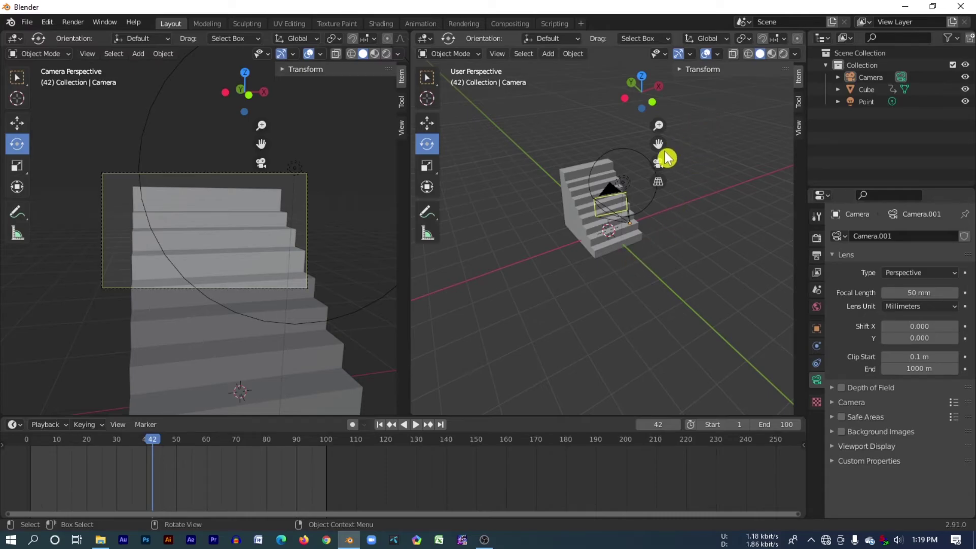
- Keyframe the camera's location (X -0.99348, Y -2.6528, Z 2.1849 m) at frame 0
left_click(684, 71)
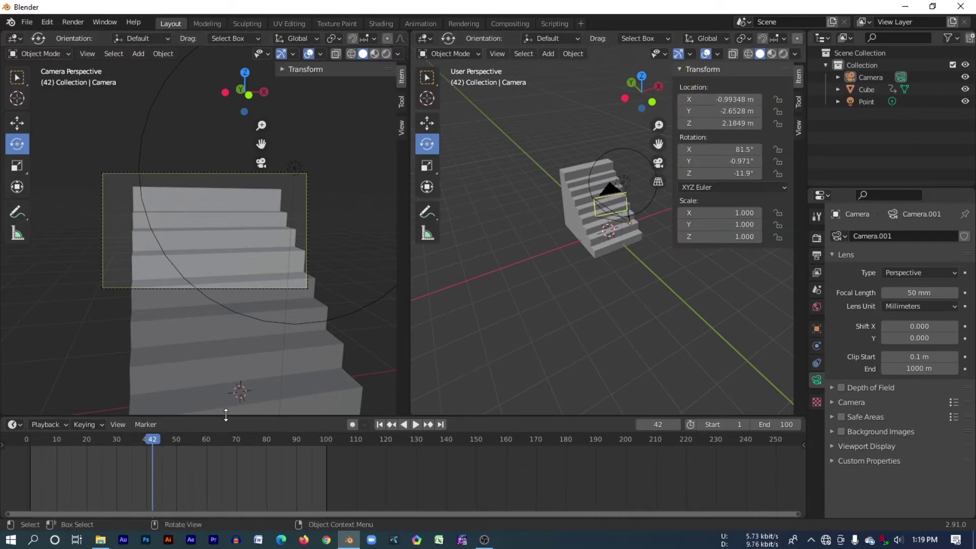
mouse_move(149, 441)
left_mouse_down()
mouse_move(14, 463)
mouse_move(249, 464)
mouse_move(19, 469)
left_mouse_up()
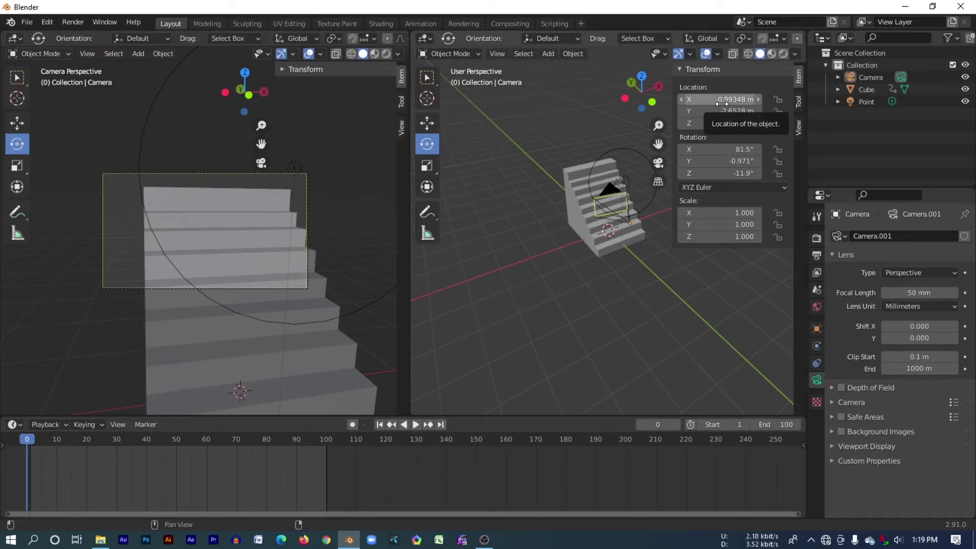
key("i")
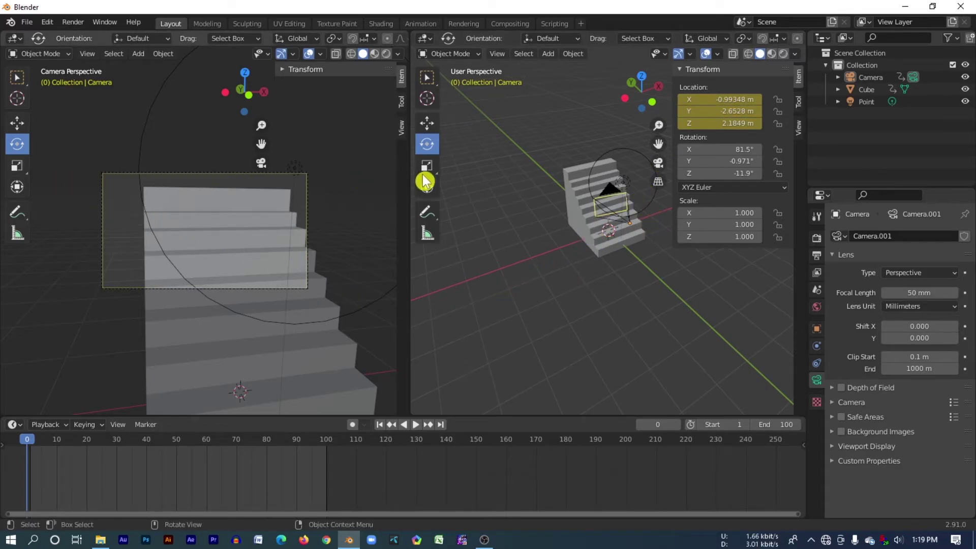
- Select the staircase with the Move tool and scrub to frame 19, where it sits at X -5.1811 m
left_click(621, 196)
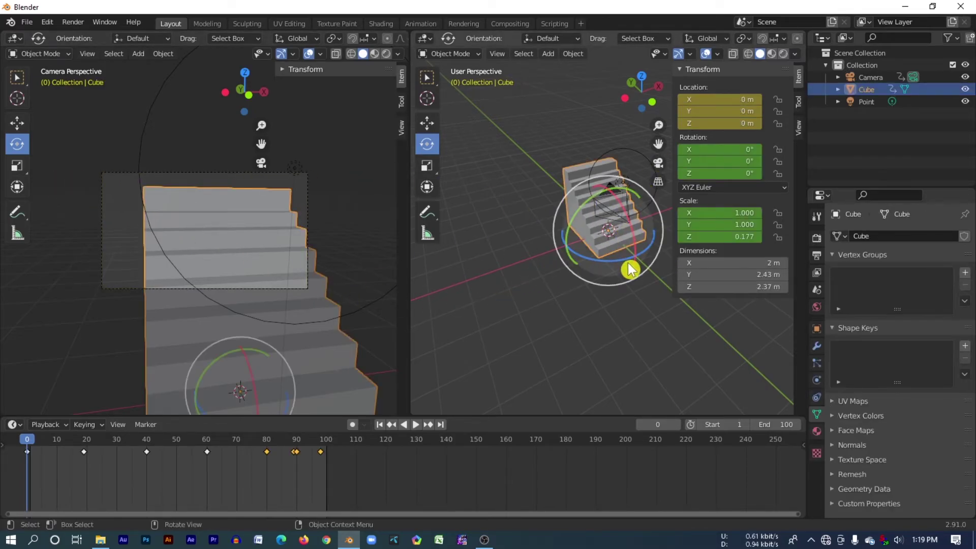
left_click(17, 123)
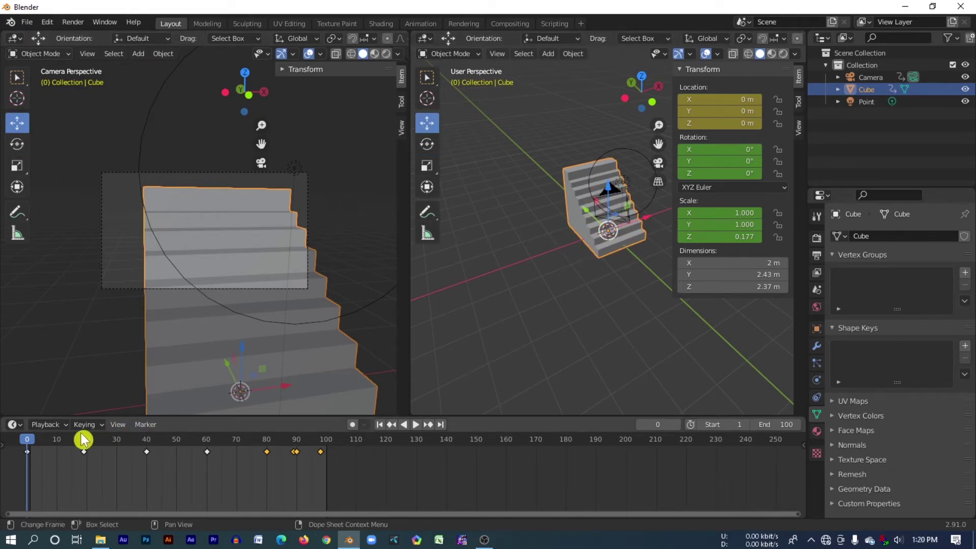
mouse_move(32, 439)
left_mouse_down()
mouse_move(120, 456)
mouse_move(87, 461)
left_mouse_up()
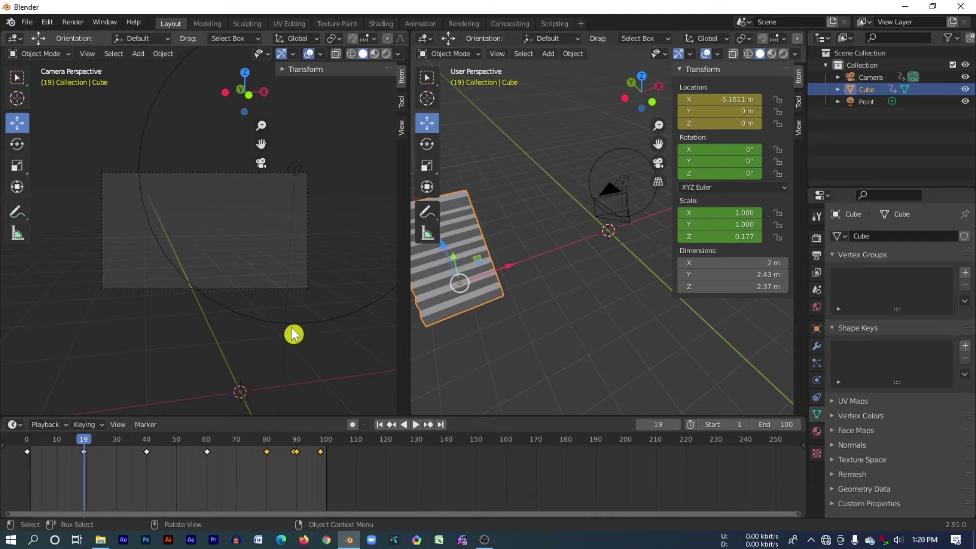
- Select the camera, slide it along X away from the stairs, and keyframe its location at frame 19
left_click(613, 215)
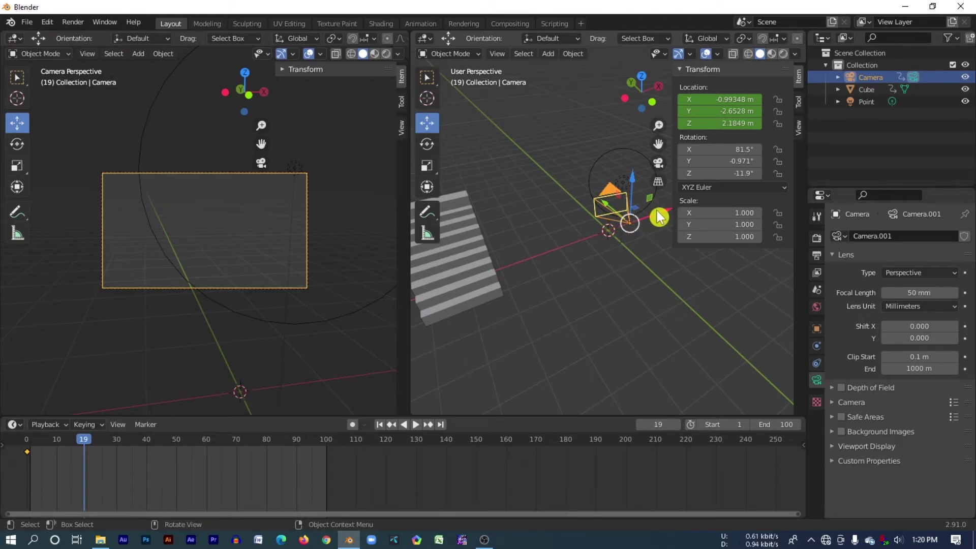
left_click_drag(659, 218, 444, 311)
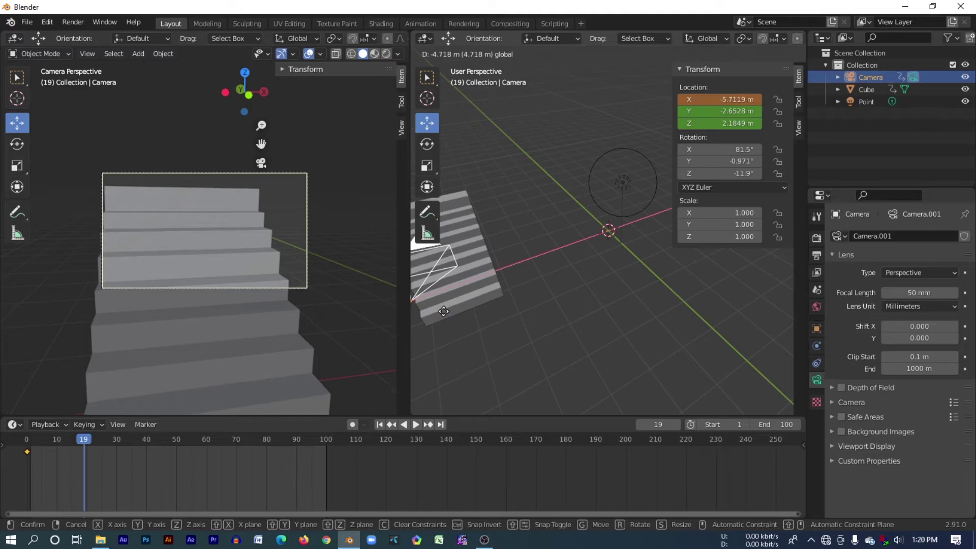
left_click_drag(443, 312, 441, 322)
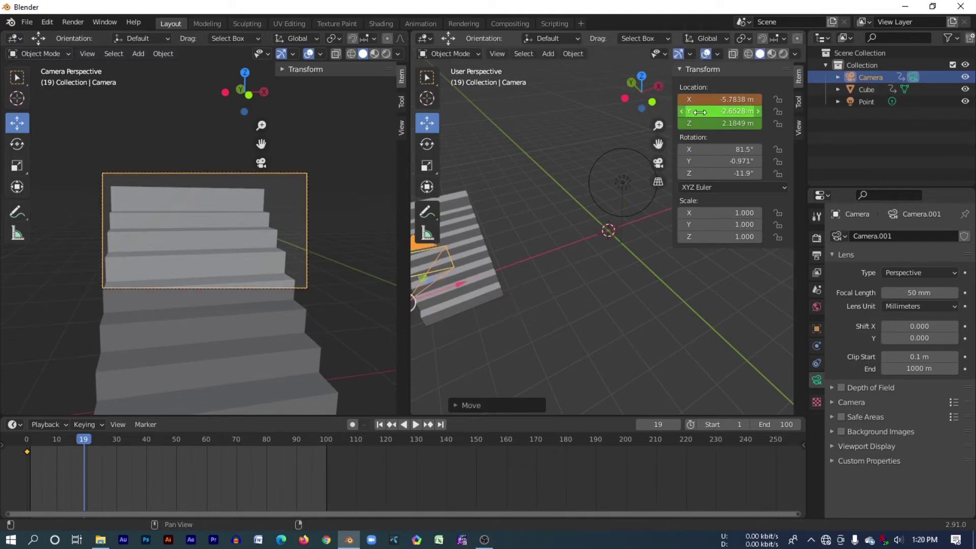
key("i")
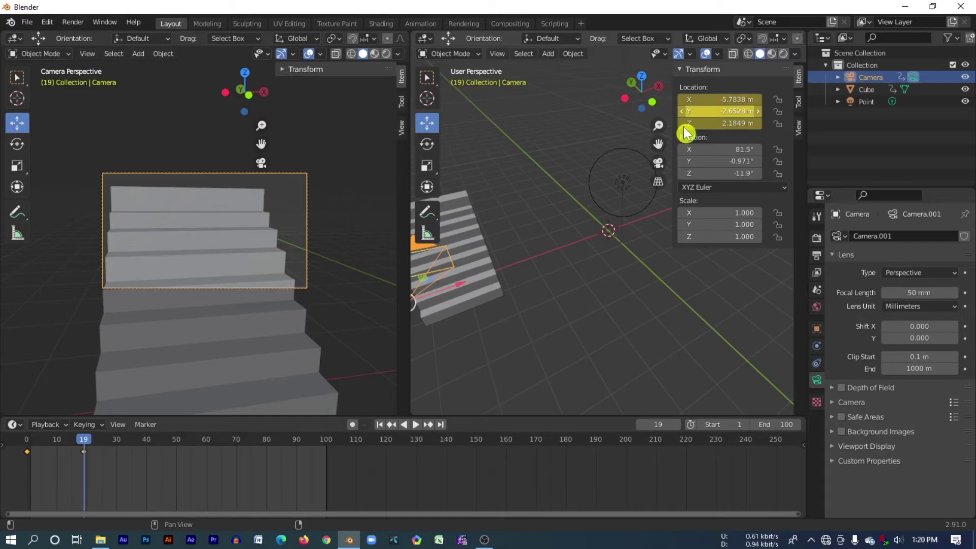
- At frame 44, move the camera back along X to frame the stairs and keyframe its location
left_click_drag(87, 450, 161, 451)
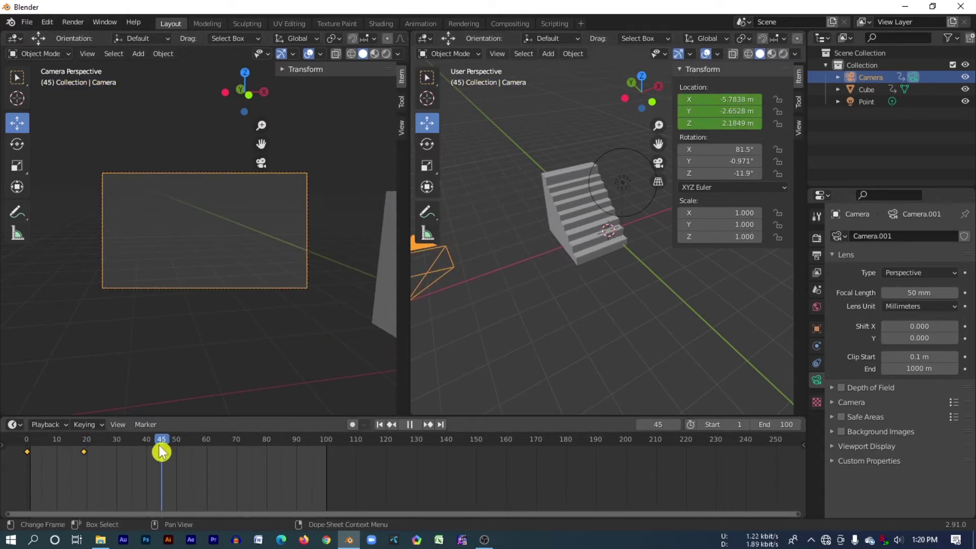
left_click_drag(161, 451, 158, 451)
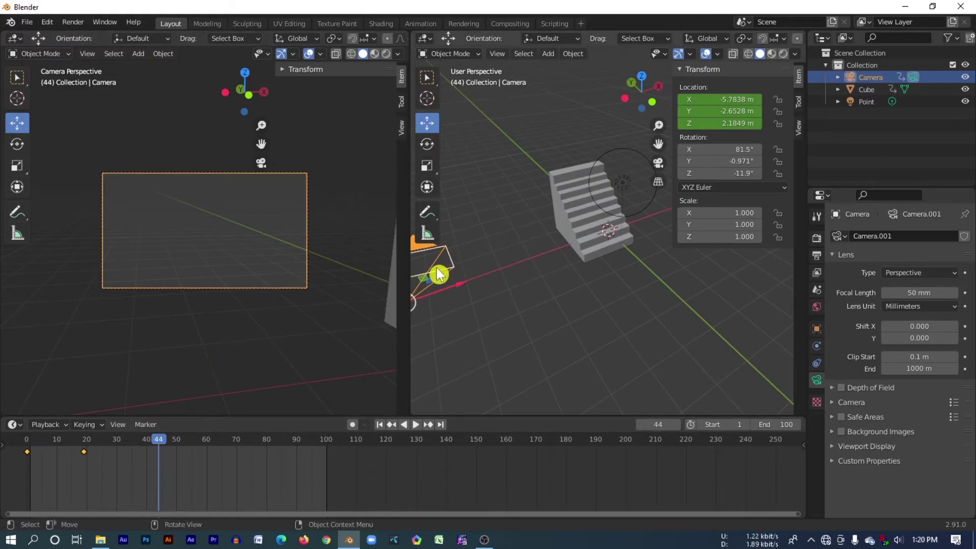
left_click_drag(450, 291, 685, 208)
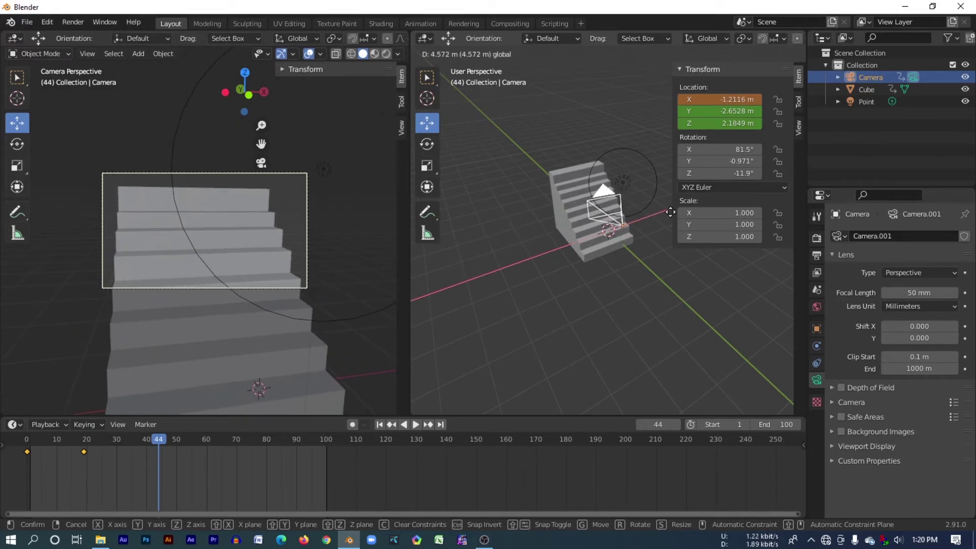
left_click_drag(686, 208, 663, 209)
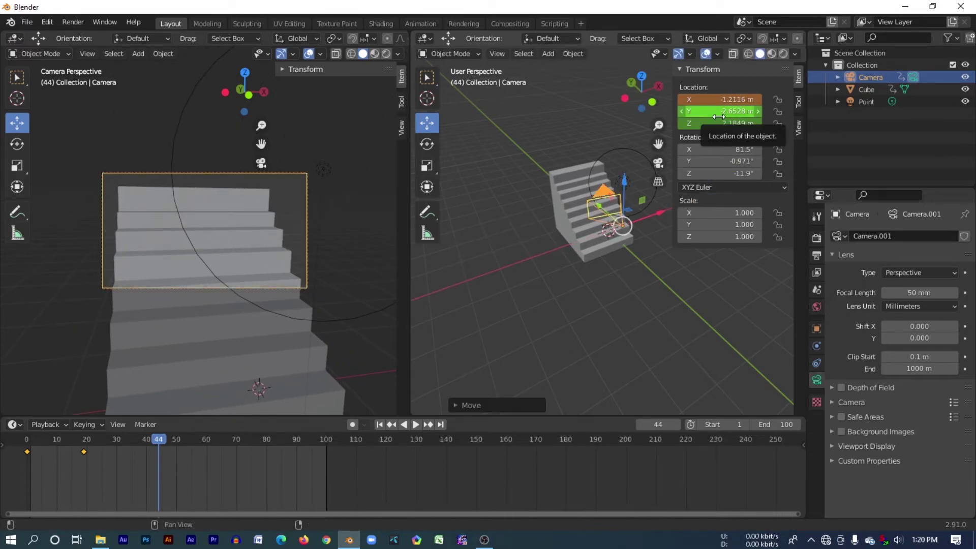
key("i")
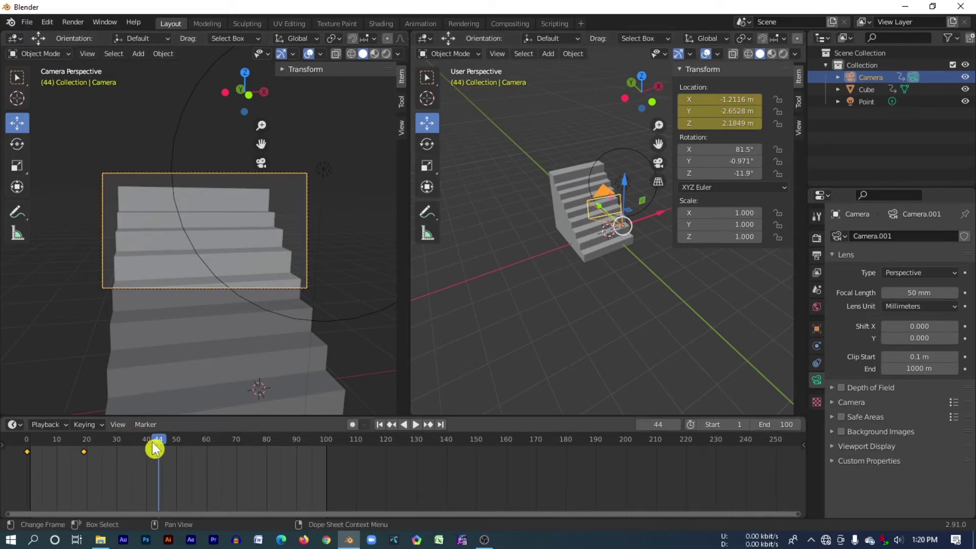
- Keyframe new X positions for the camera at frames 65 and 81, then play the motion back
mouse_move(155, 447)
left_mouse_down()
mouse_move(235, 451)
mouse_move(221, 451)
left_mouse_up()
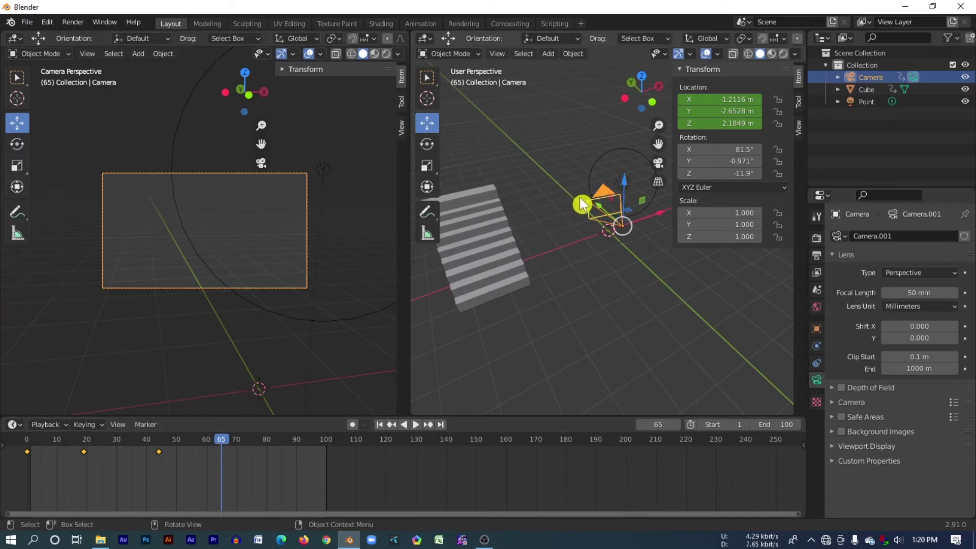
left_click_drag(651, 220, 497, 295)
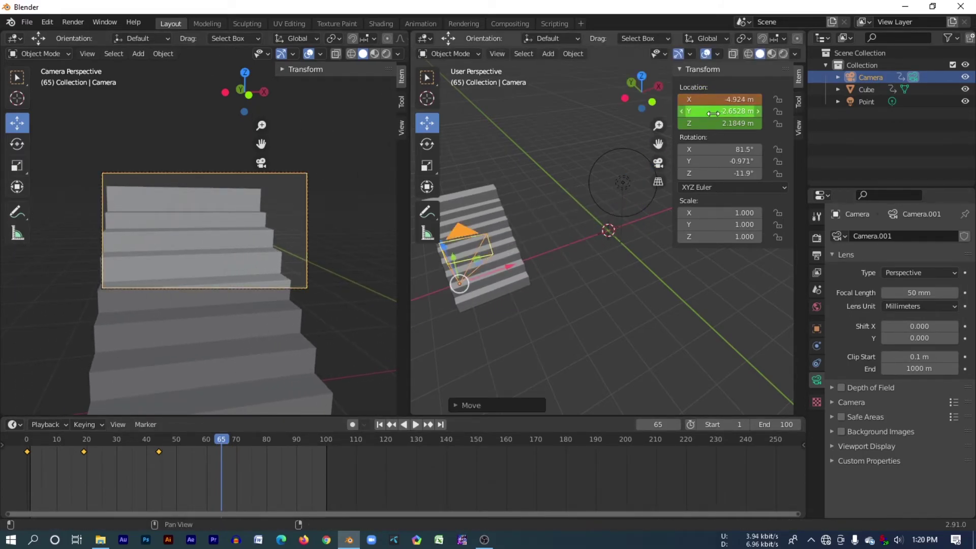
key("i")
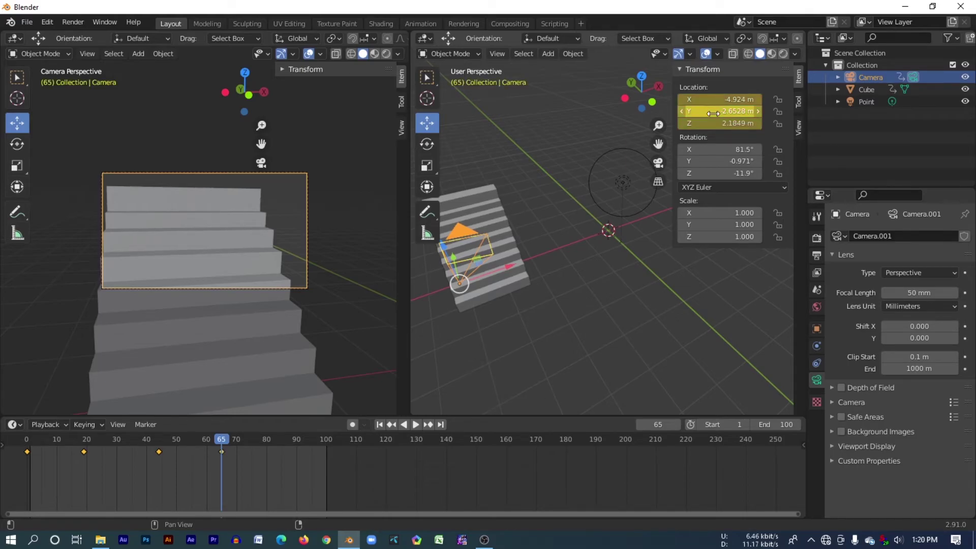
left_click_drag(224, 440, 271, 446)
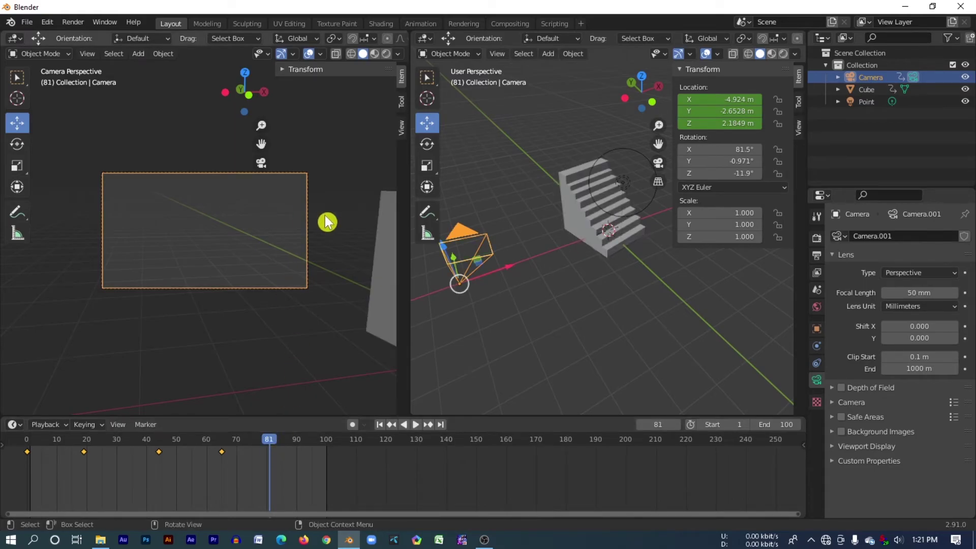
key("g")
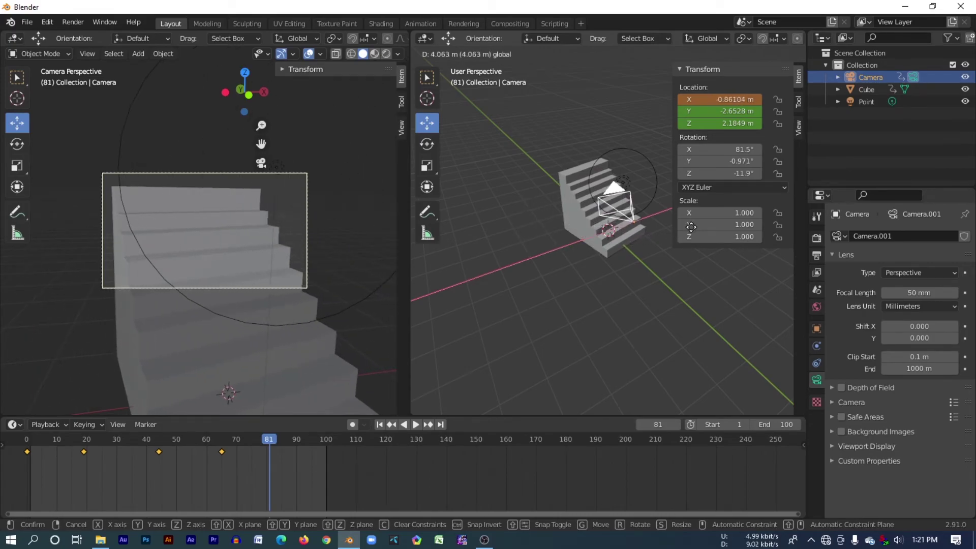
left_click(707, 208)
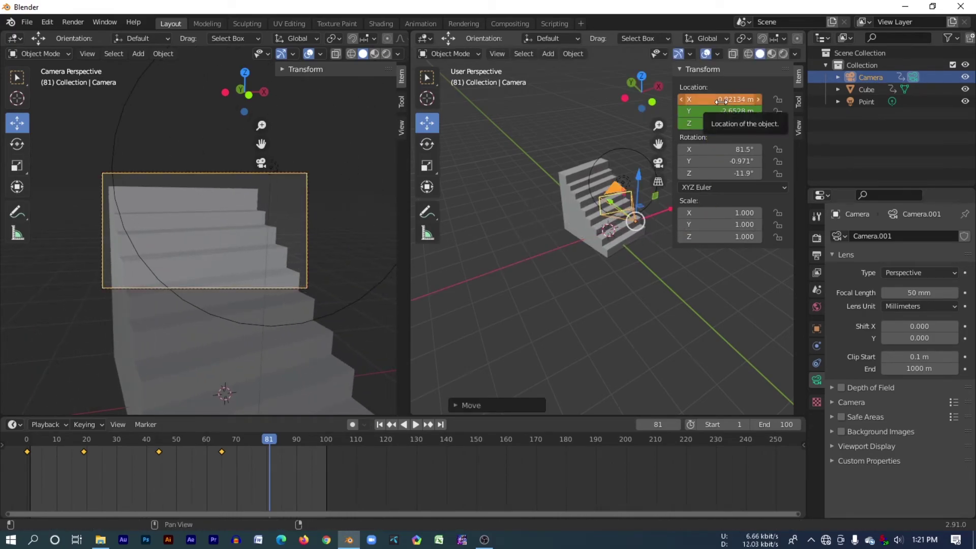
key("i")
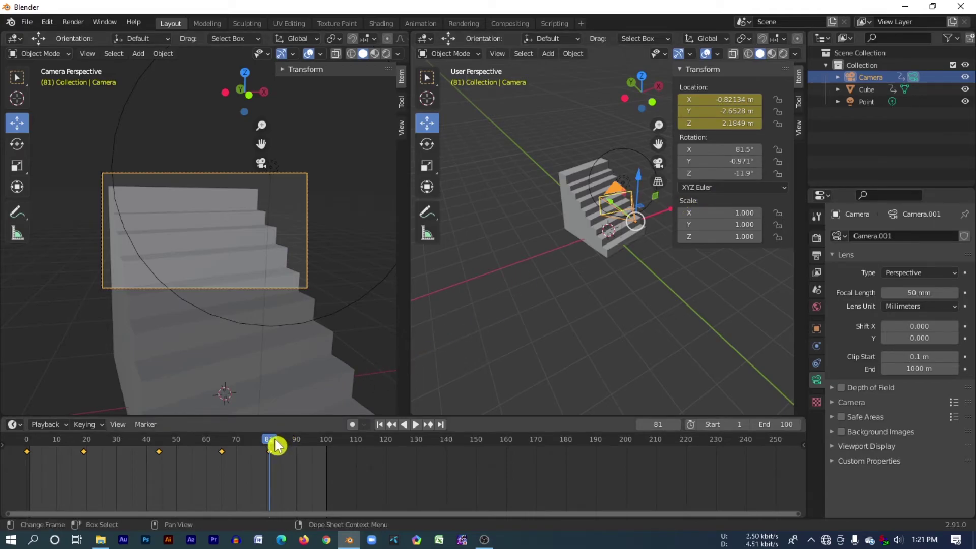
key("space")
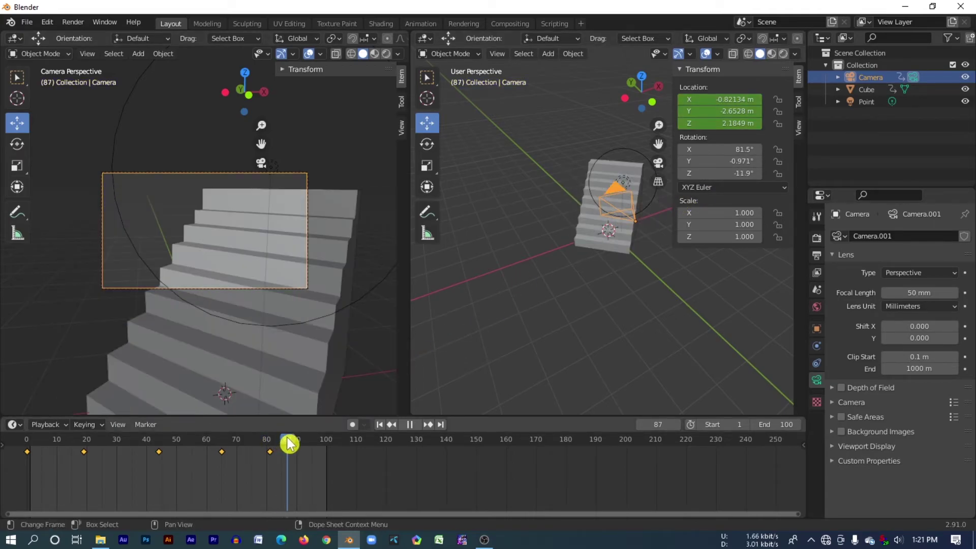
key("space")
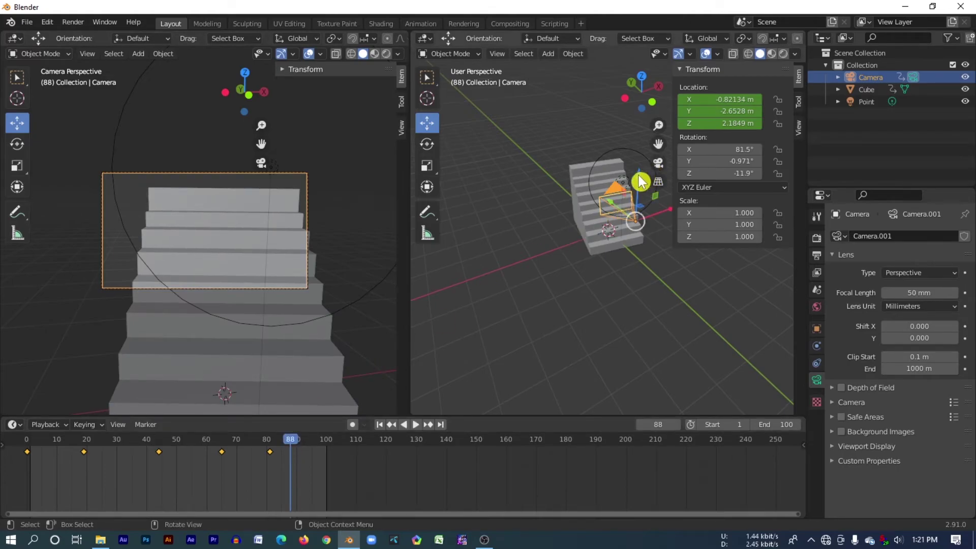
- Lower the camera along Z to stair level, keyframe it at frame 88, and preview
left_click_drag(641, 181, 639, 230)
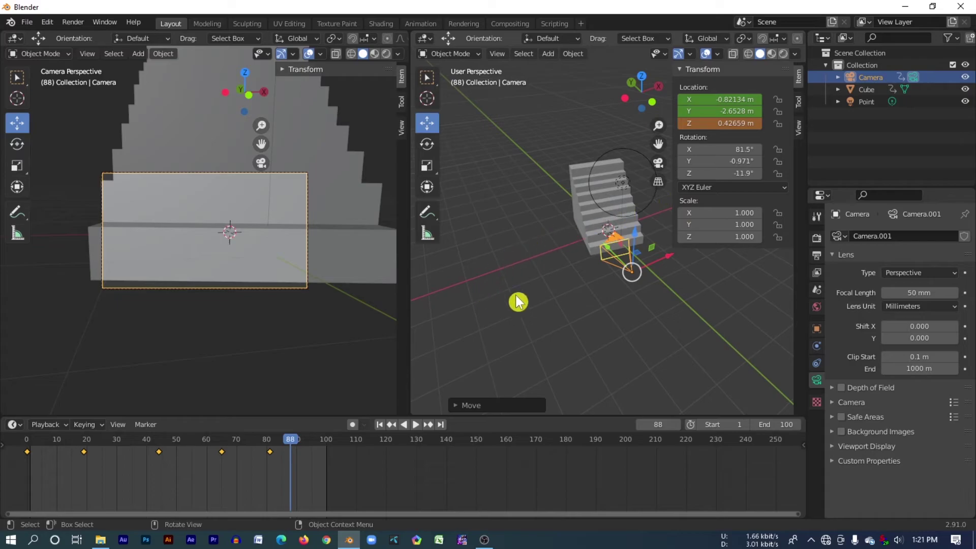
key("i")
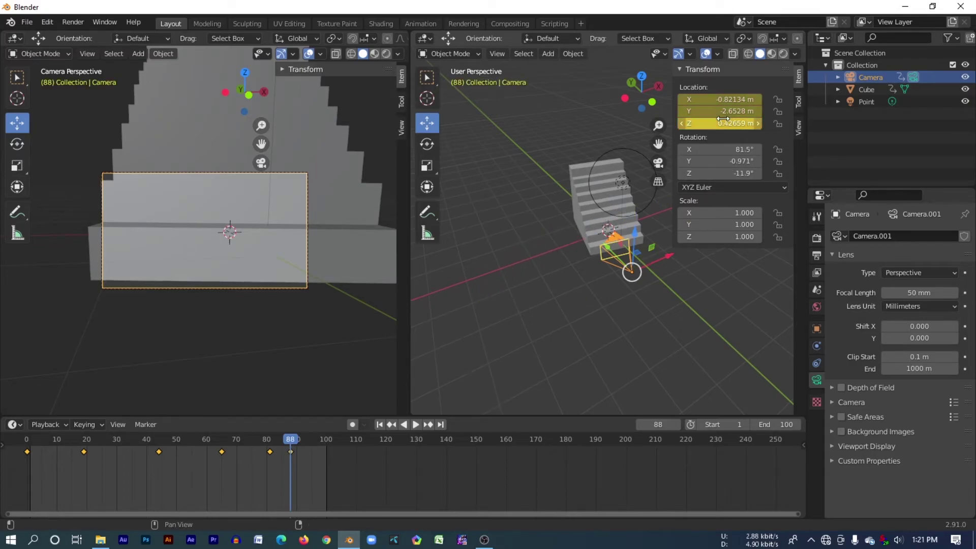
left_click_drag(295, 448, 299, 447)
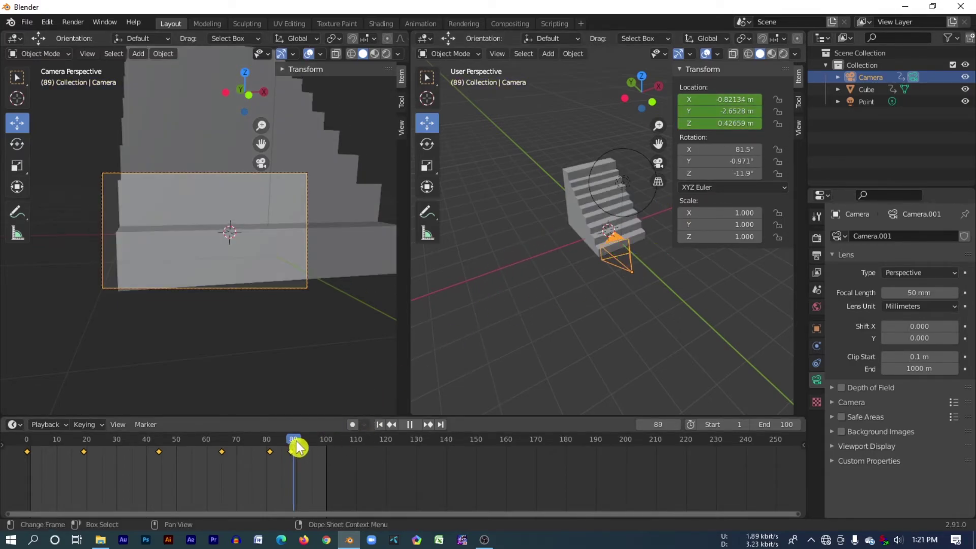
key("space")
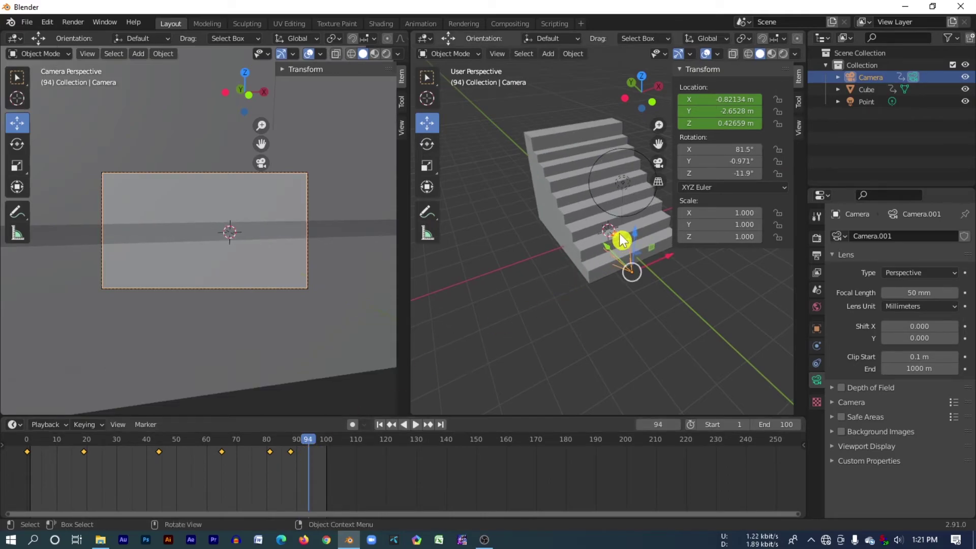
- Move the camera back, up and sideways (X -2.1083, Y -9.2758, Z 3.6921), keyframe at frame 94, and replay
left_click_drag(622, 240, 632, 207)
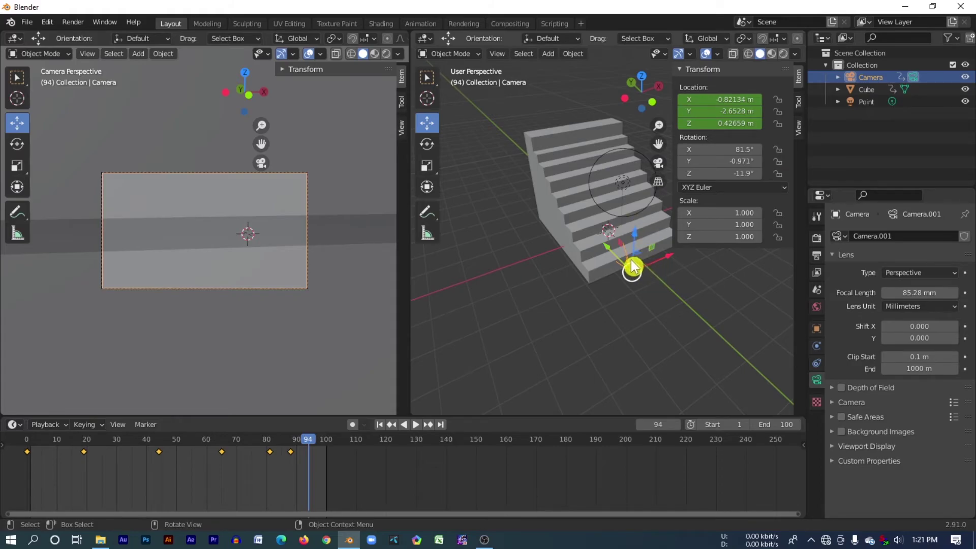
mouse_move(661, 298)
middle_mouse_down()
mouse_move(626, 284)
mouse_move(532, 285)
middle_mouse_up()
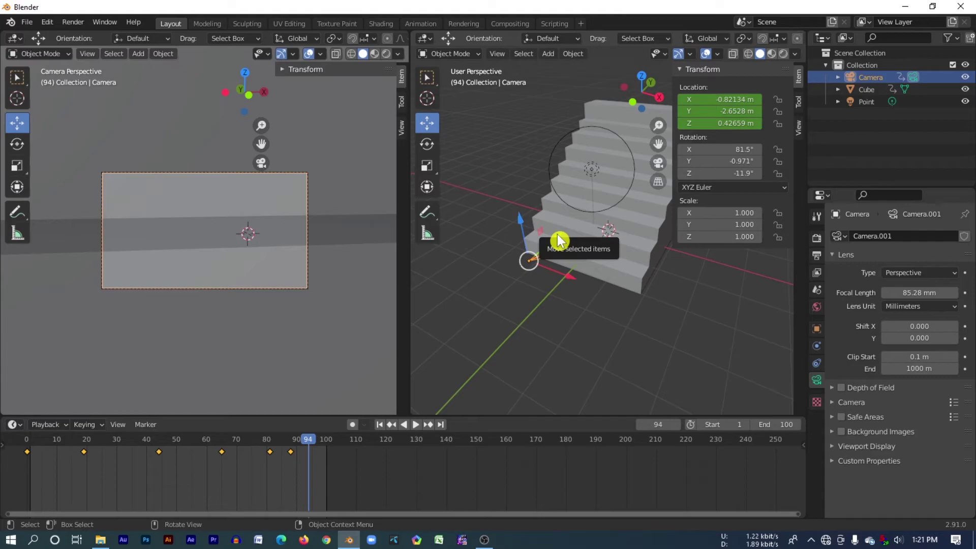
mouse_move(559, 241)
left_mouse_down()
mouse_move(413, 389)
mouse_move(751, 220)
left_mouse_up()
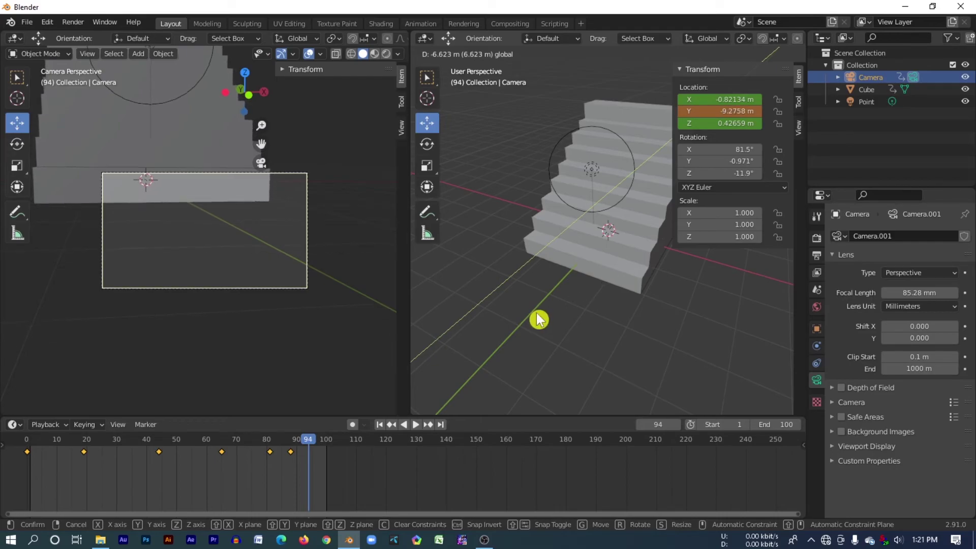
left_click_drag(751, 220, 534, 320)
scroll(517, 242, "down", 5)
mouse_move(540, 246)
middle_mouse_down()
mouse_move(617, 221)
mouse_move(539, 249)
middle_mouse_up()
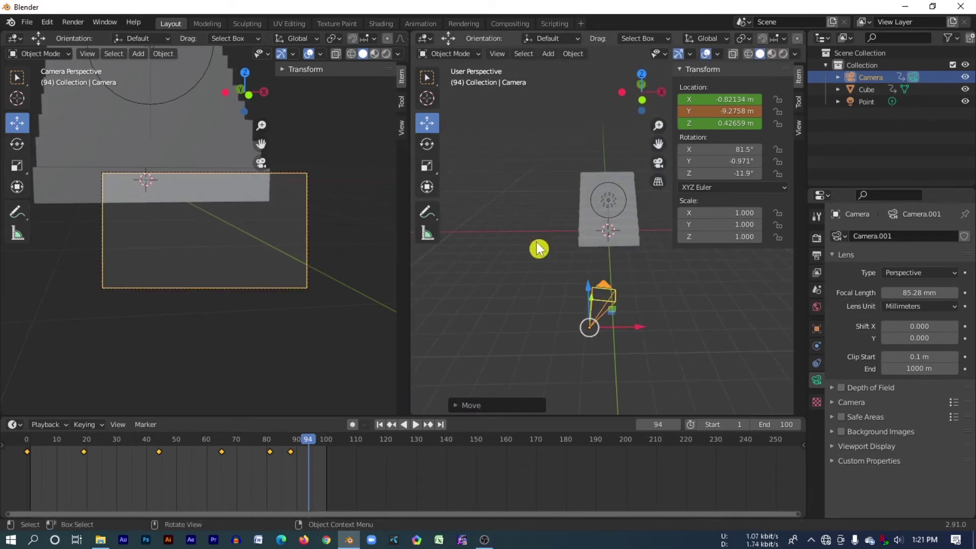
left_click_drag(587, 296, 585, 201)
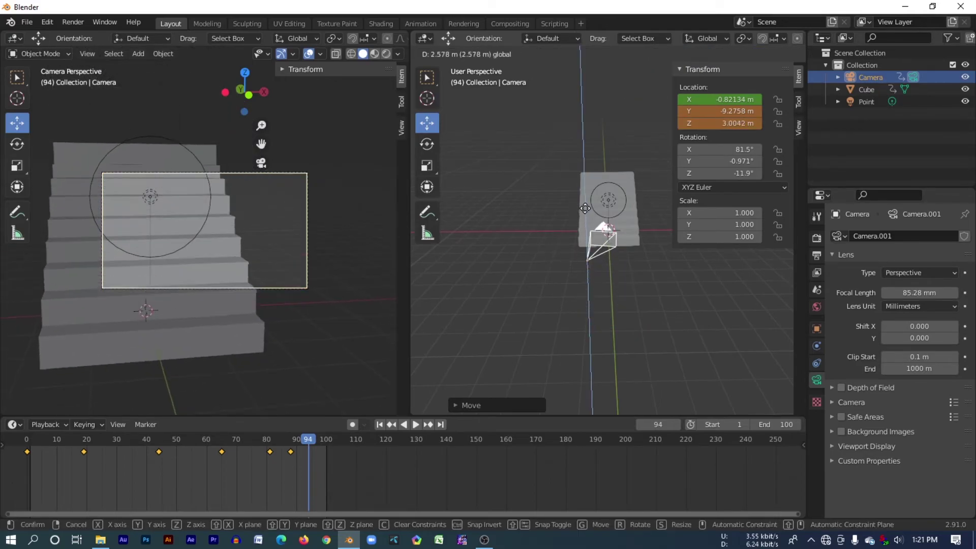
left_click_drag(639, 245, 591, 244)
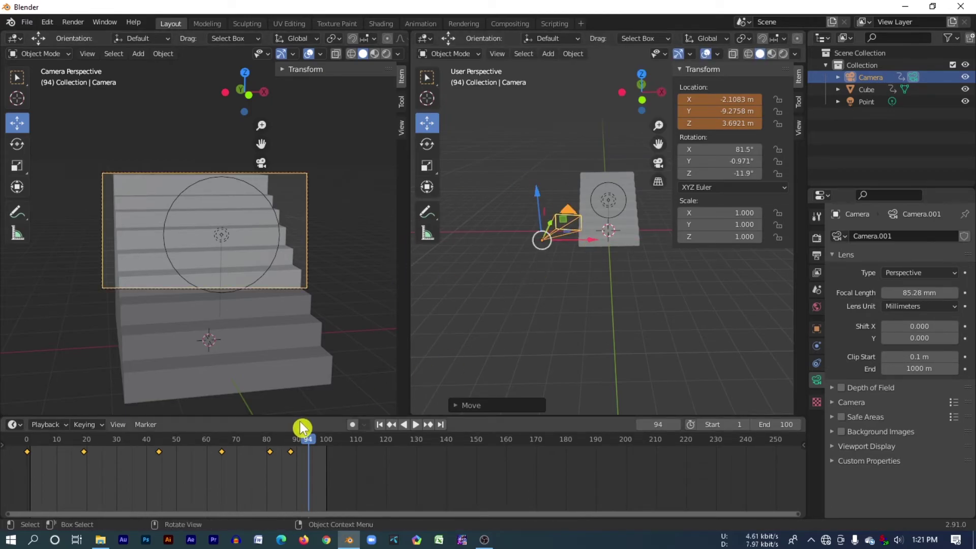
key("i")
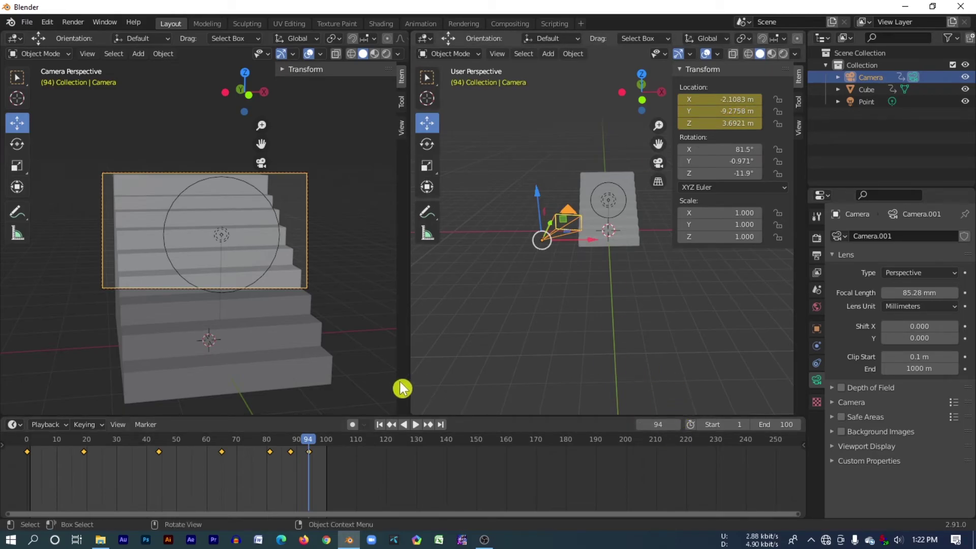
key("space")
left_click_drag(312, 441, 27, 451)
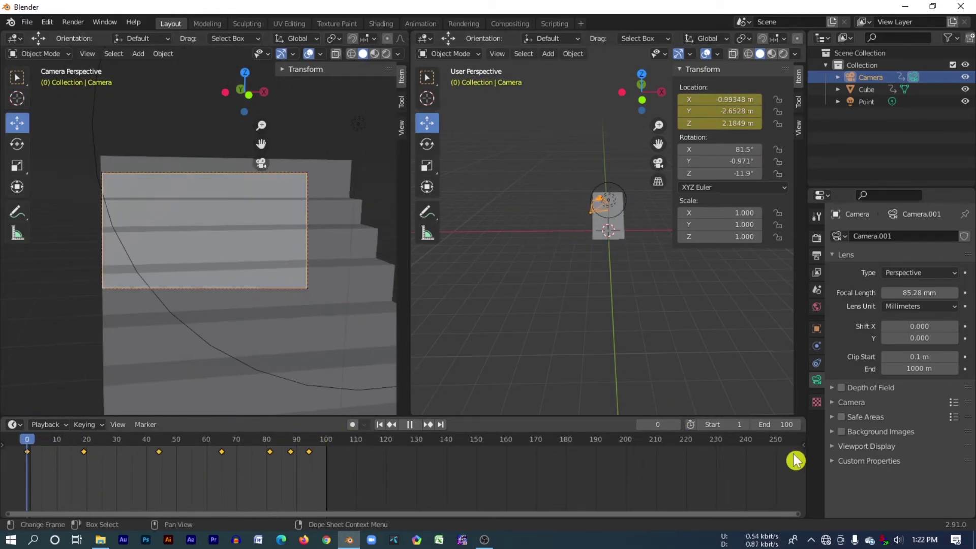
- Play the fly-through, pause it at frame 95, and begin joining the two viewports
key("space")
key("space")
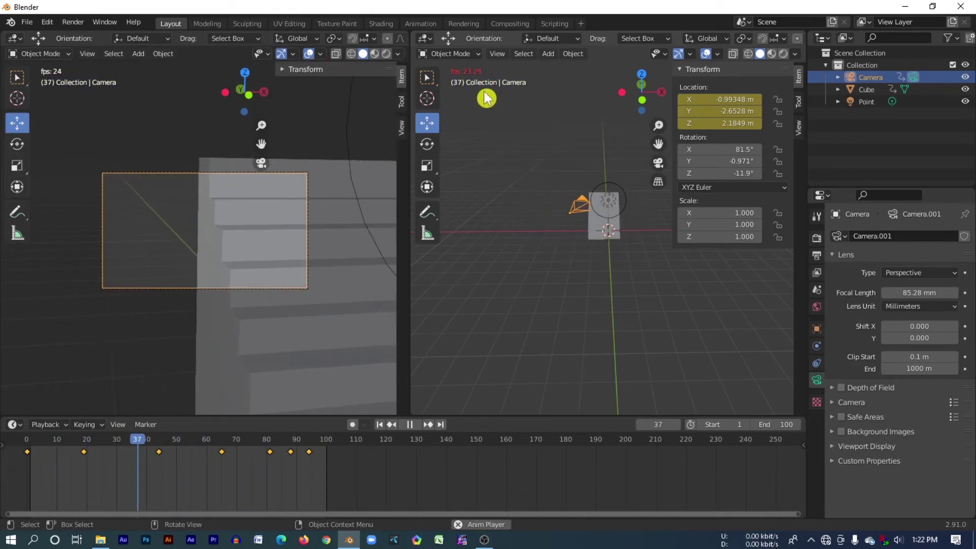
left_click(410, 425)
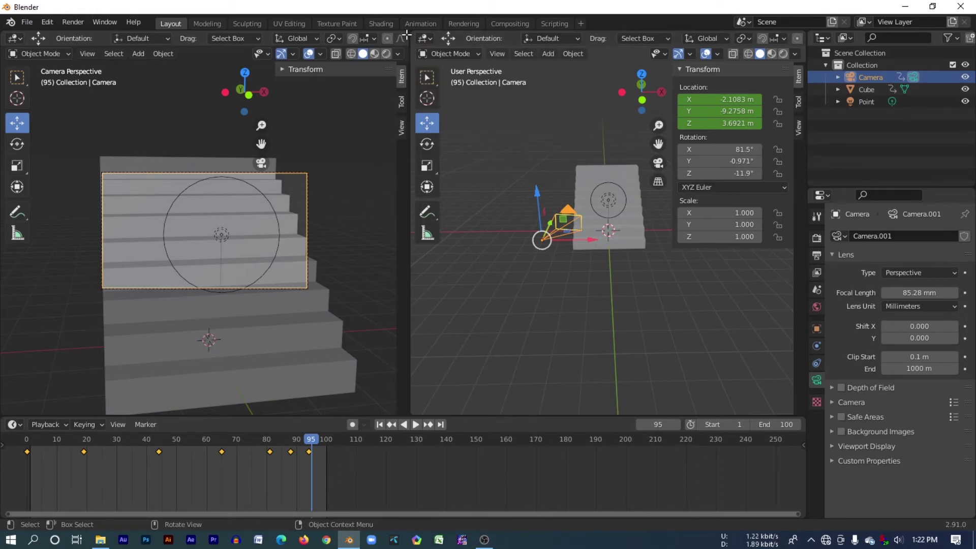
left_click_drag(407, 34, 421, 36)
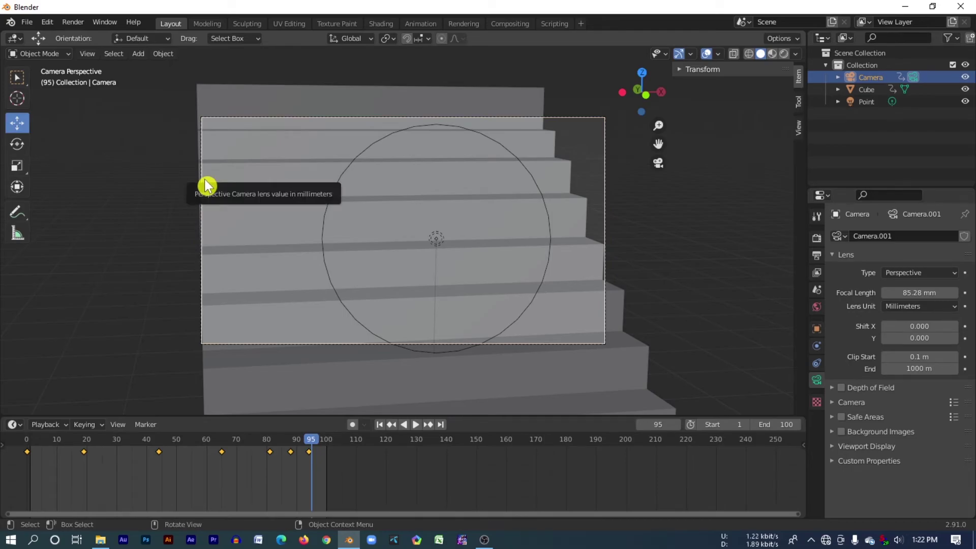
- Zoom out the single merged camera view of the staircase at frame 95
scroll(635, 231, "down", 1)
scroll(611, 249, "down", 1)
scroll(569, 275, "down", 1)
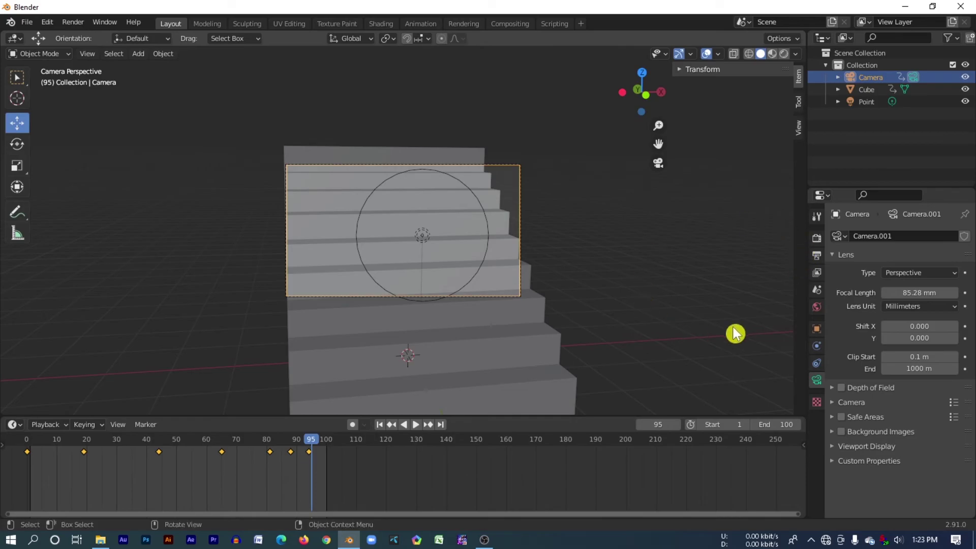
- Show the Render, then Output properties: 1920×1080 px, frames 1–100, 24 fps, PNG
left_click(818, 239)
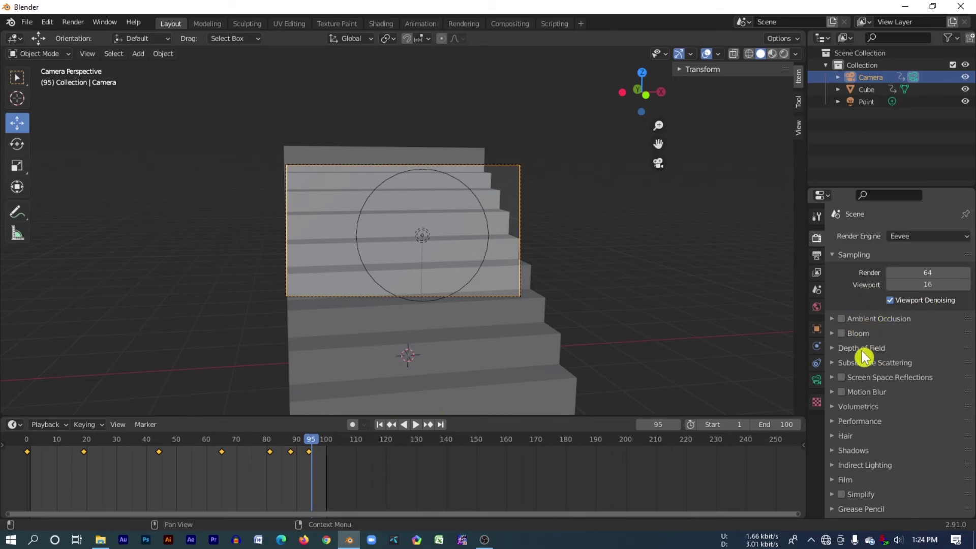
left_click(820, 258)
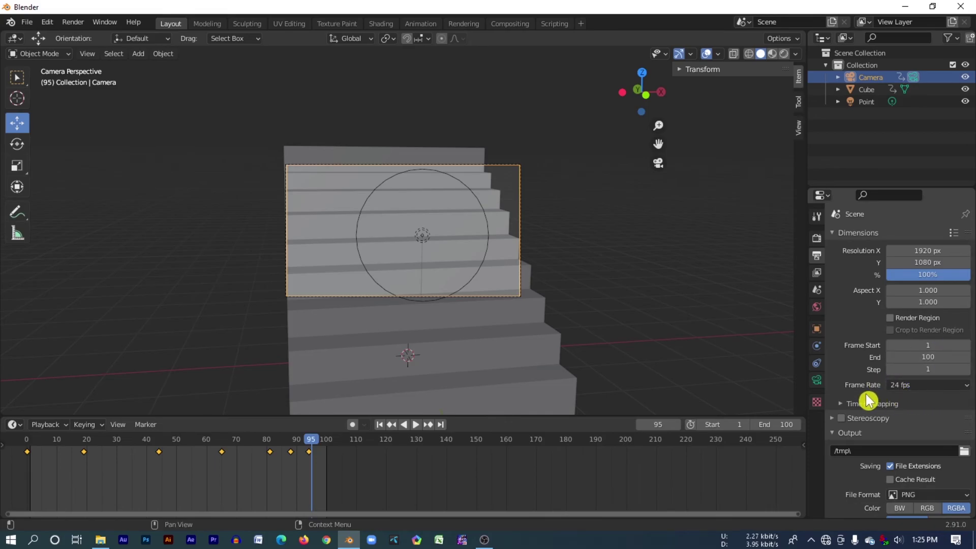
- Leave the frame rate at 24 fps and browse for the render output folder
left_click(910, 388)
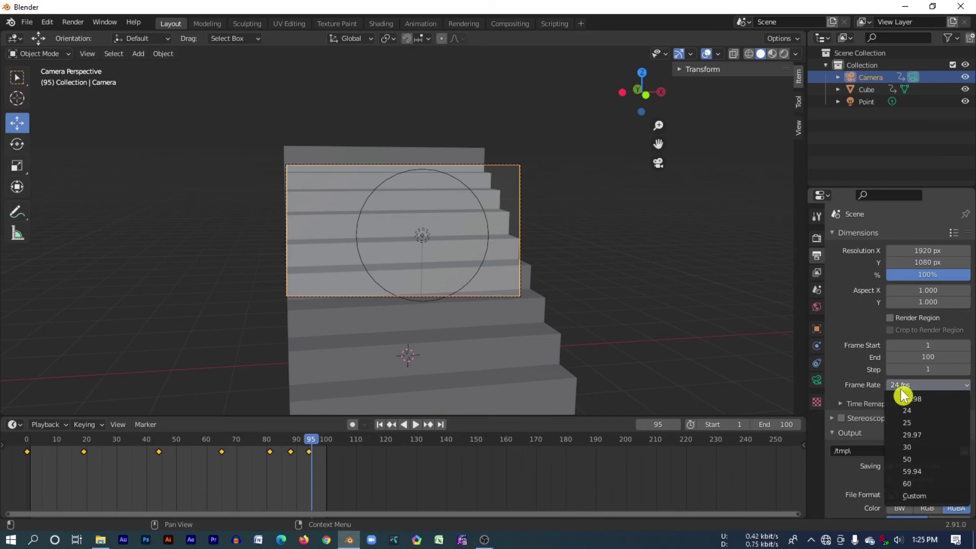
left_click(925, 410)
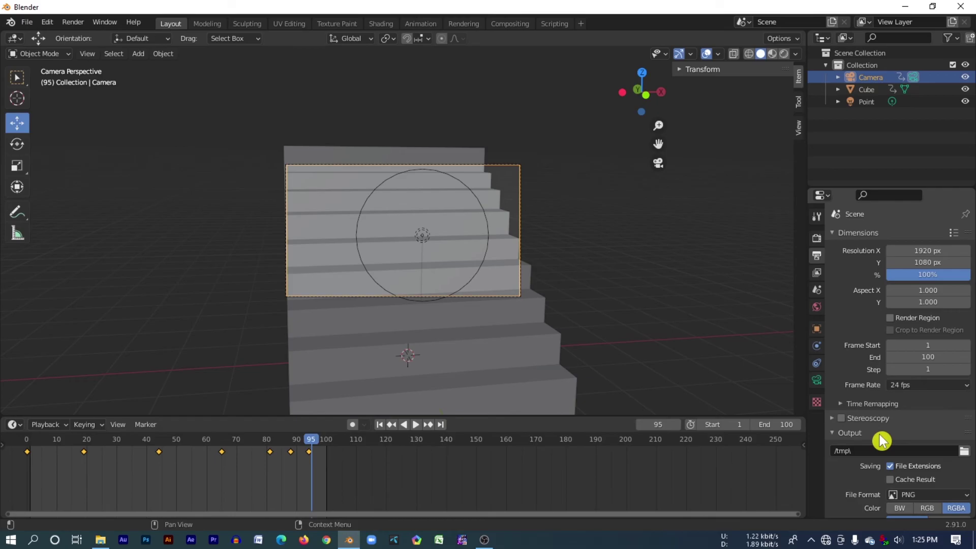
left_click(935, 387)
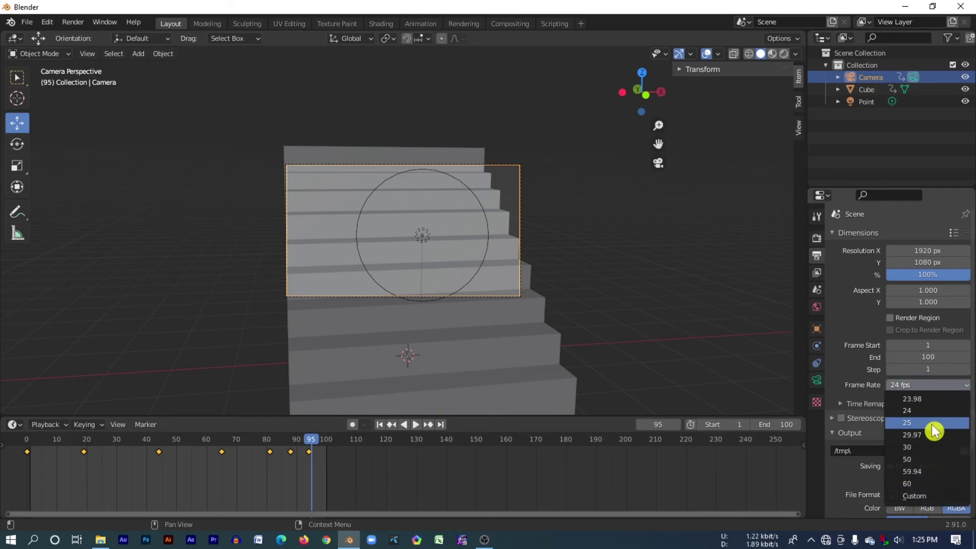
left_click(920, 410)
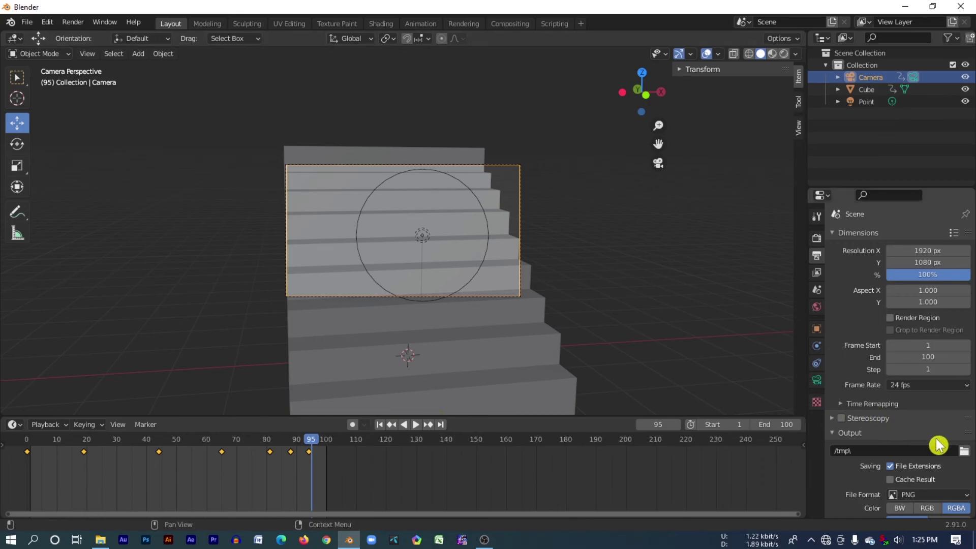
left_click(965, 453)
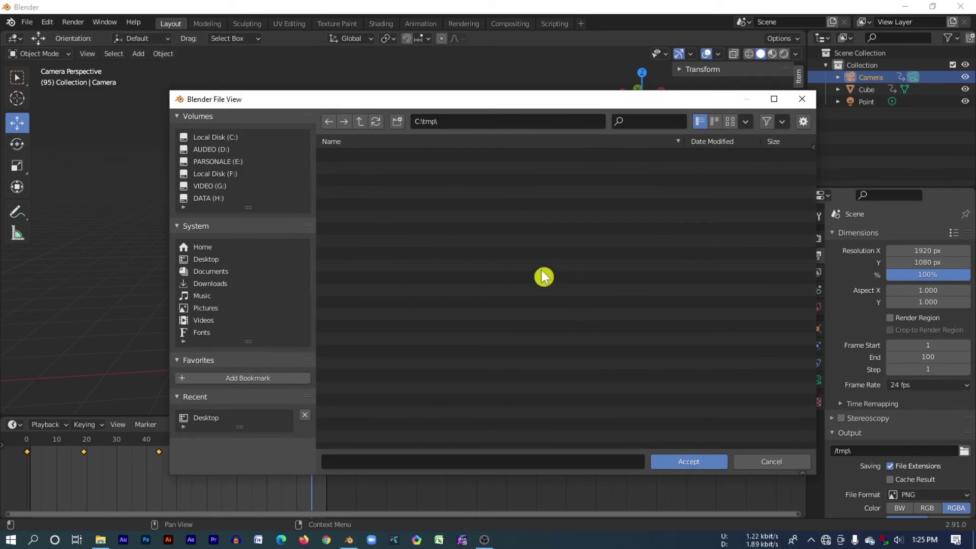
- Save render output to the Desktop folder and switch the file format from PNG to AVI Raw
left_click(206, 262)
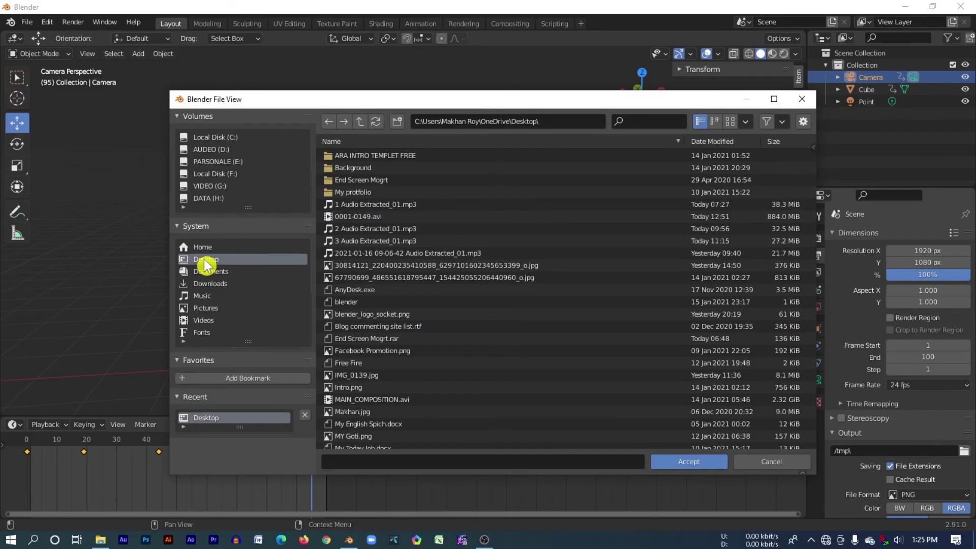
left_click(697, 462)
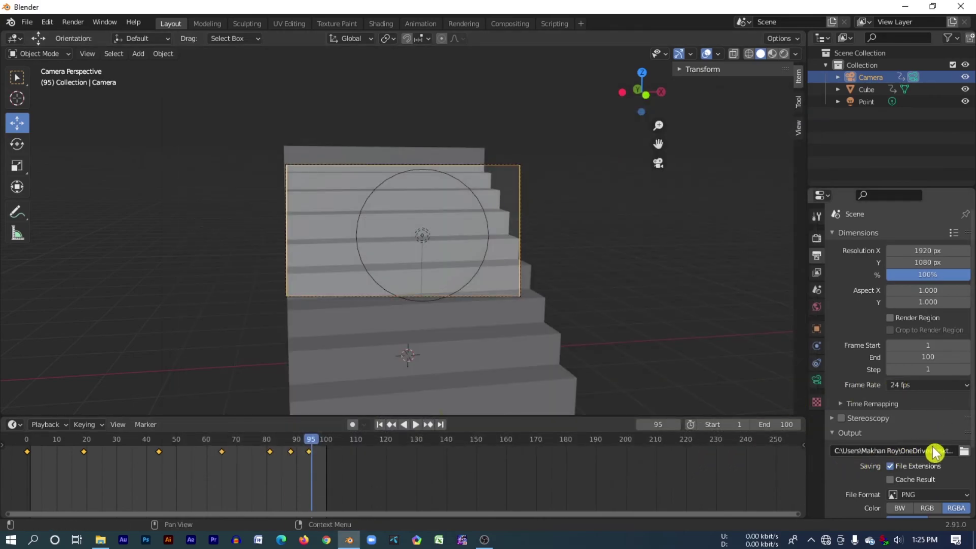
scroll(884, 368, "down", 3)
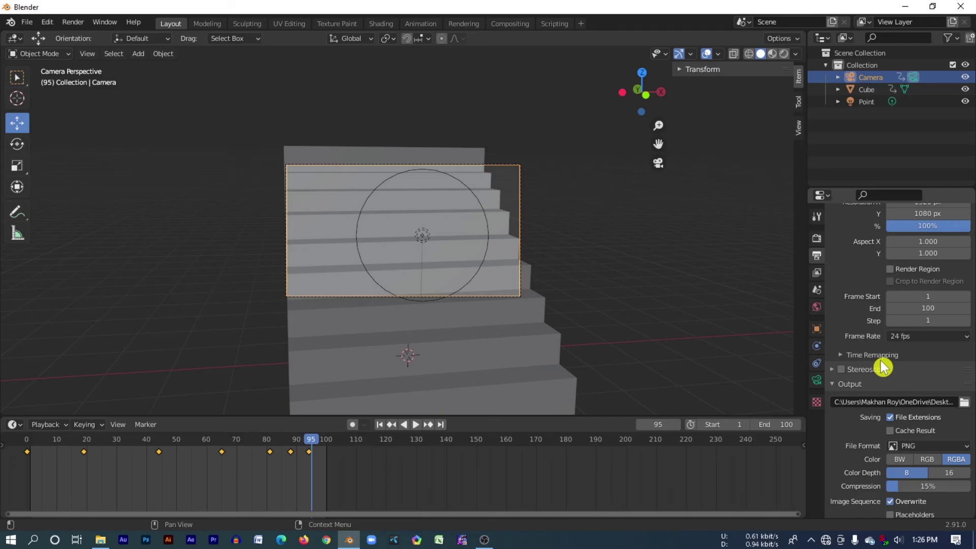
scroll(908, 365, "down", 2)
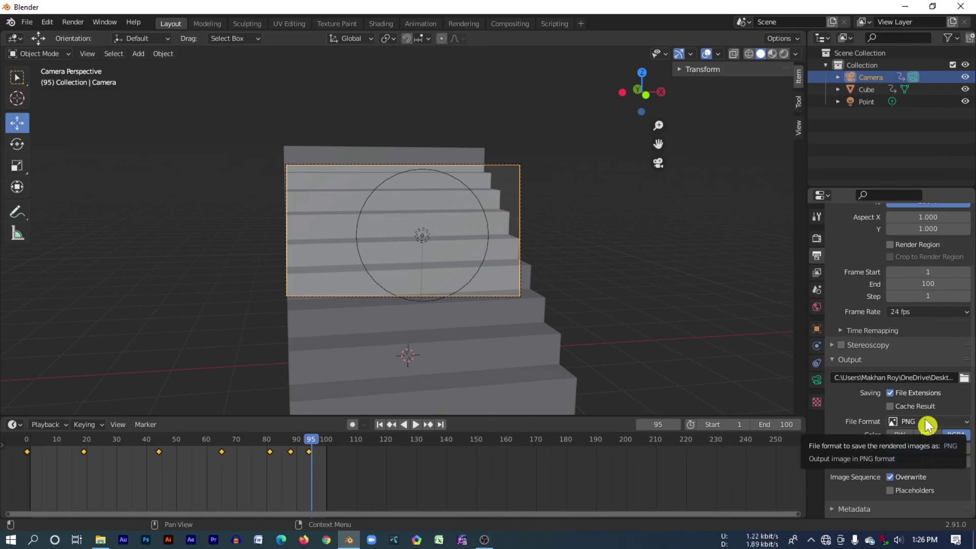
left_click(927, 426)
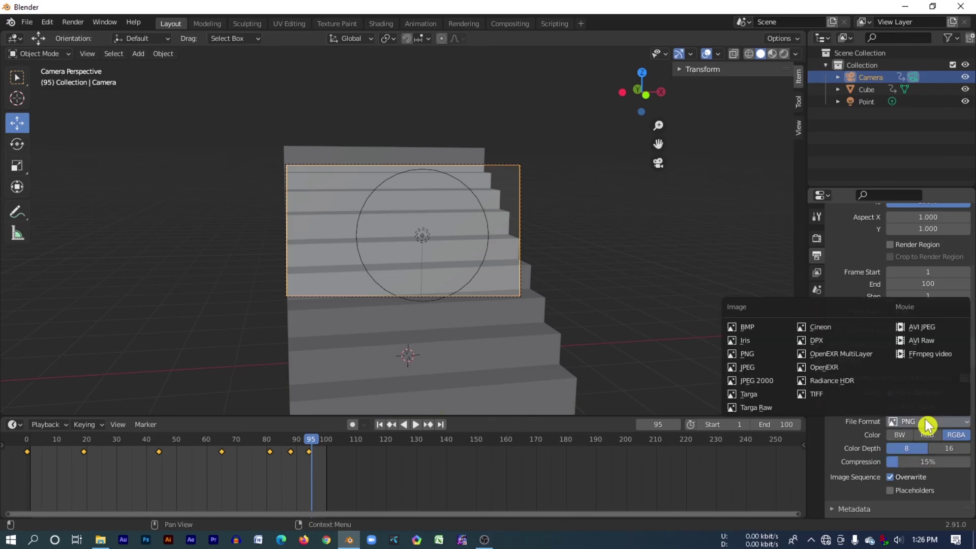
left_click(927, 340)
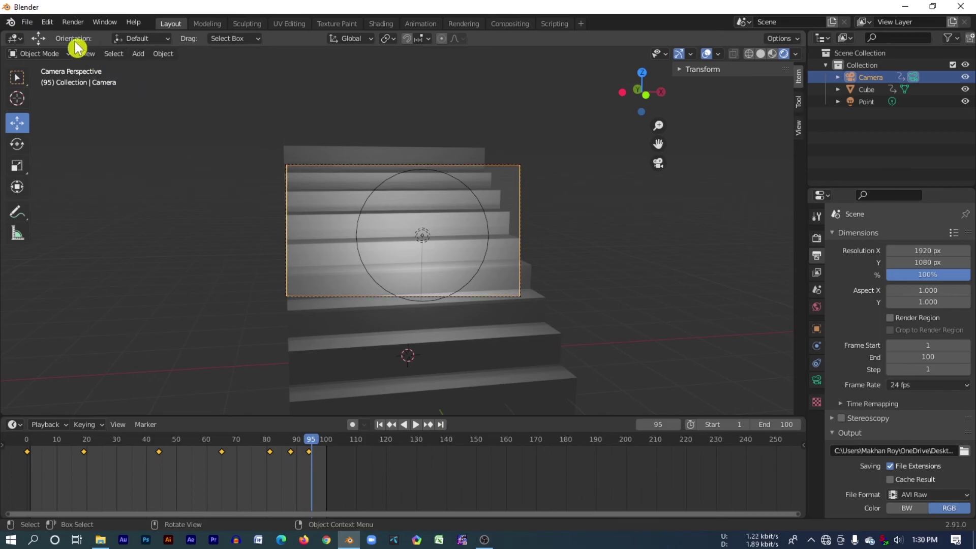
- Render the staircase animation, then close the Blender Render window with Esc
left_click(73, 23)
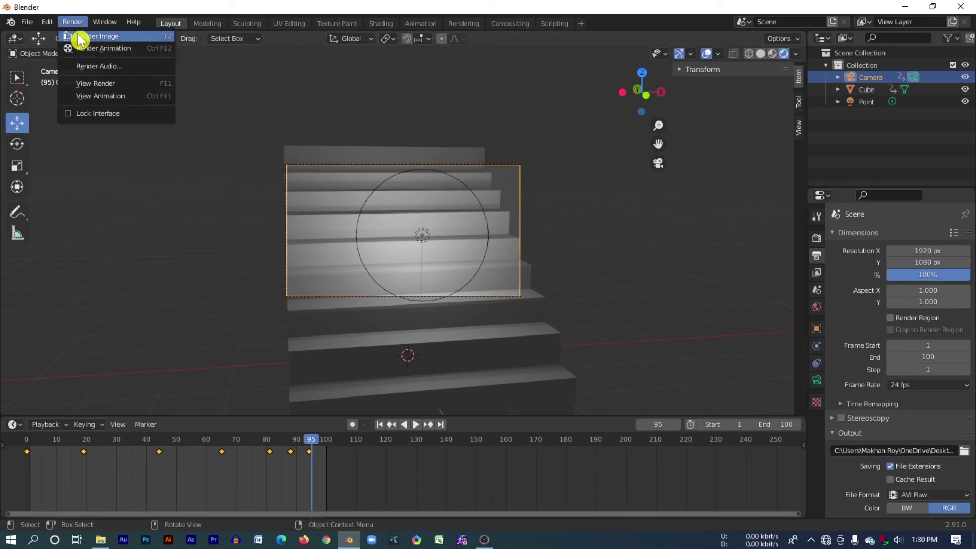
left_click(131, 49)
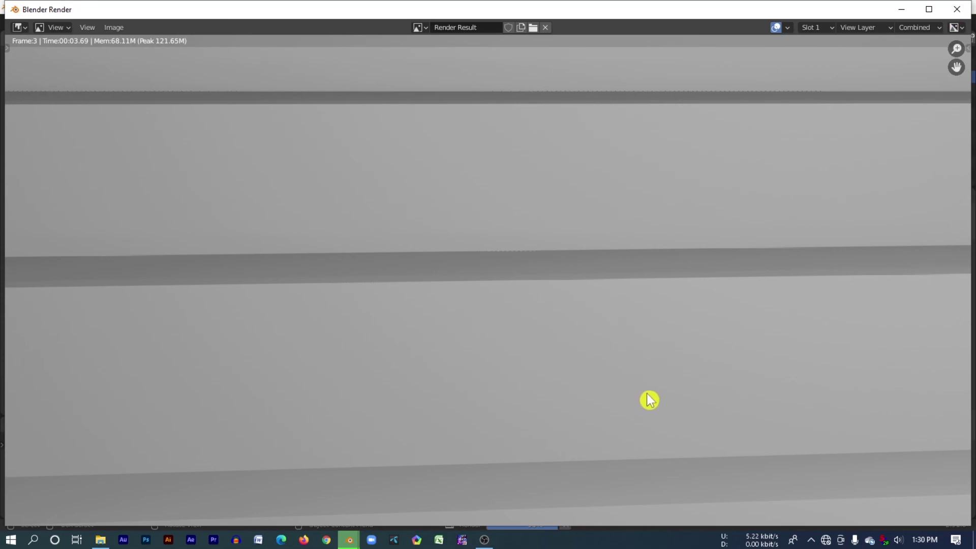
key("Escape")
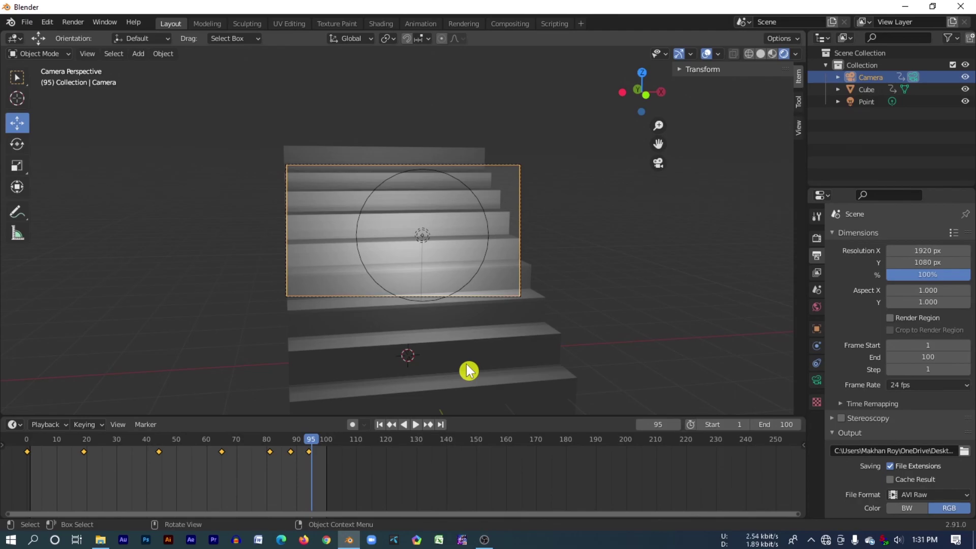
- Orbit out of the camera view to see the staircase and camera in User Perspective
mouse_move(588, 250)
middle_mouse_down()
mouse_move(410, 262)
mouse_move(431, 270)
mouse_move(514, 241)
middle_mouse_up()
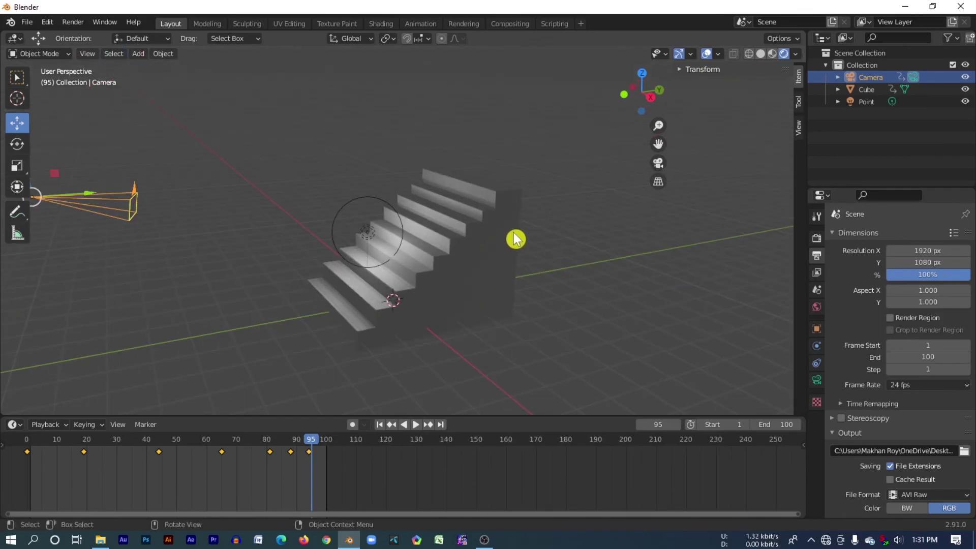